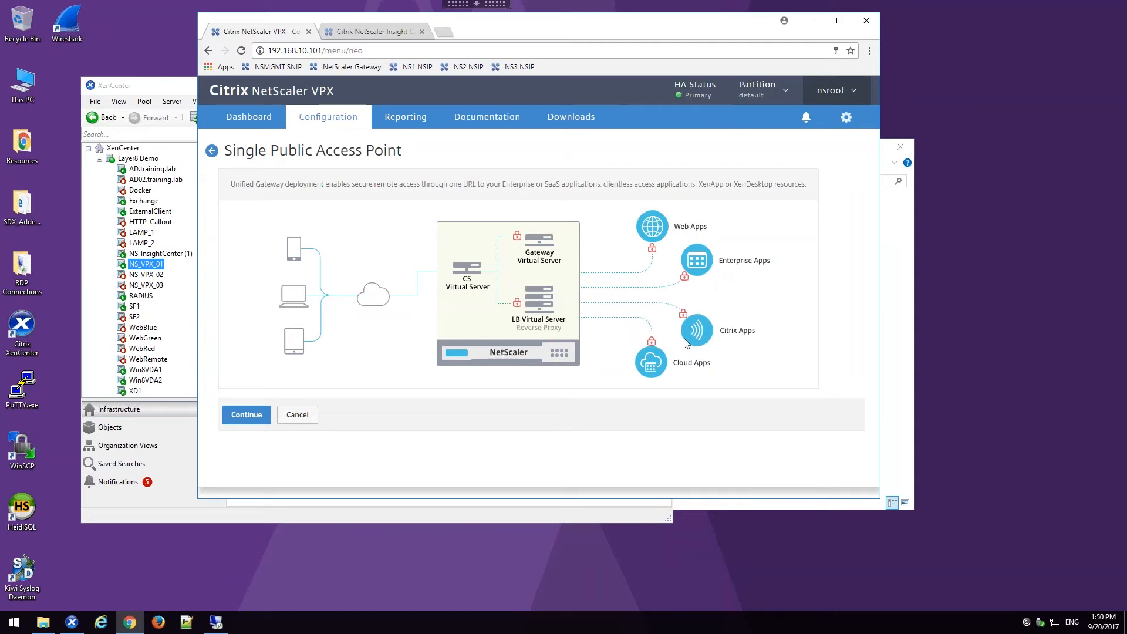
Step: Define the Unified Gateway virtual server as ugw_gateway with IP address 172.21.10.150 on port 443
click(266, 413)
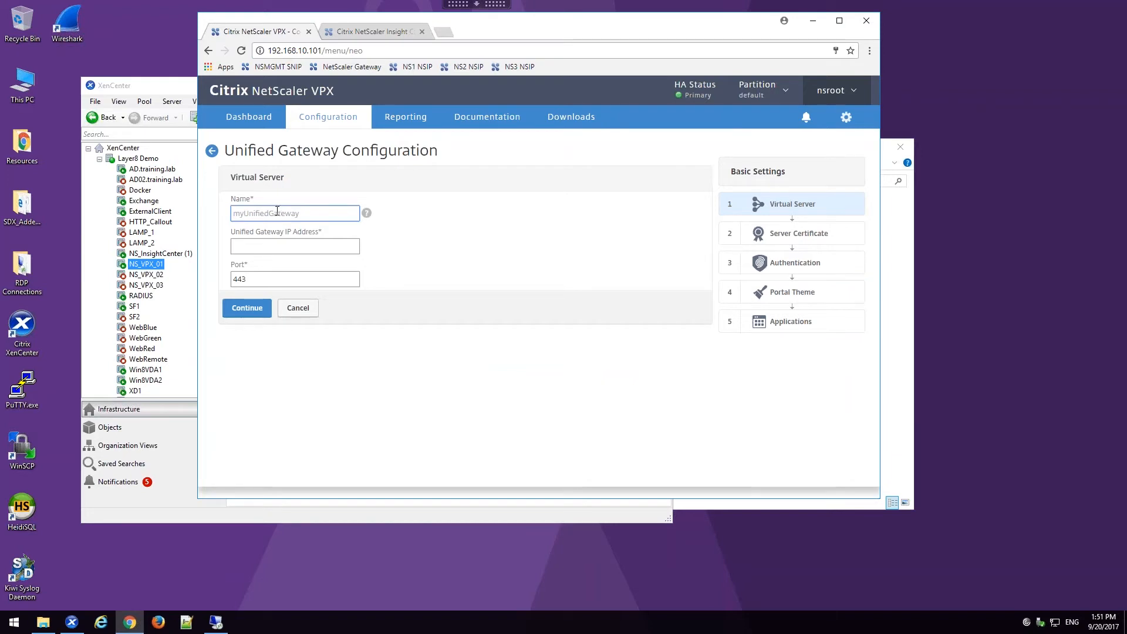
text(ugw_gateway)
click(329, 246)
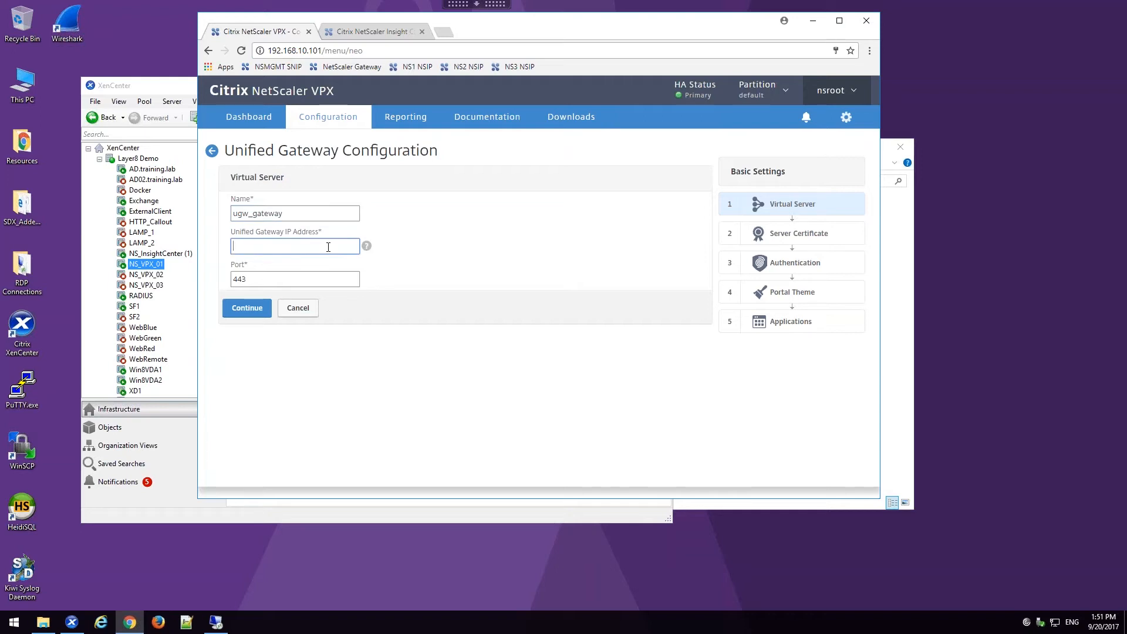
text(172.21.10.150)
click(257, 315)
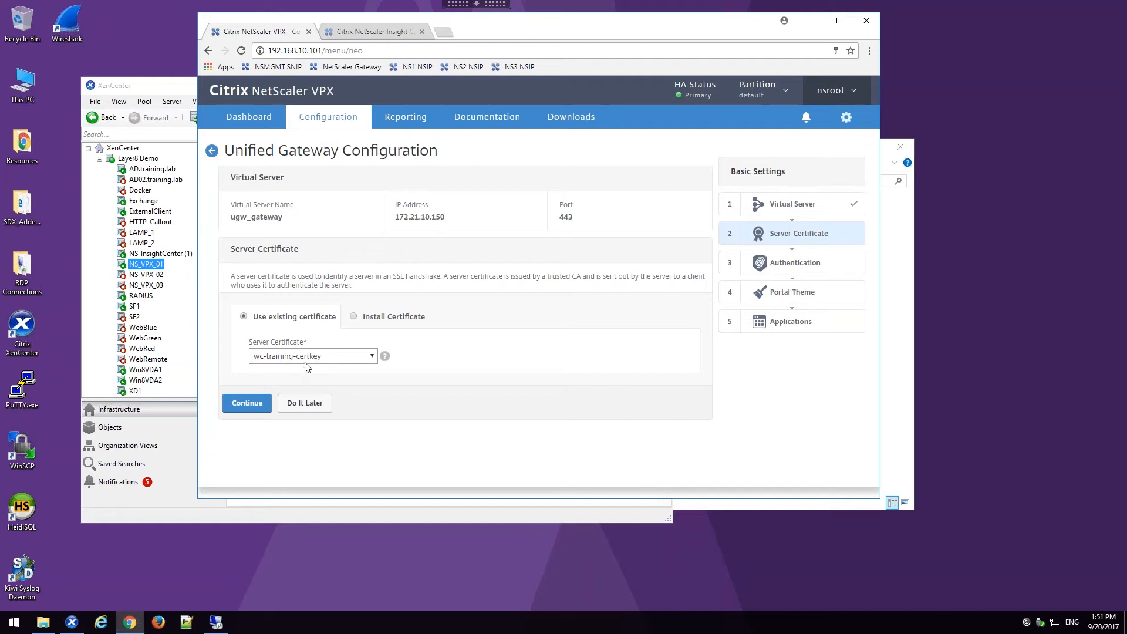
Step: Assign the existing wc-training-certkey server certificate and use Active Directory/LDAP primary authentication with auth_ldap_policy and no secondary method
click(250, 404)
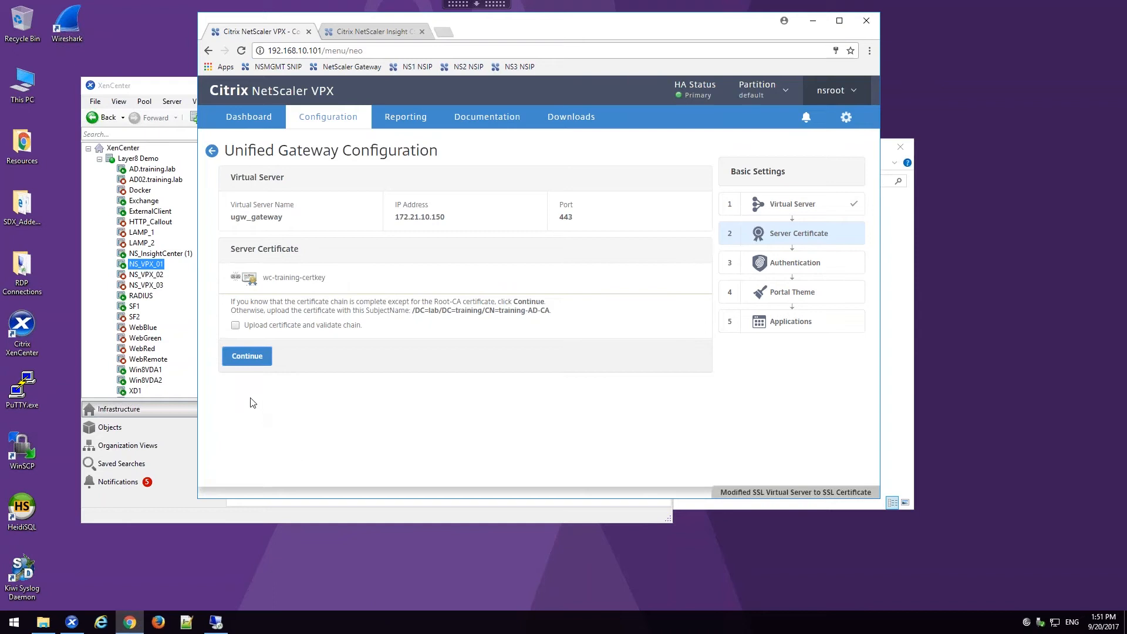
click(247, 356)
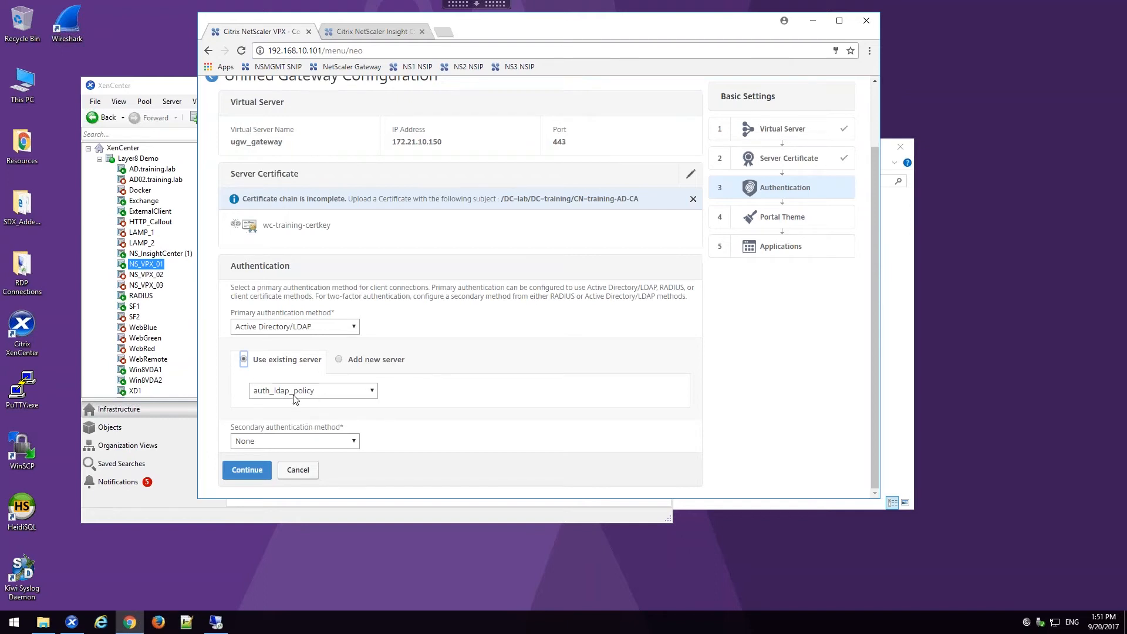
click(253, 472)
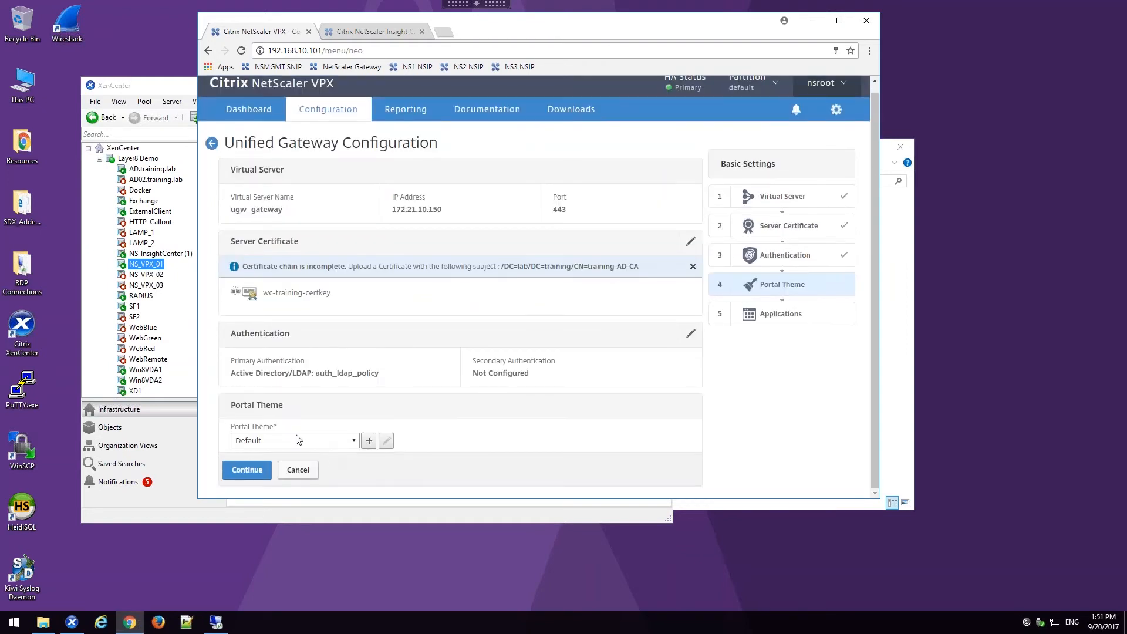
Step: Apply the Default portal theme and finish the Unified Gateway configuration without adding any applications
click(297, 439)
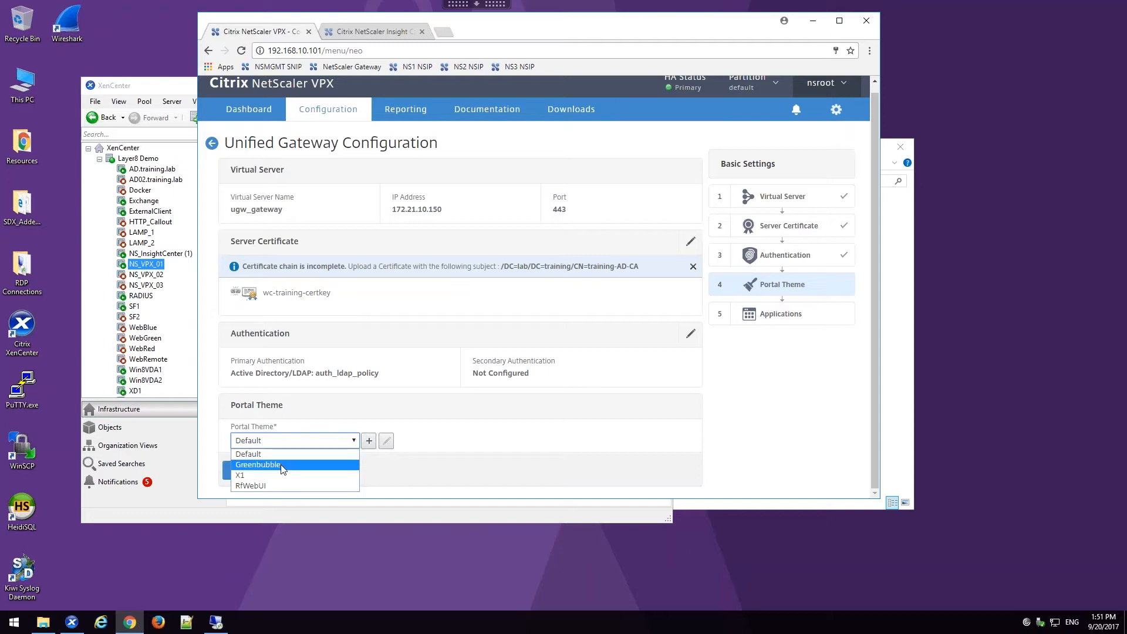
click(248, 454)
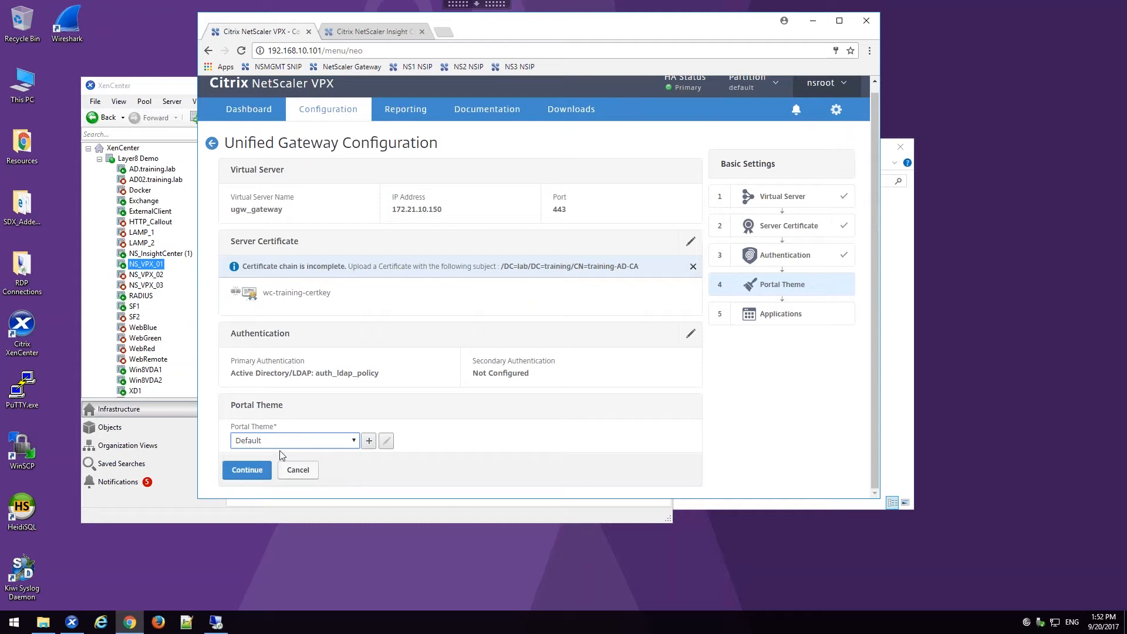
click(247, 469)
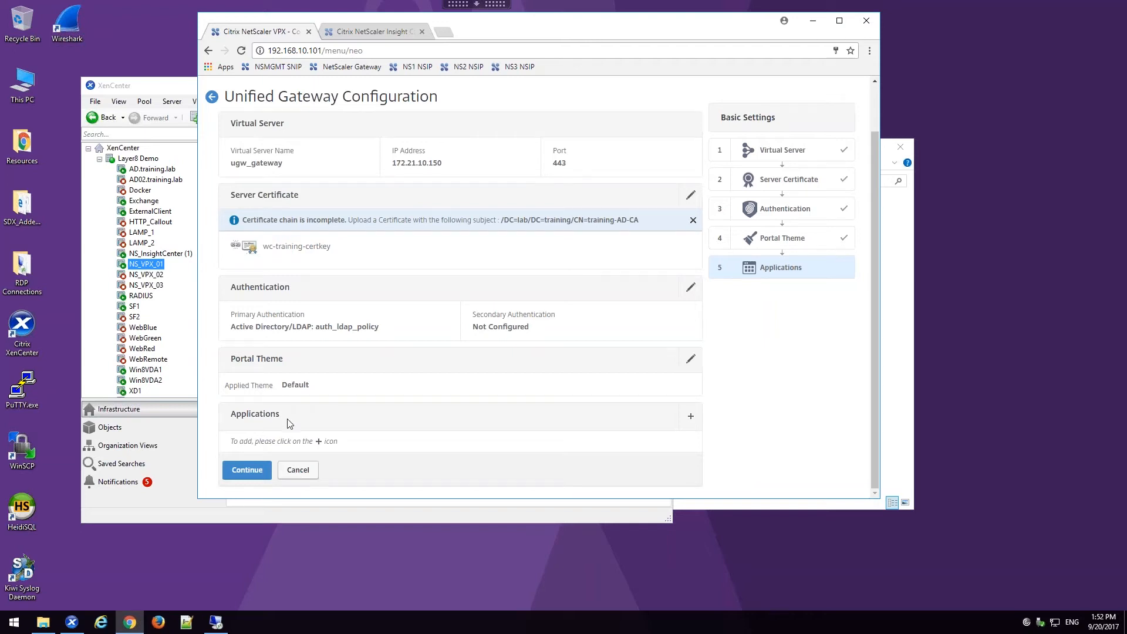
click(265, 470)
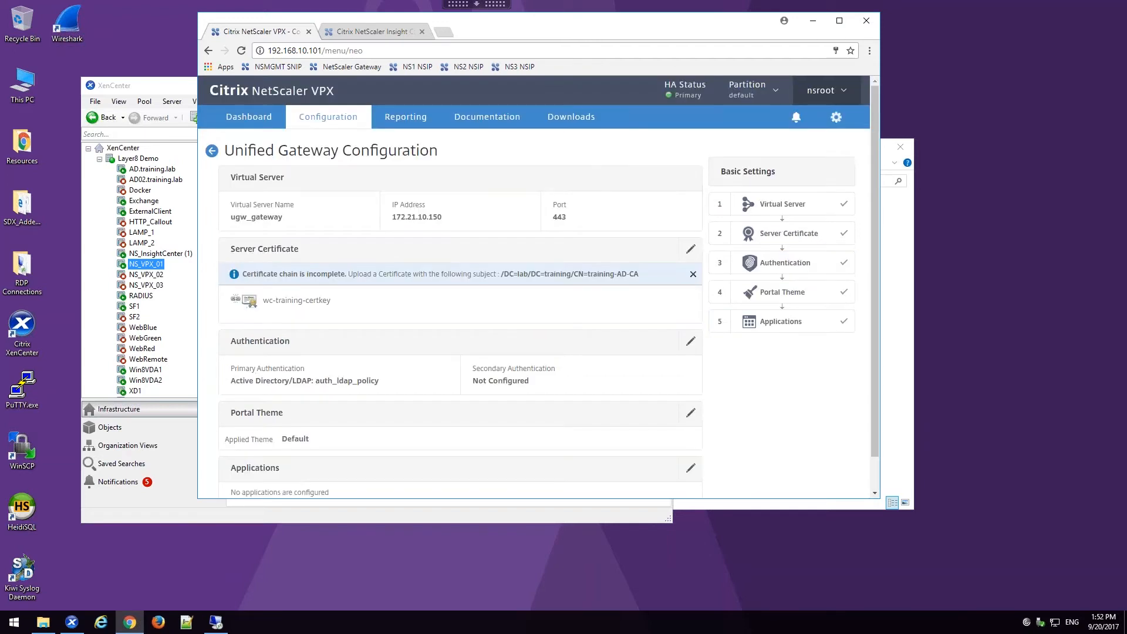
click(248, 483)
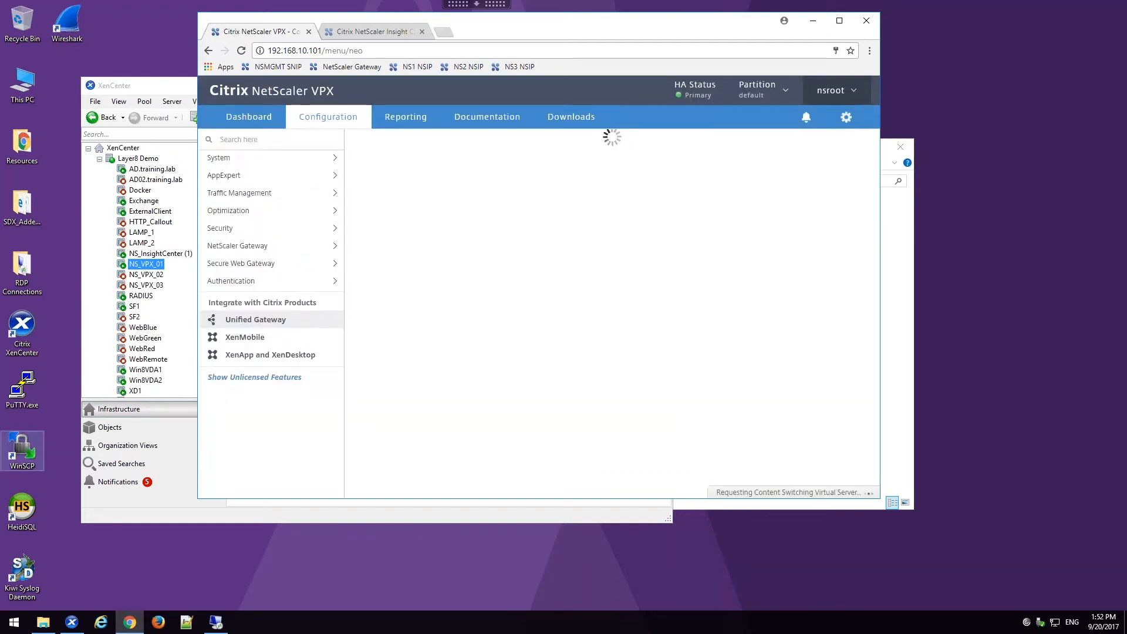
Step: Examine the list of content switching virtual servers under Traffic Management
click(251, 196)
click(306, 232)
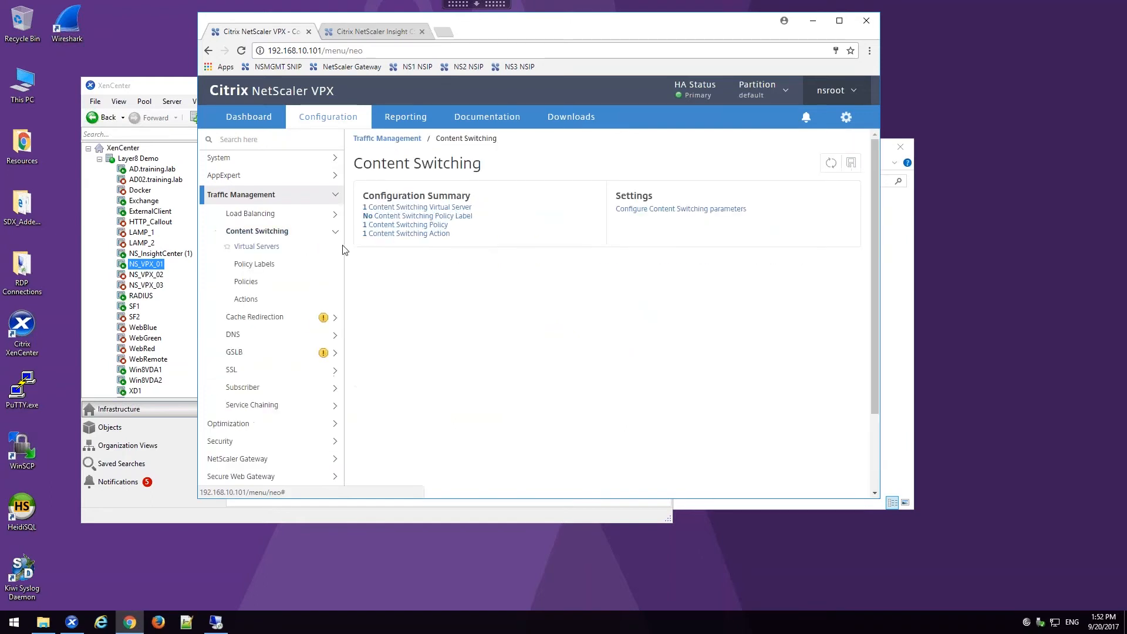
click(255, 247)
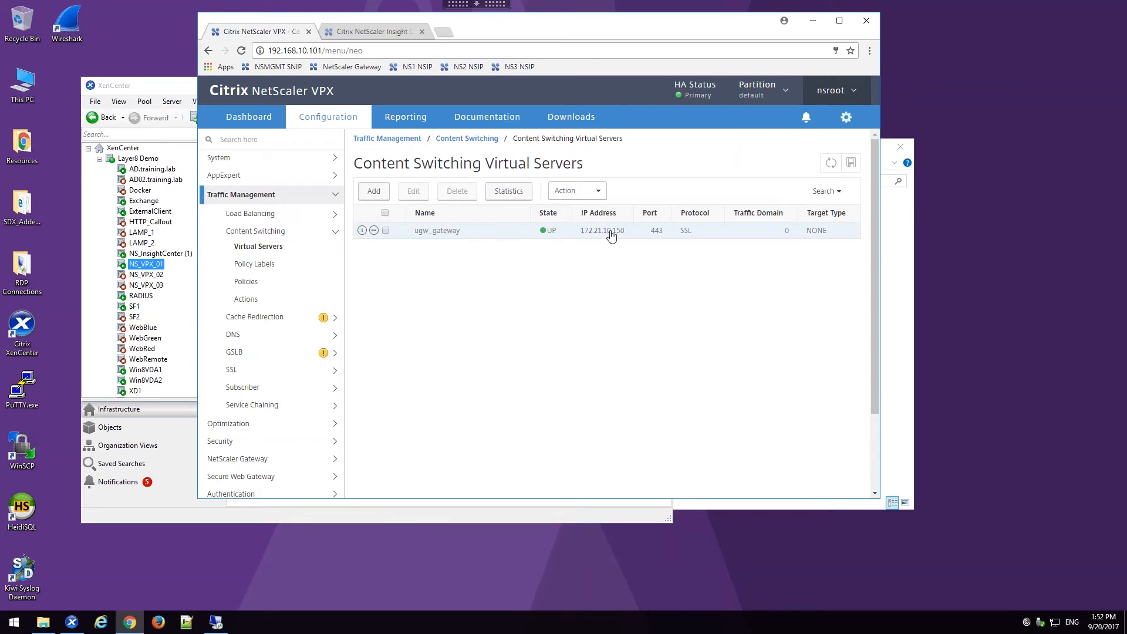
Step: Examine the list of NetScaler Gateway virtual servers
click(256, 234)
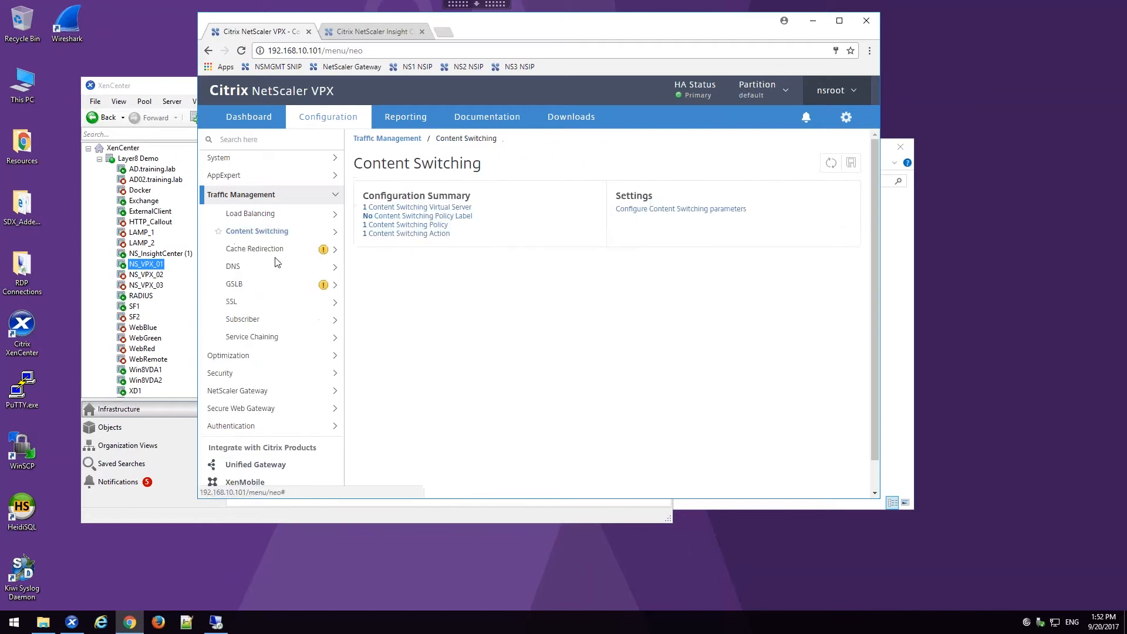
click(255, 392)
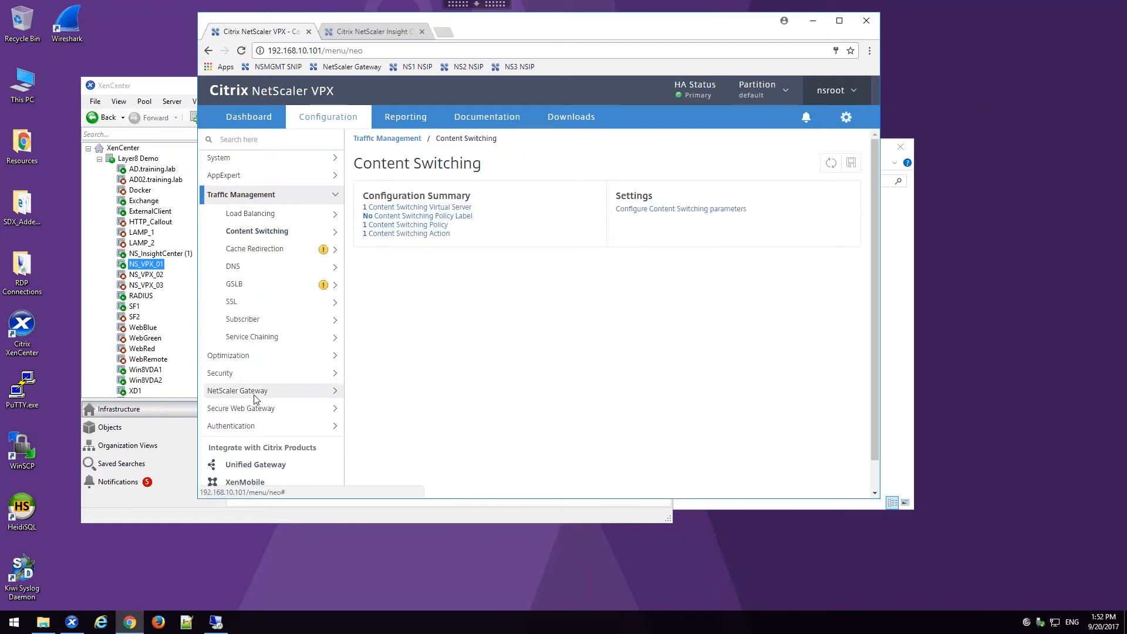
click(259, 288)
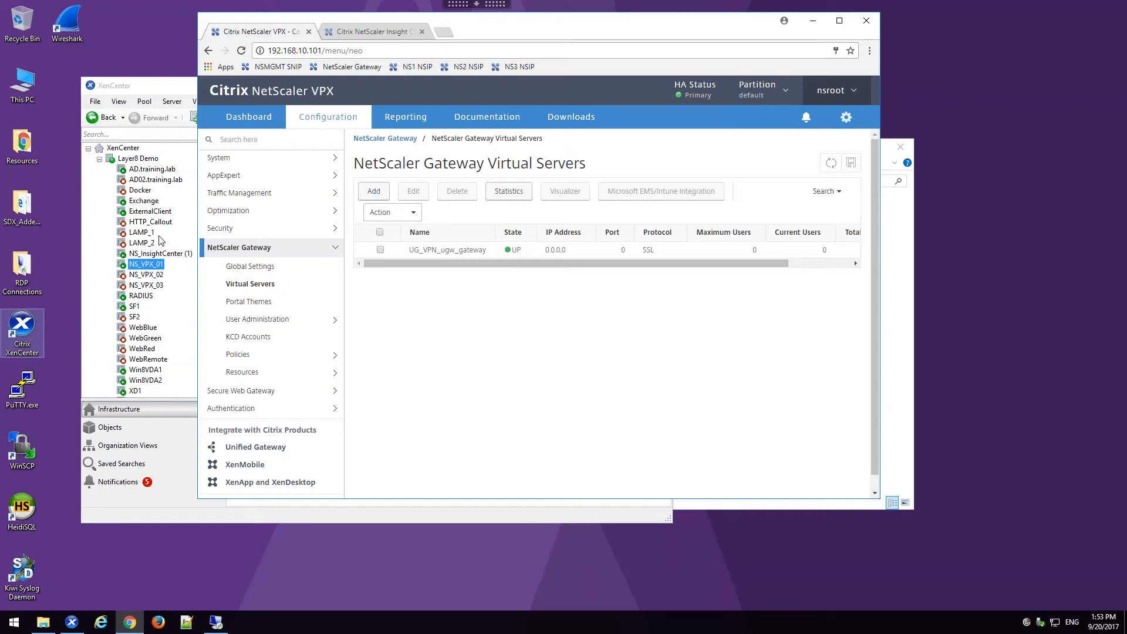
Step: Open the NetScaler Gateway session profile UG_VPN_SAct_172.21.10.150 for editing
click(239, 354)
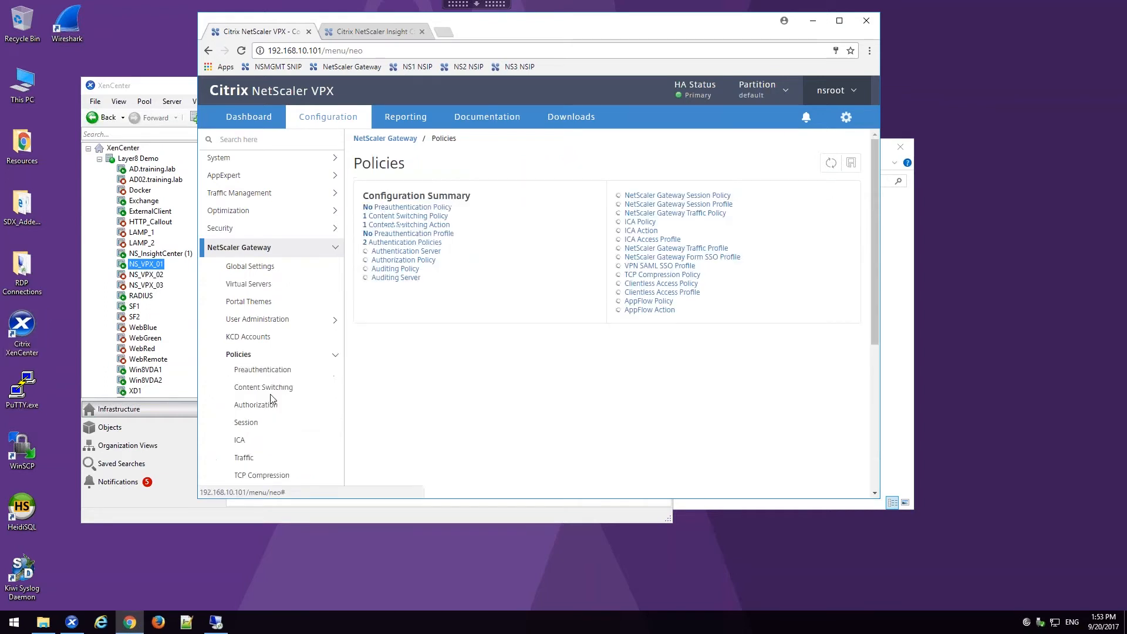
click(258, 426)
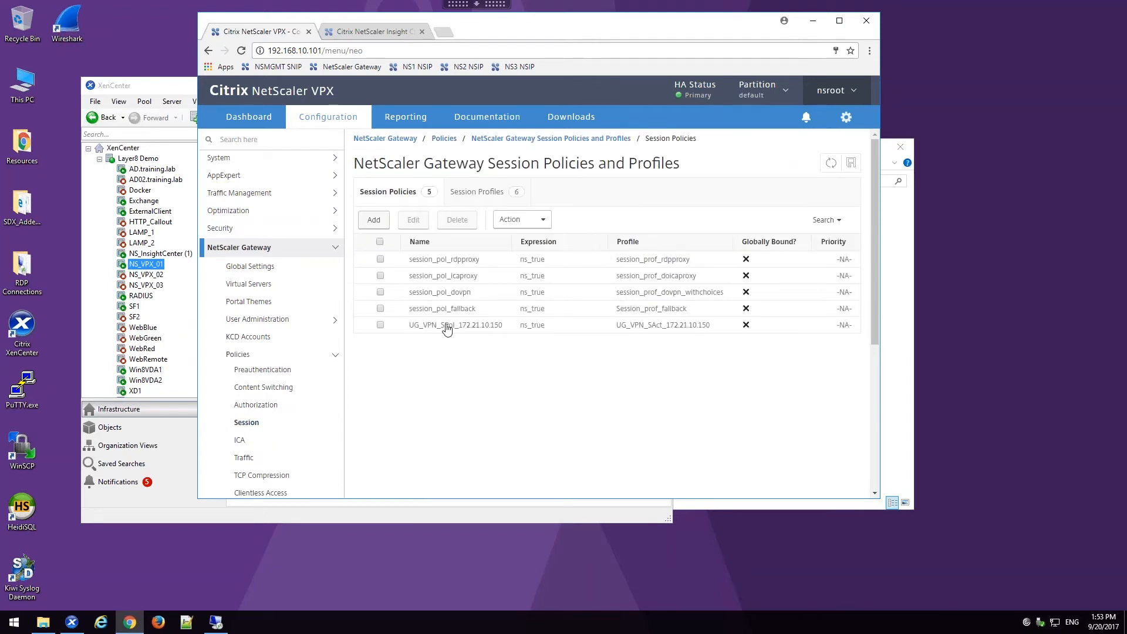
click(477, 191)
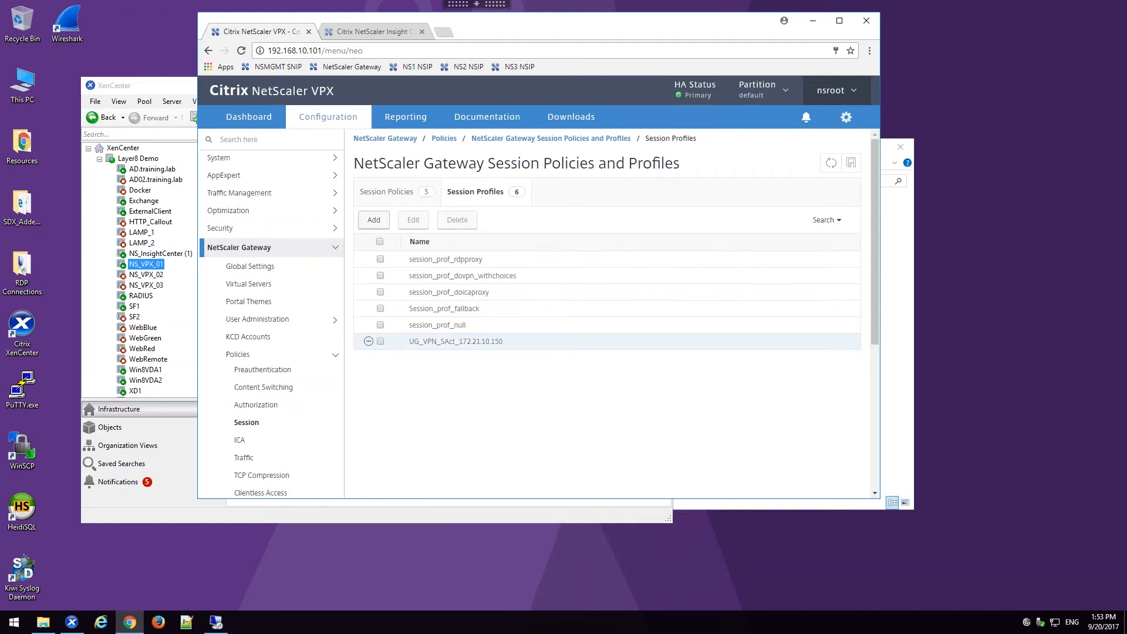
double_click(466, 343)
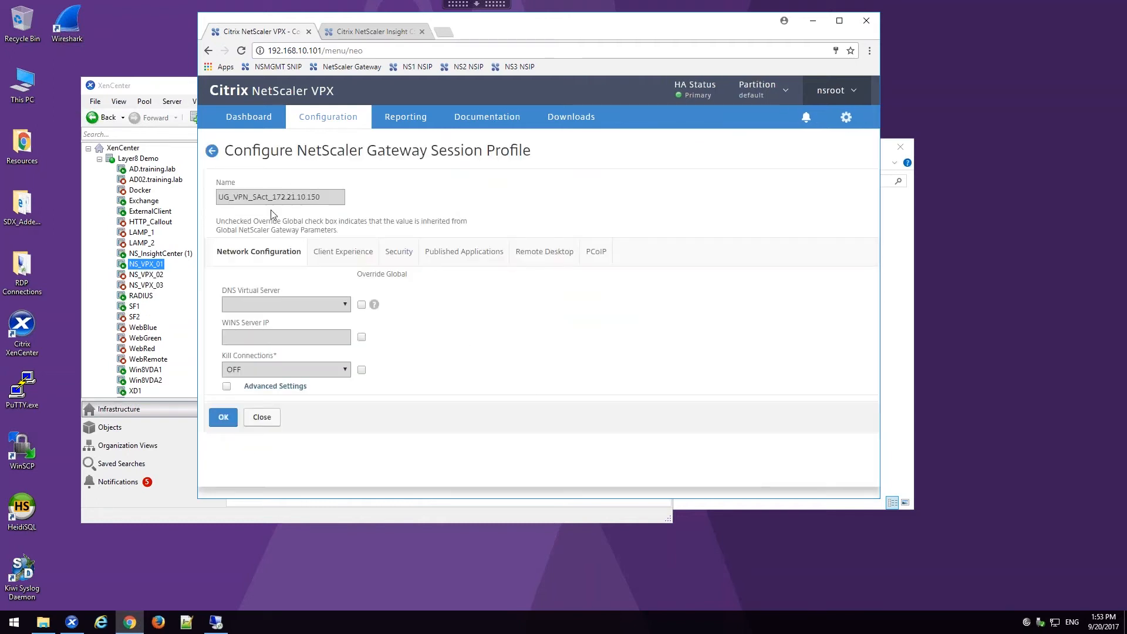
Step: Override the global Split Tunnel value in the profile's client experience settings and set it to ON
click(365, 250)
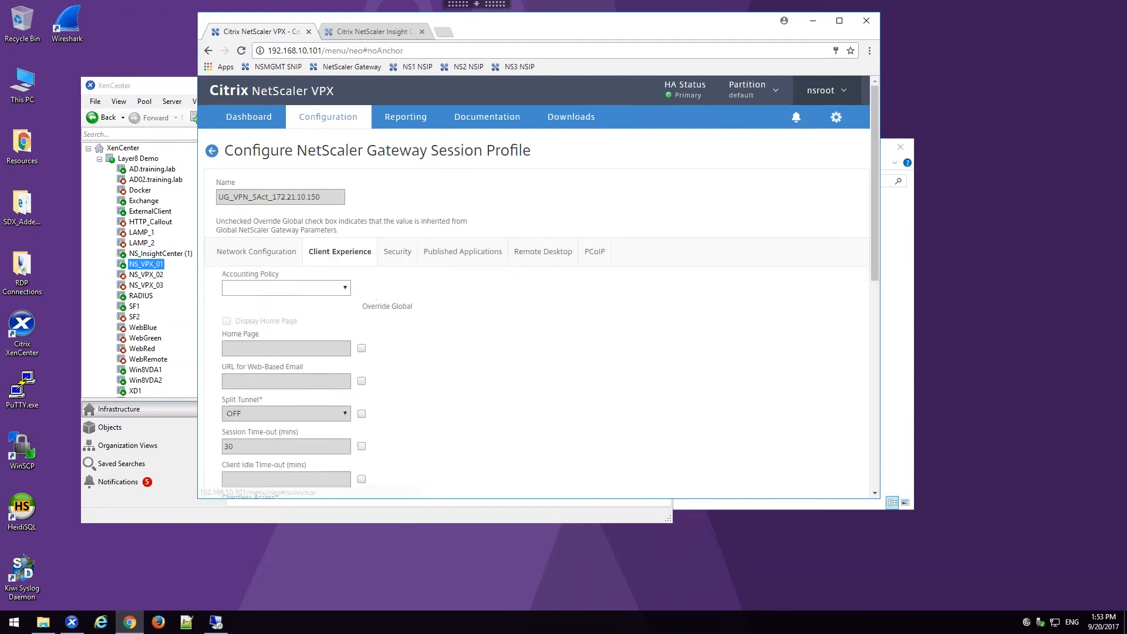
scroll(366, 268, down, 1)
mouse_move(370, 295)
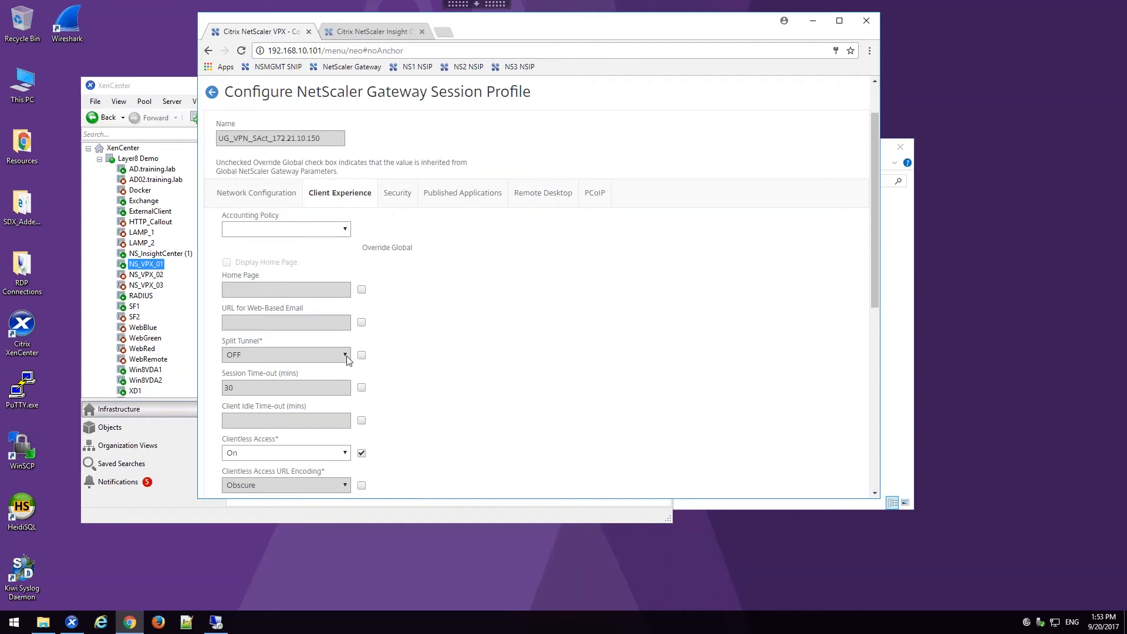
click(362, 355)
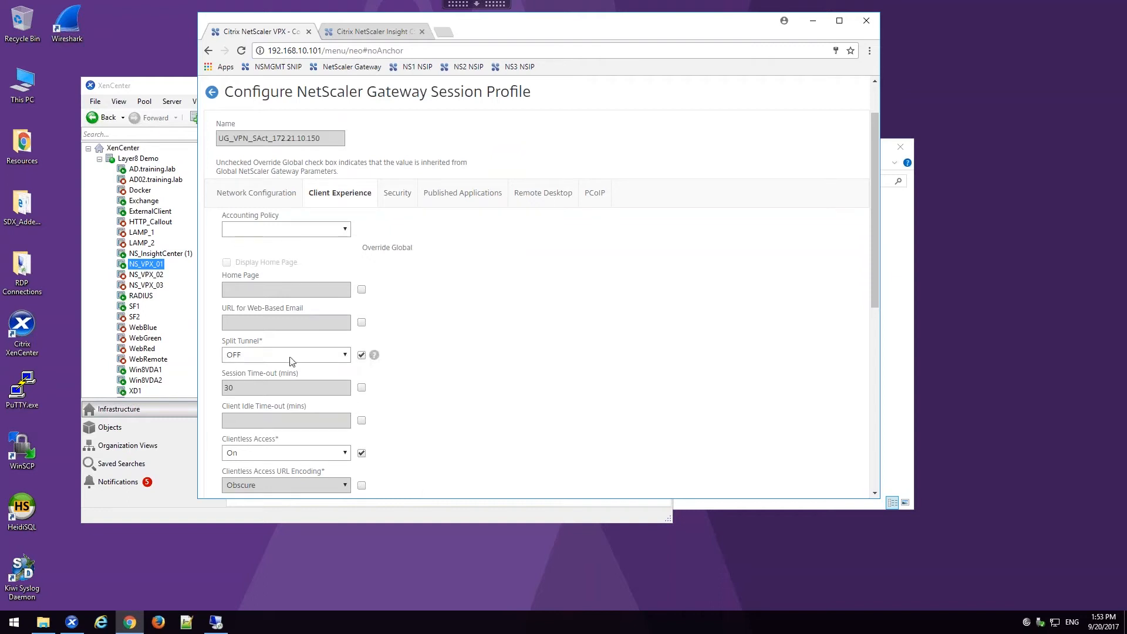
click(288, 356)
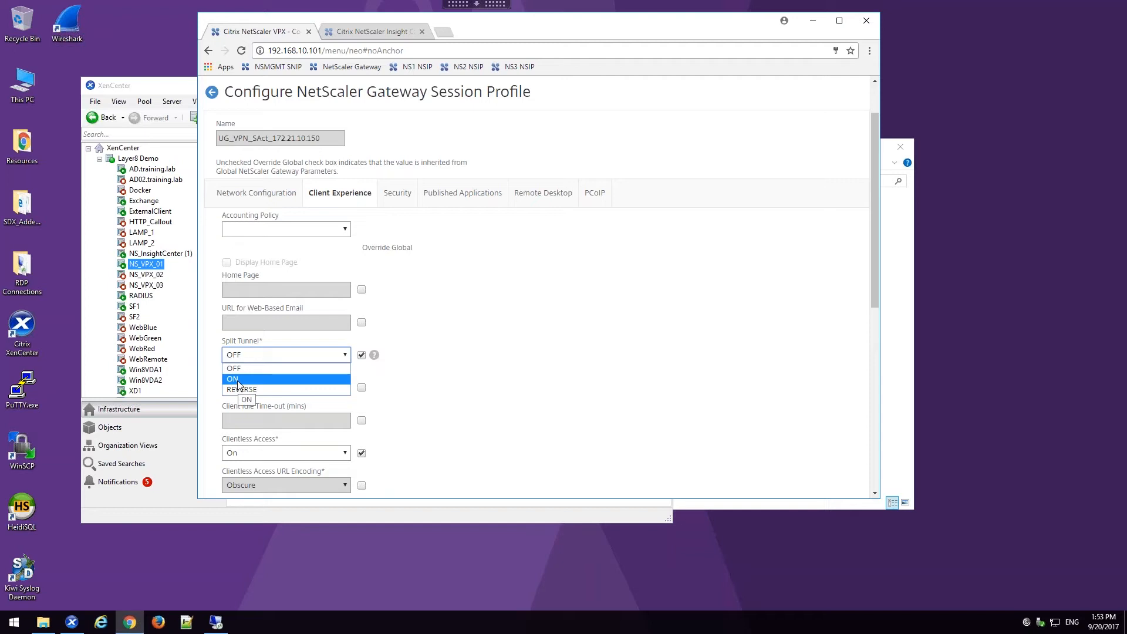
click(249, 381)
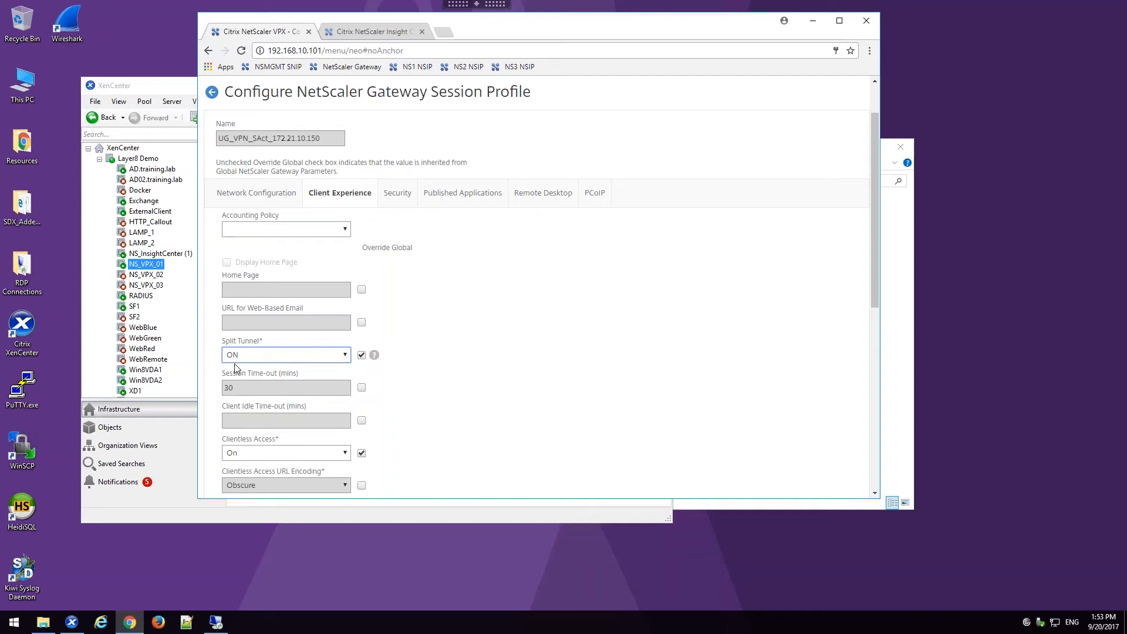
Step: Override and enable Show VPN Plug-in icon with Receiver in the advanced client experience settings, and save the session profile
scroll(436, 342, down, 5)
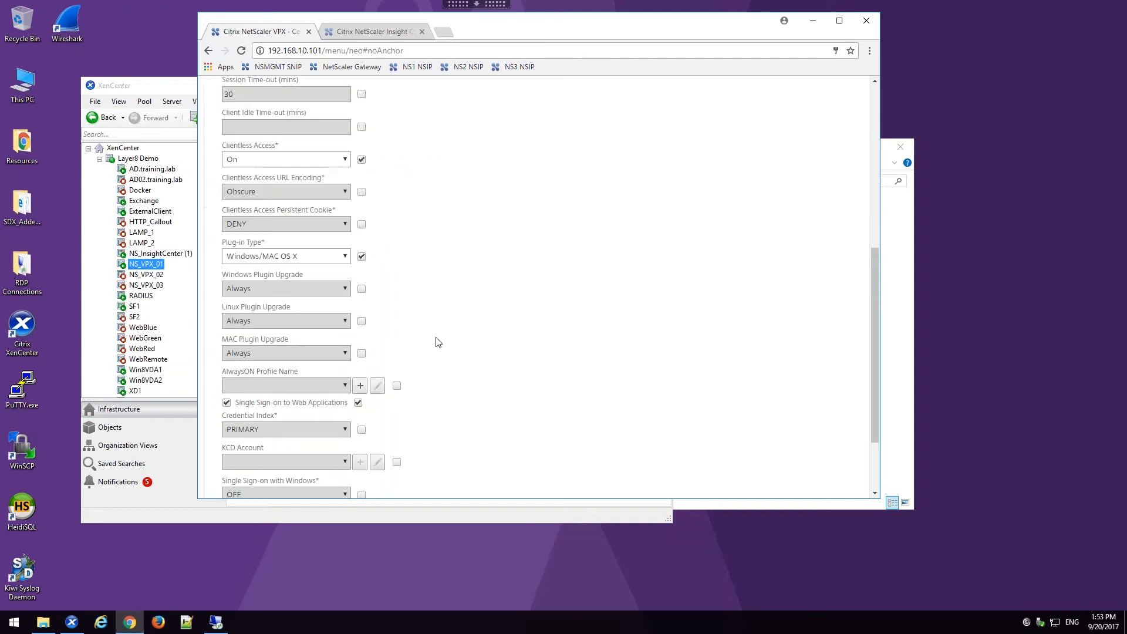
scroll(436, 342, down, 2)
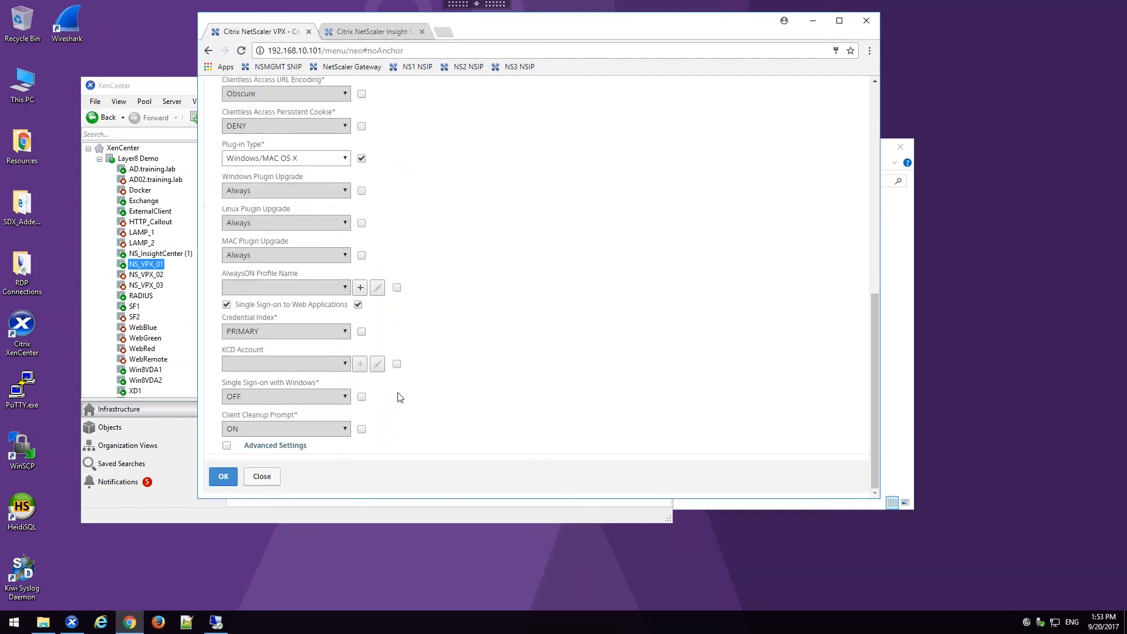
click(300, 452)
scroll(326, 468, down, 4)
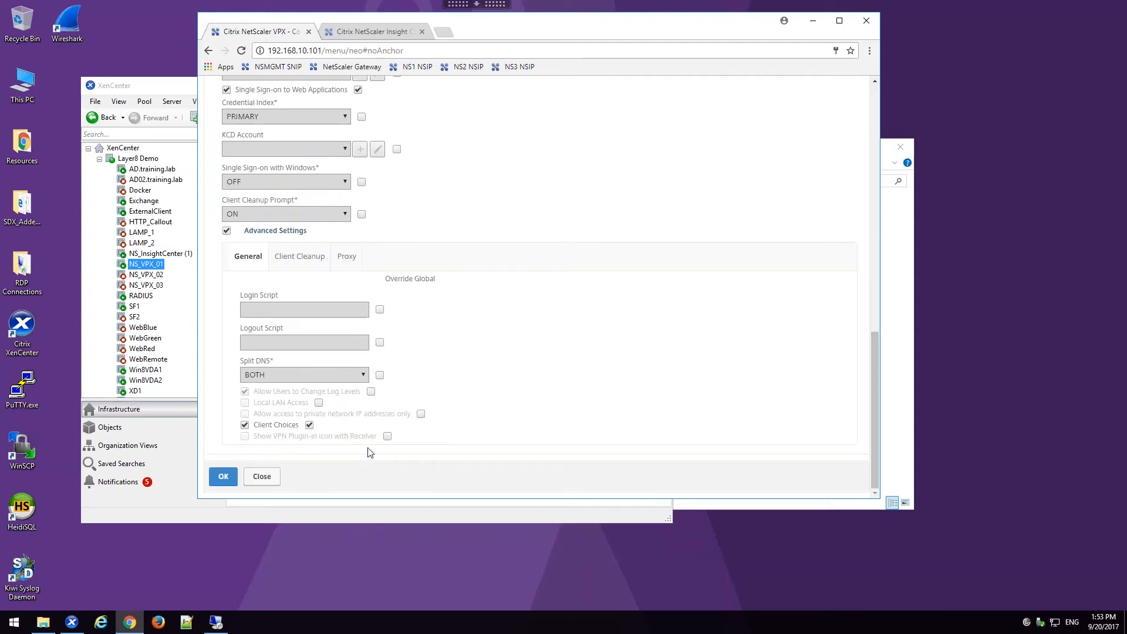
click(387, 436)
click(245, 437)
click(223, 477)
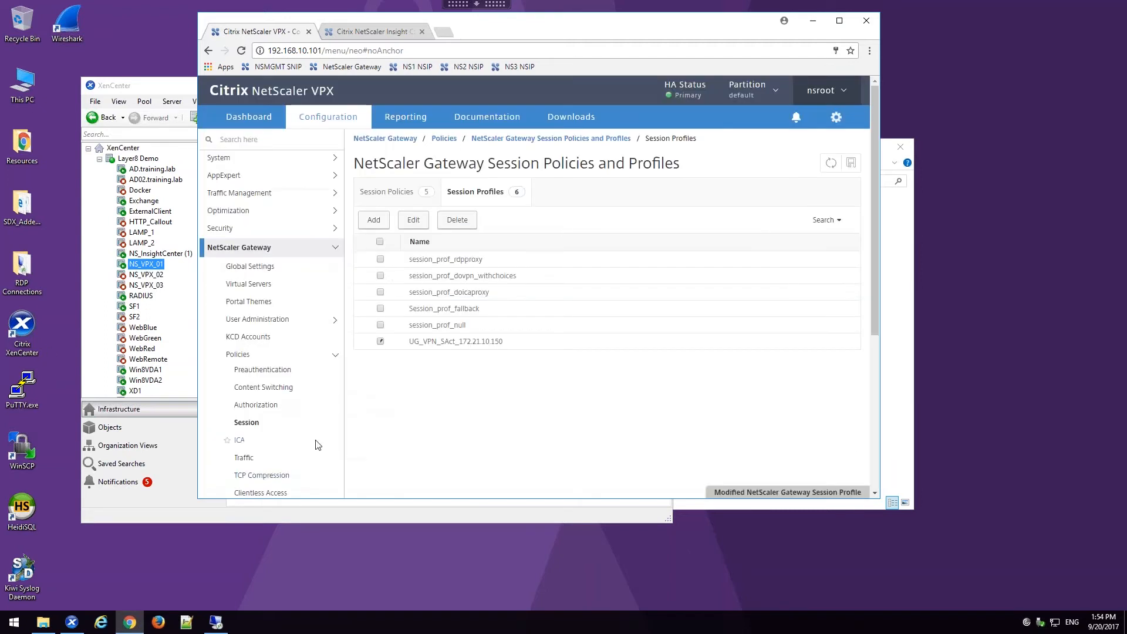
Step: Examine the intranet applications defined under the NetScaler Gateway resources
click(288, 360)
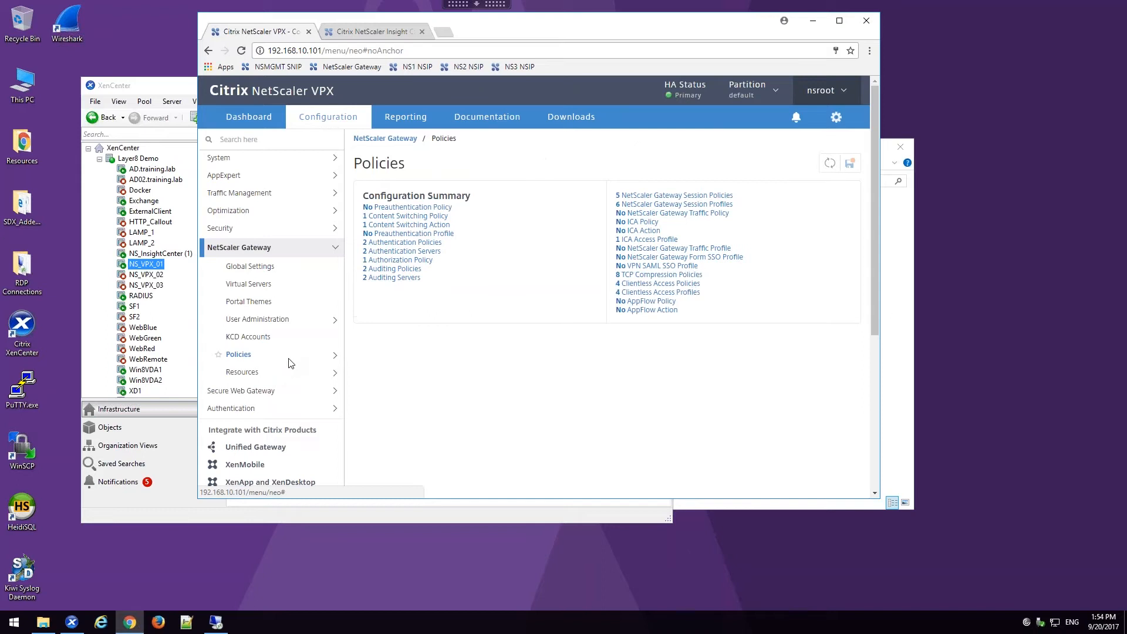
click(252, 372)
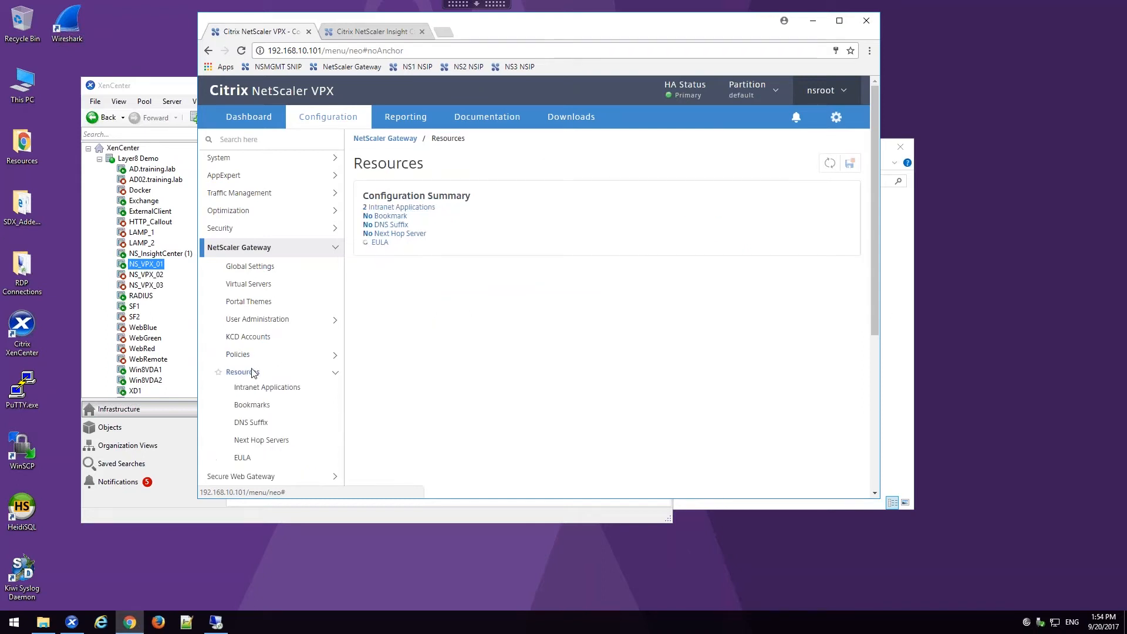
click(278, 390)
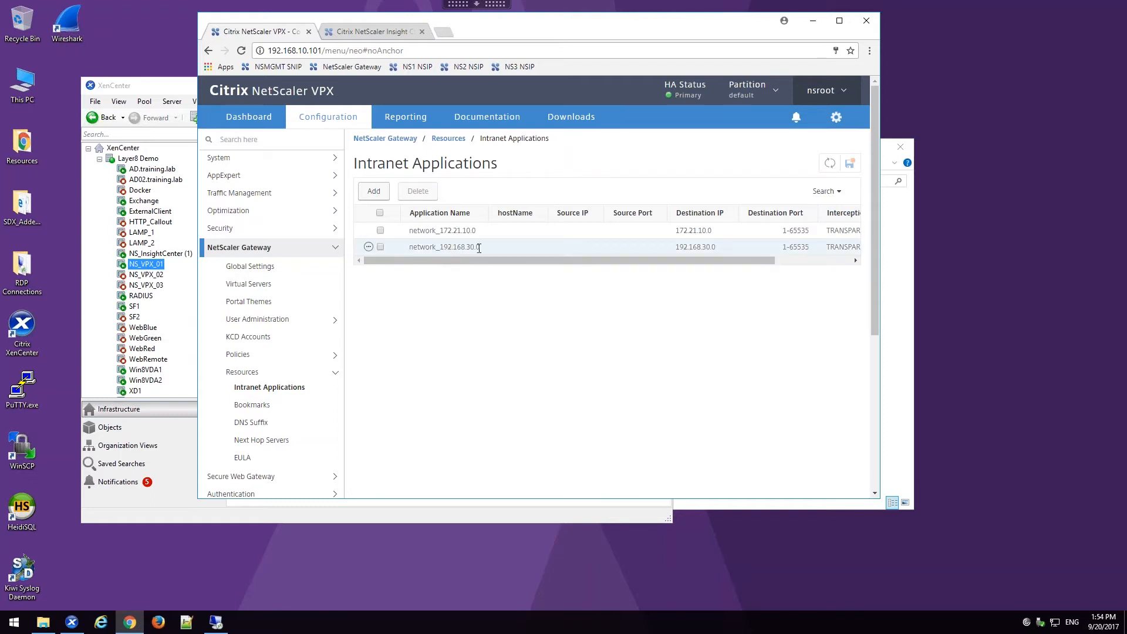
Step: Open the NetScaler Gateway virtual server UG_VPN_ugw_gateway for editing
click(274, 286)
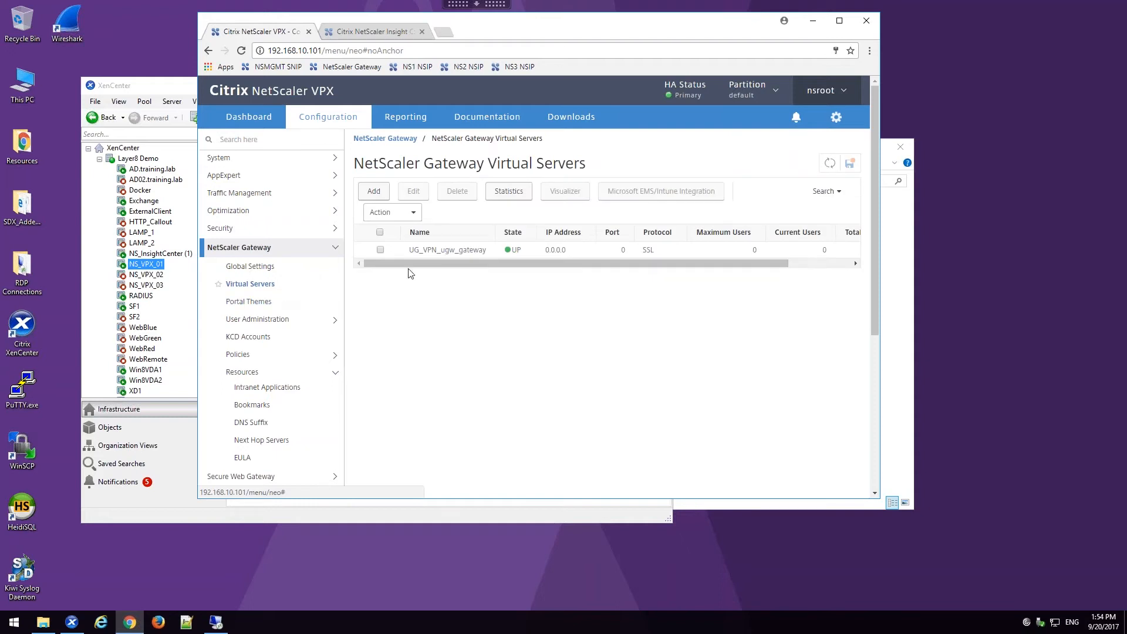
click(467, 252)
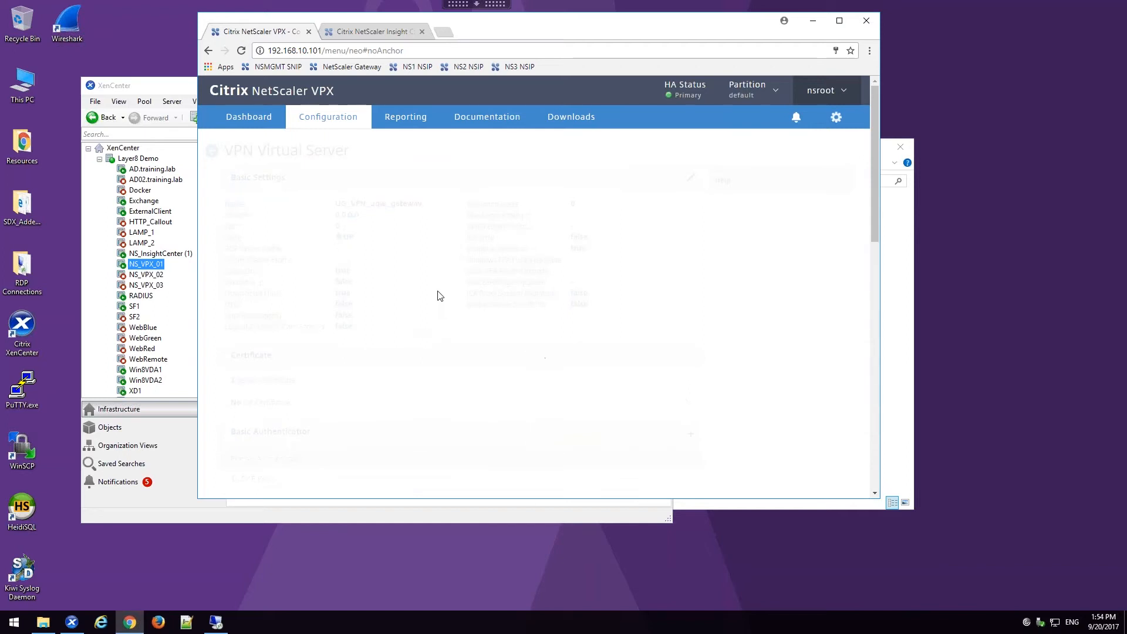
click(29, 291)
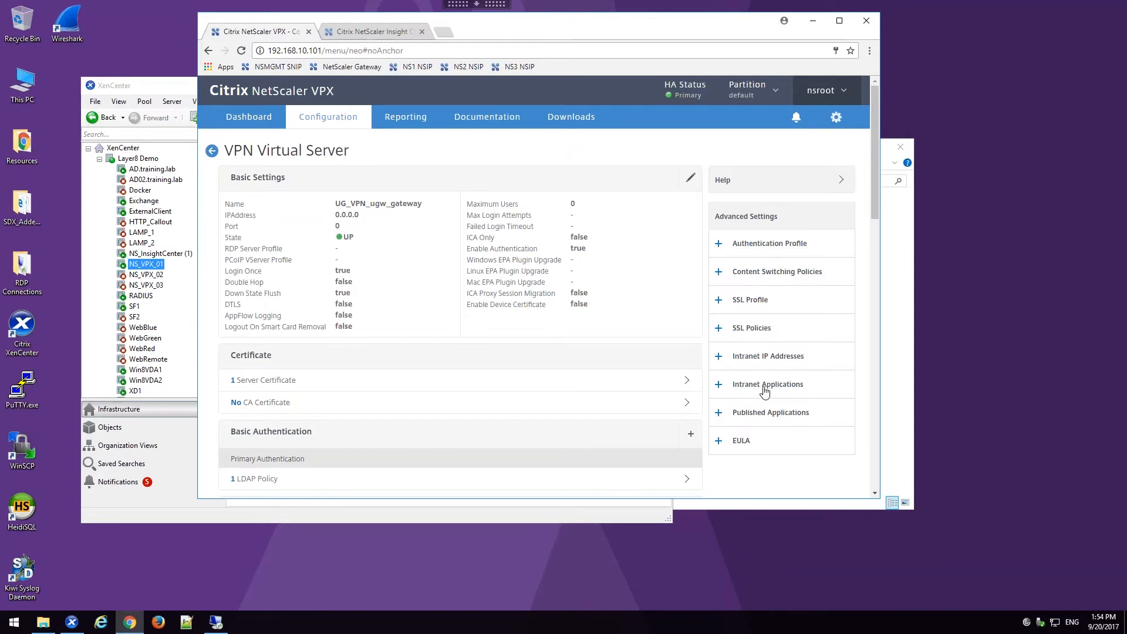
Step: Bind the intranet application network_172.21.10.0 to the VPN virtual server
click(763, 389)
click(246, 465)
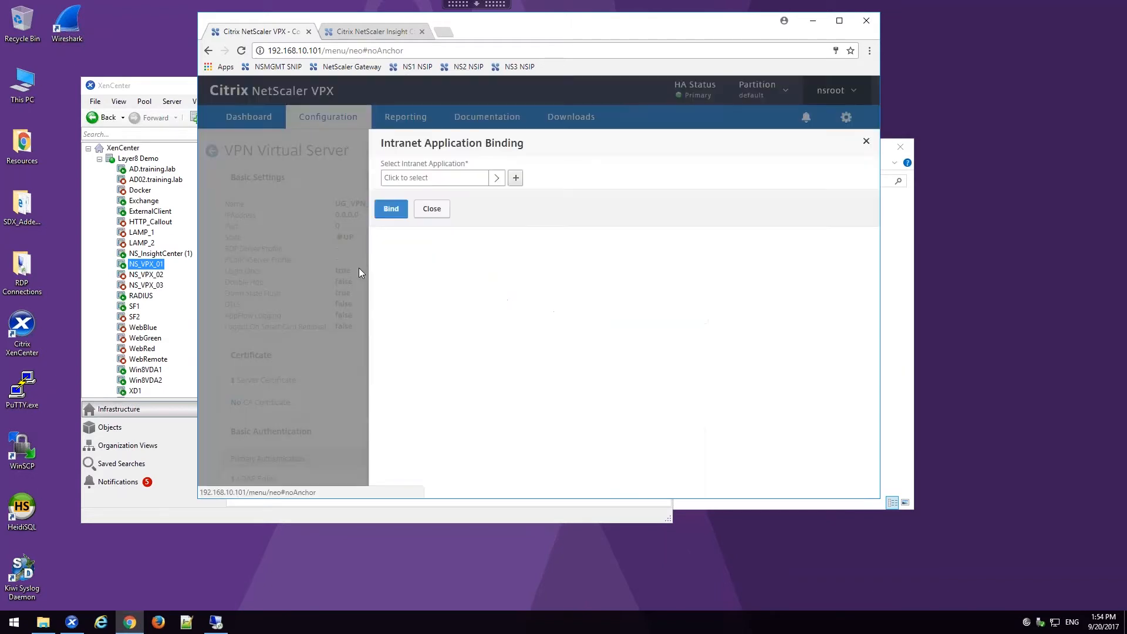
click(410, 178)
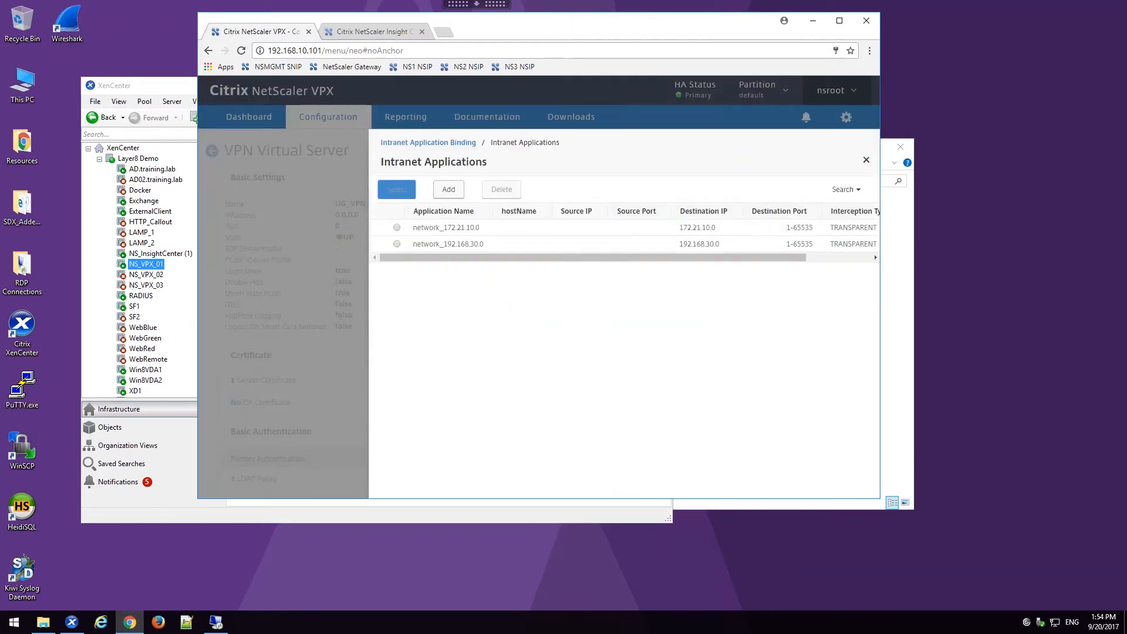
click(397, 229)
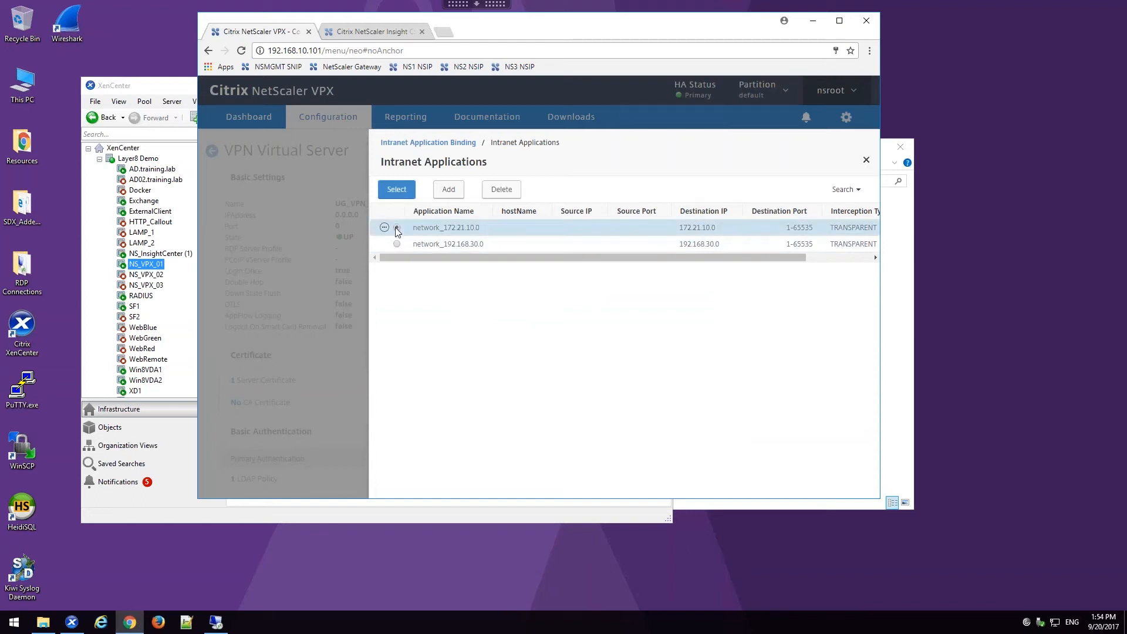
click(398, 193)
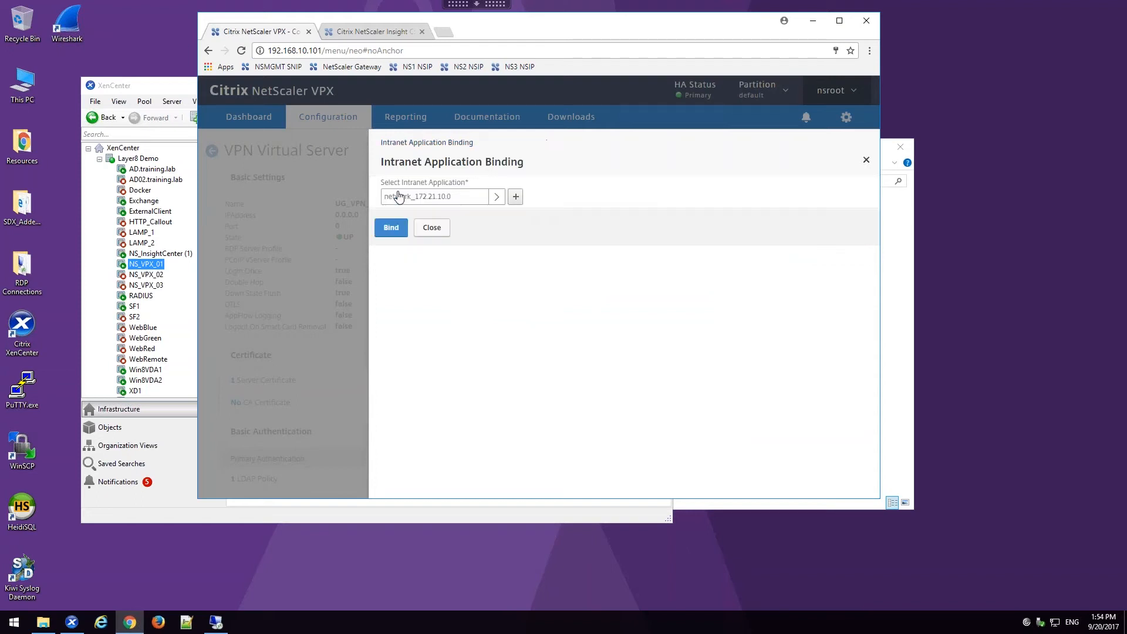
click(390, 231)
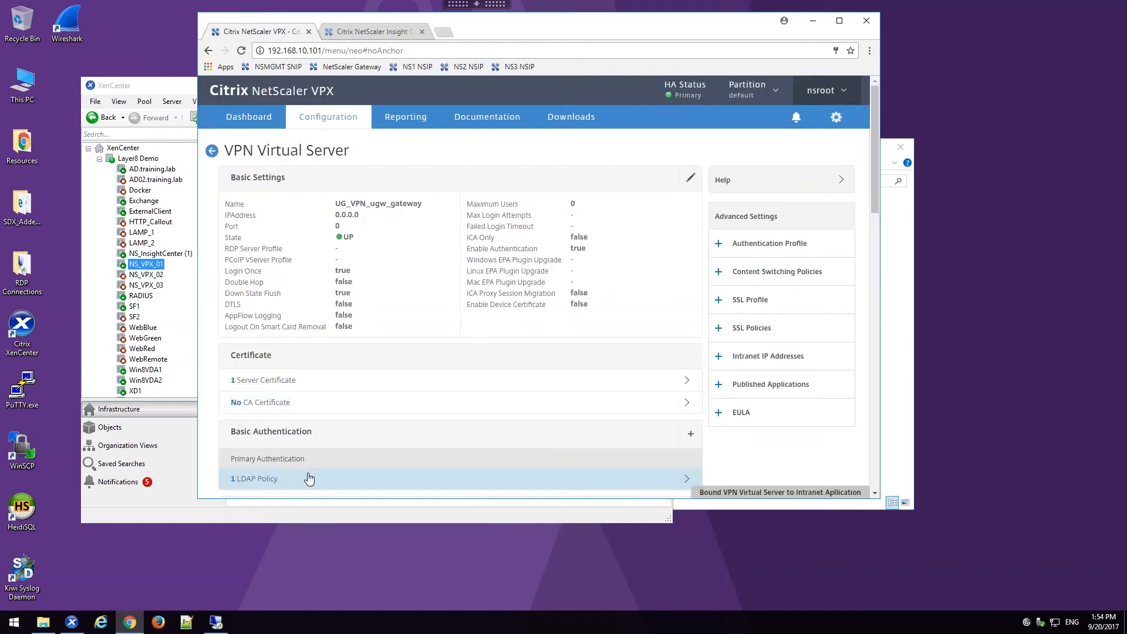
Step: Add a second intranet application binding for network_192.168.30.0 to the VPN virtual server and close the bindings list
scroll(309, 474, down, 6)
click(291, 459)
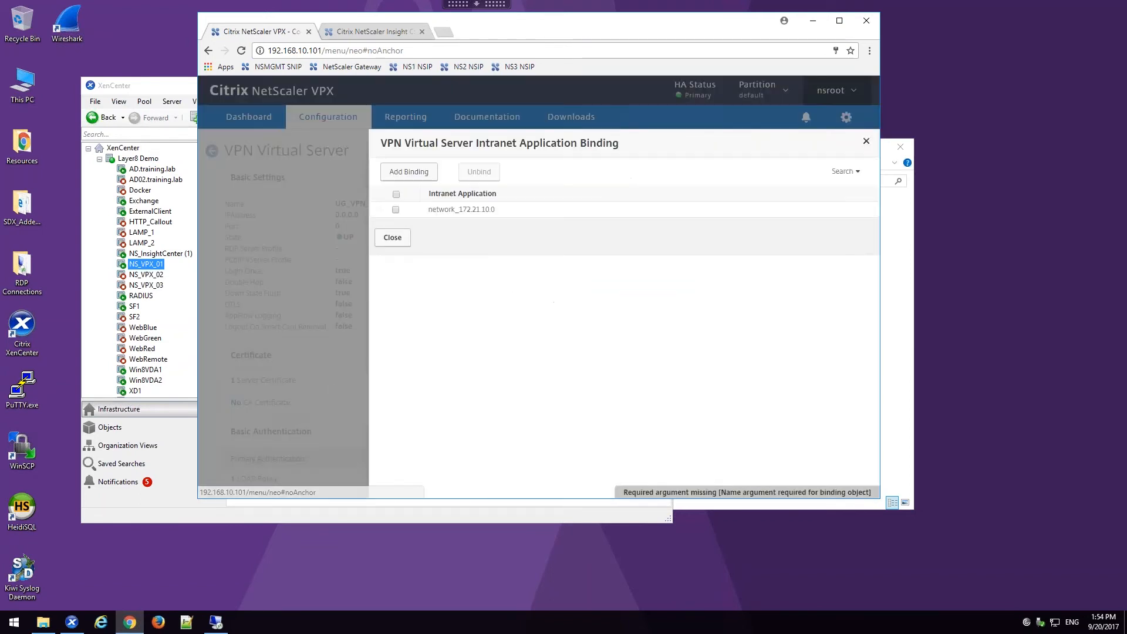
click(406, 173)
click(454, 200)
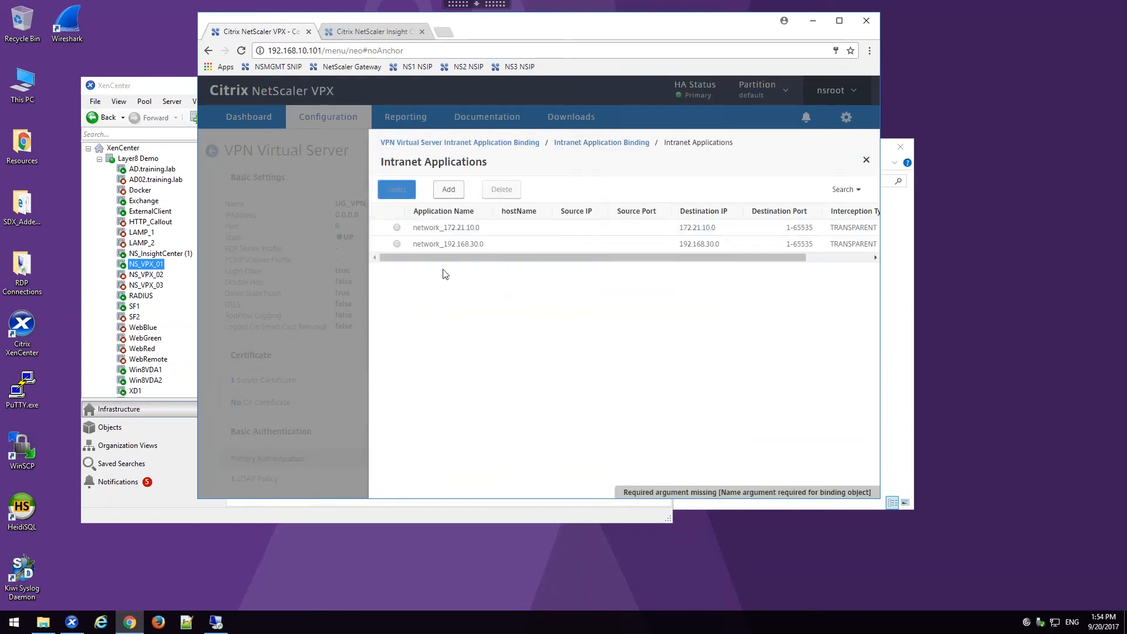
click(398, 244)
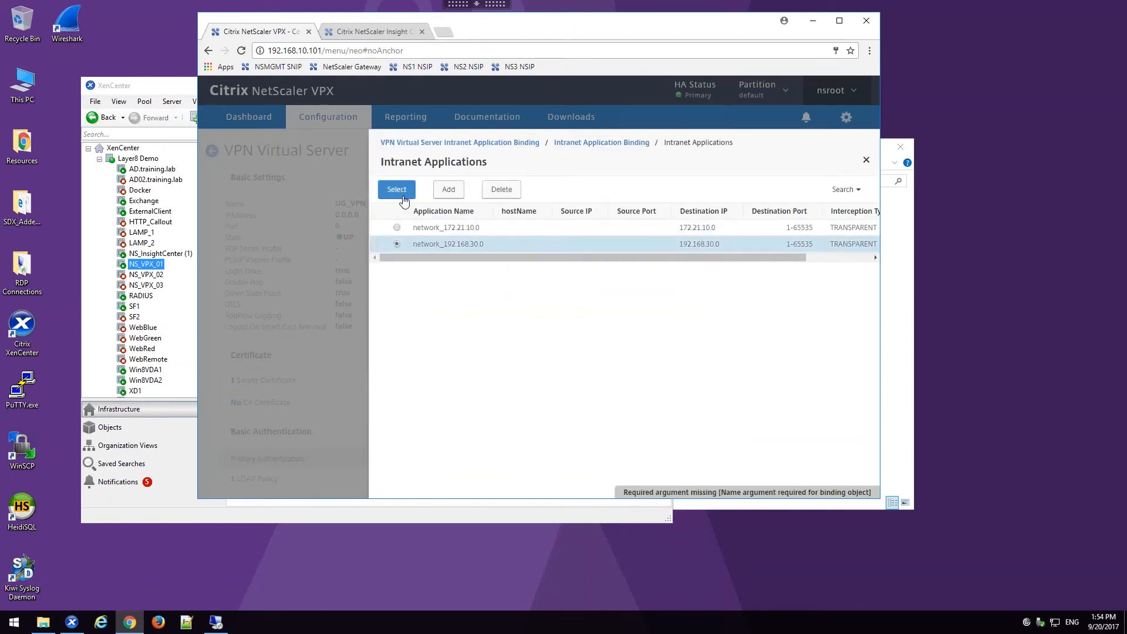
click(404, 201)
click(390, 228)
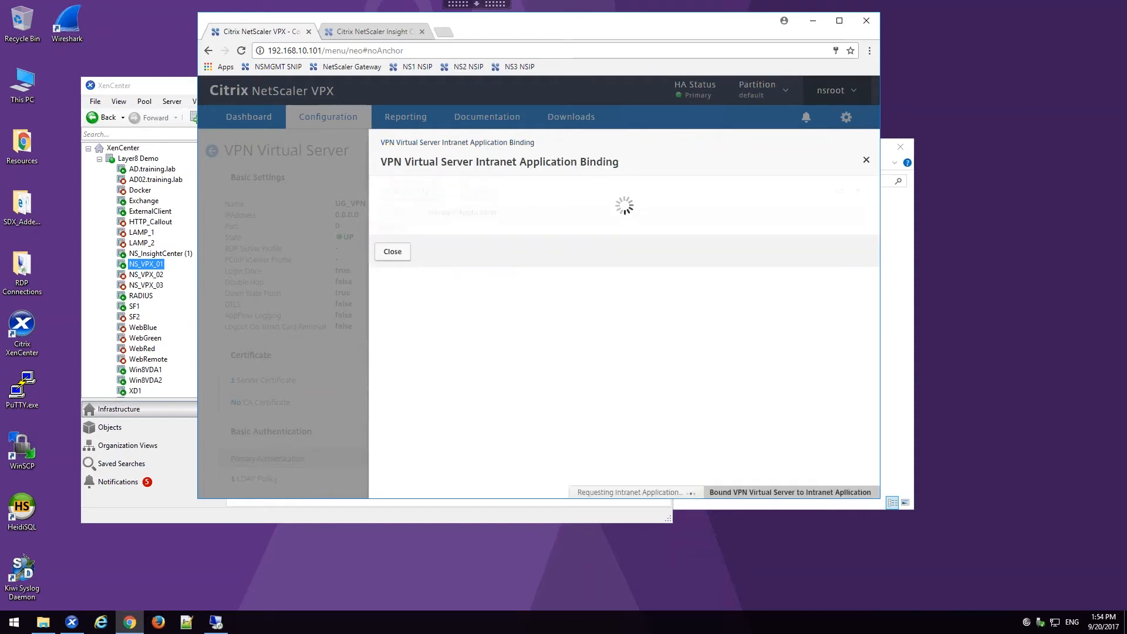
click(407, 270)
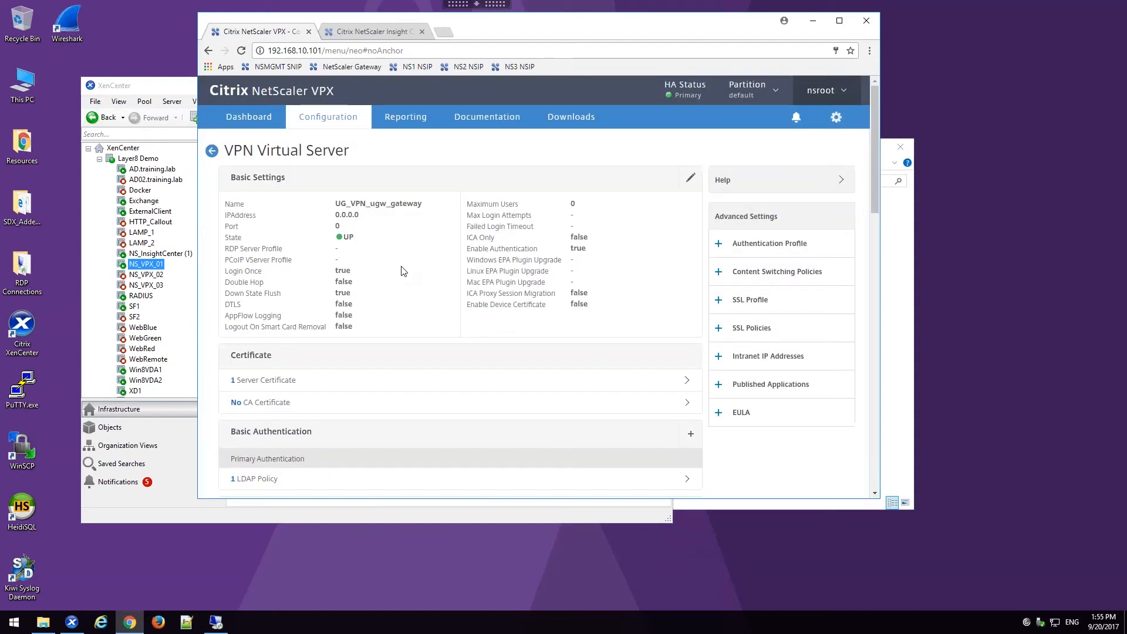
scroll(293, 362, down, 15)
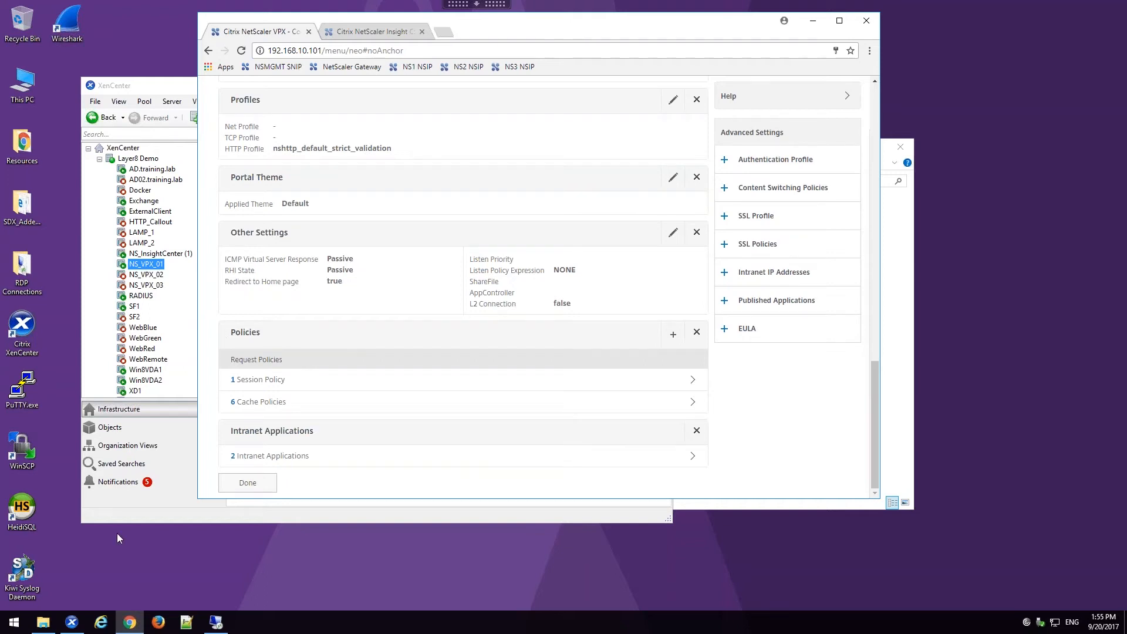
Step: Switch to the external client's remote session at 172.22.15.10 and open the NetScaler Gateway logon page in Internet Explorer
click(217, 623)
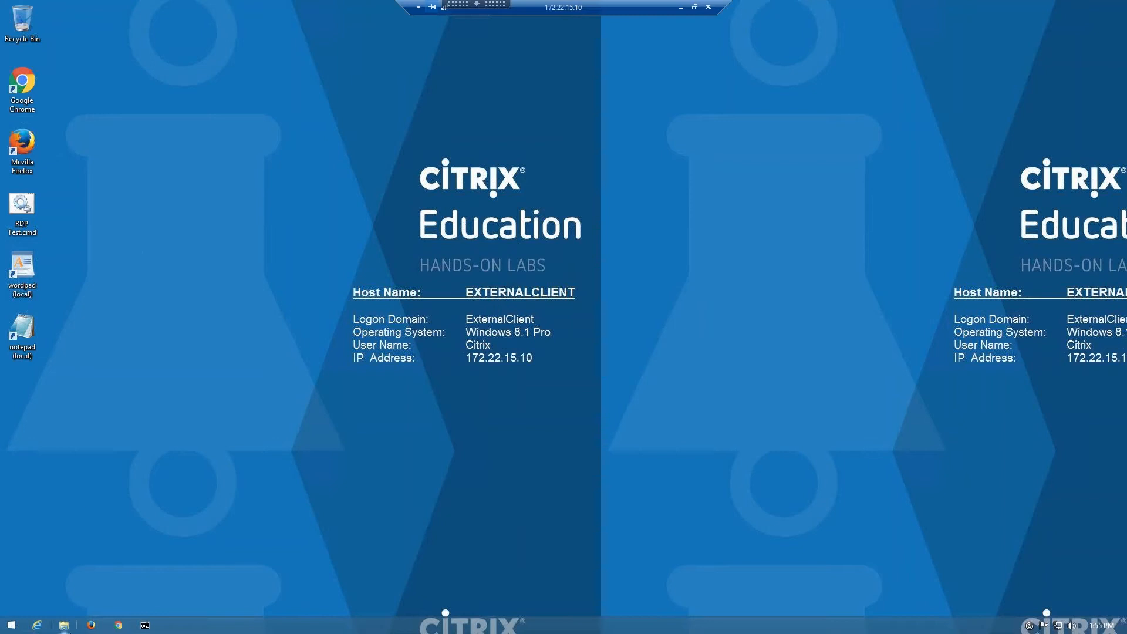
click(36, 626)
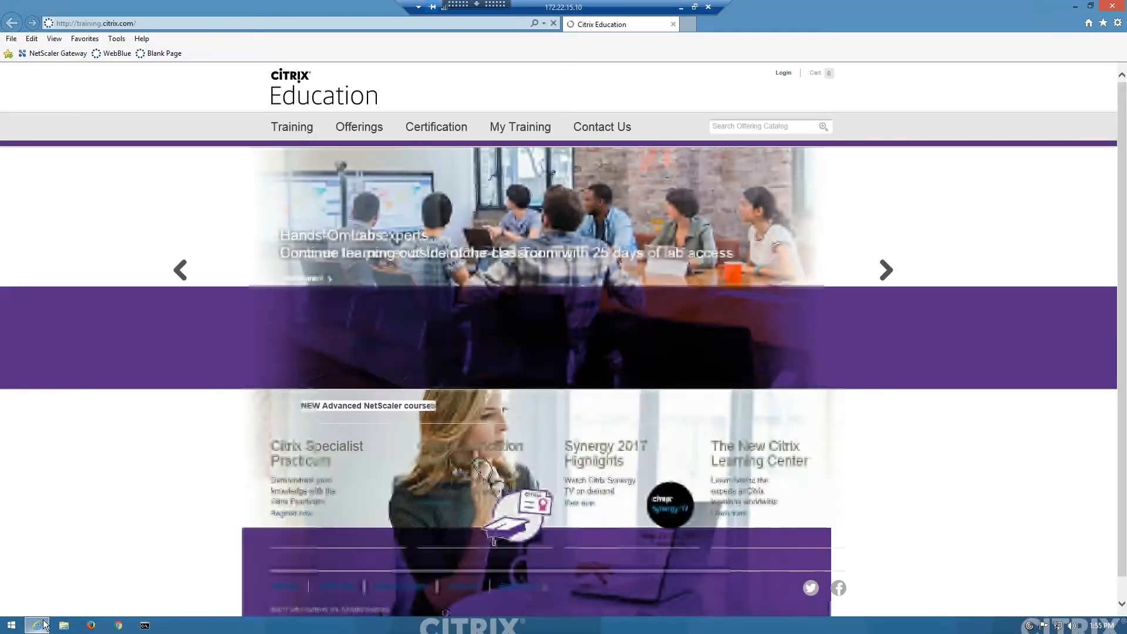
click(57, 54)
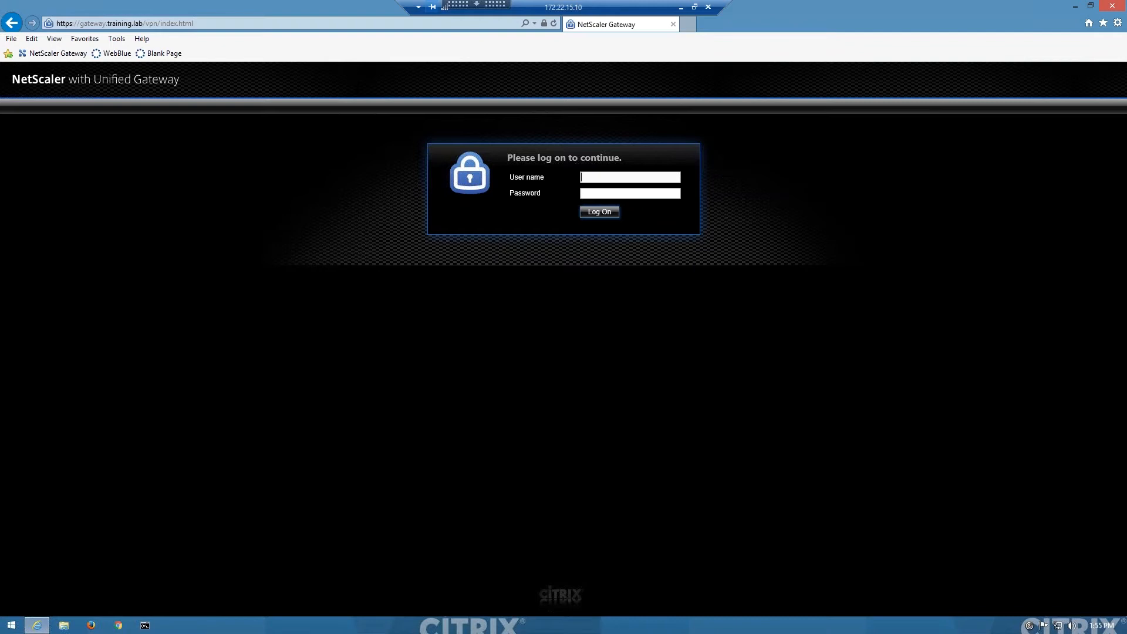
Step: Log on to the gateway with user name ITAdmin1 and the account password
text(ITAdmin1)
key(Tab)
text(Citrix123)
key(Return)
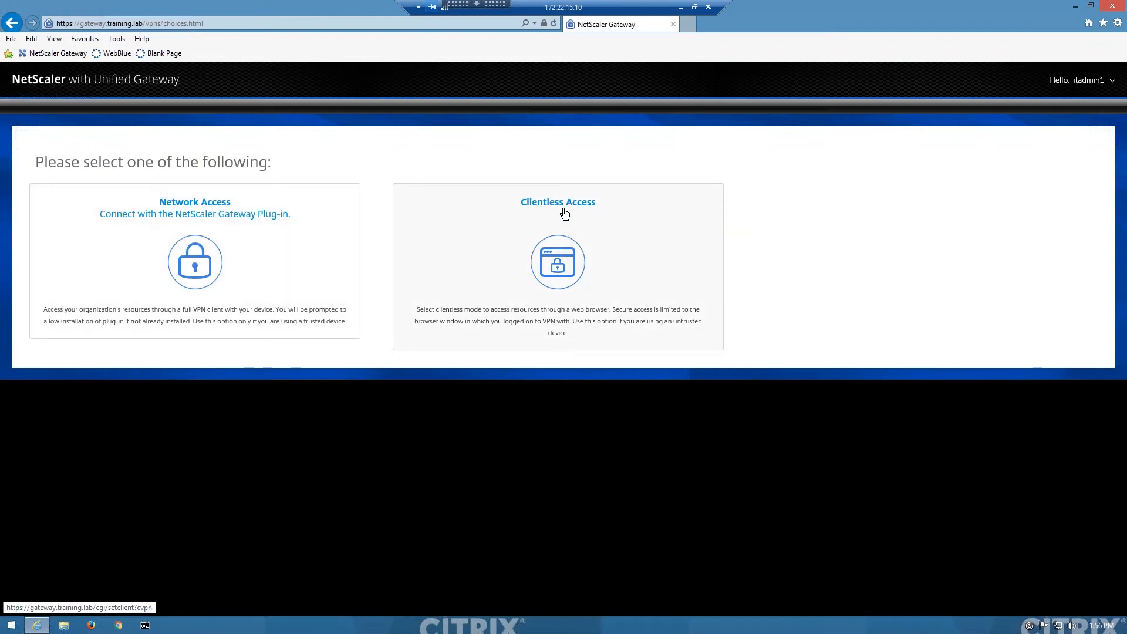
Step: Connect through Network Access with the NetScaler Gateway Plug-in and log off from the portal home page
click(172, 217)
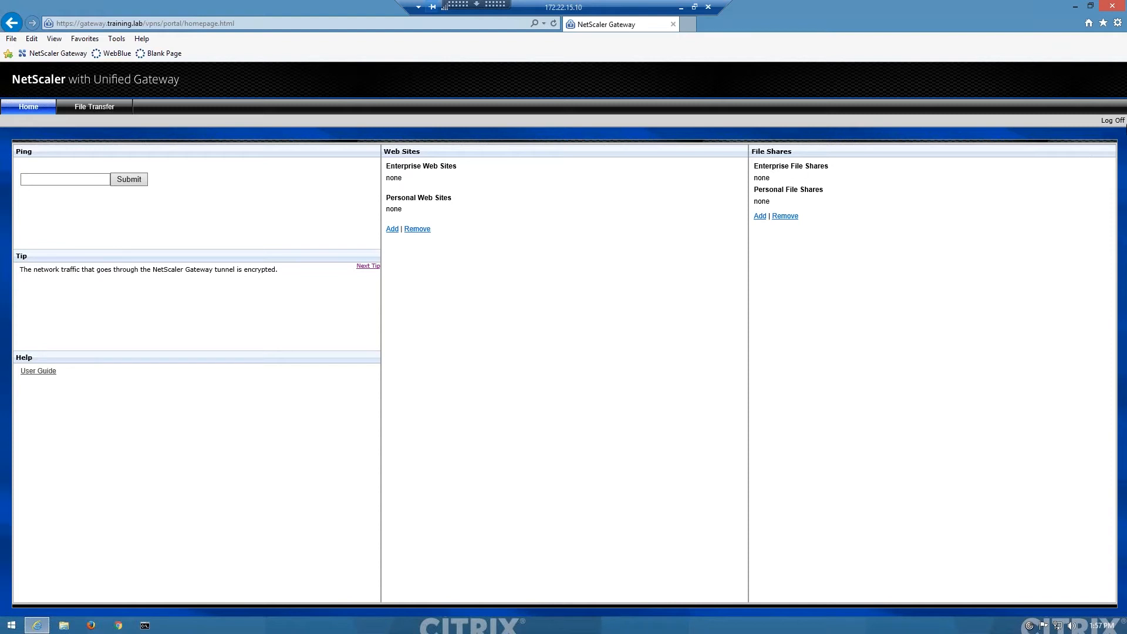
click(1110, 121)
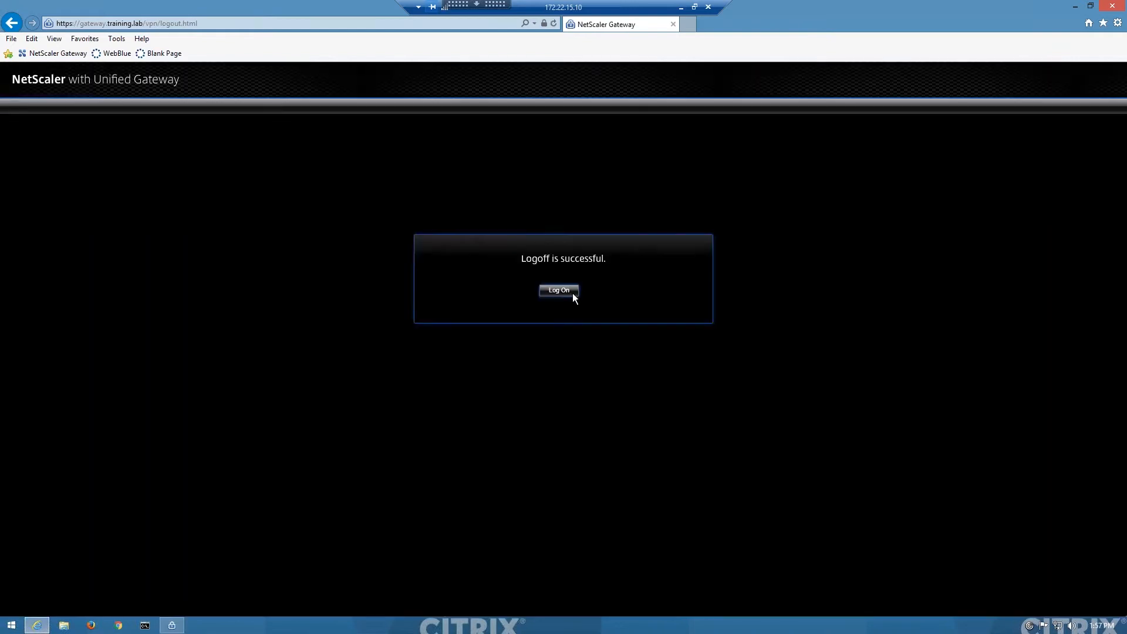
click(572, 293)
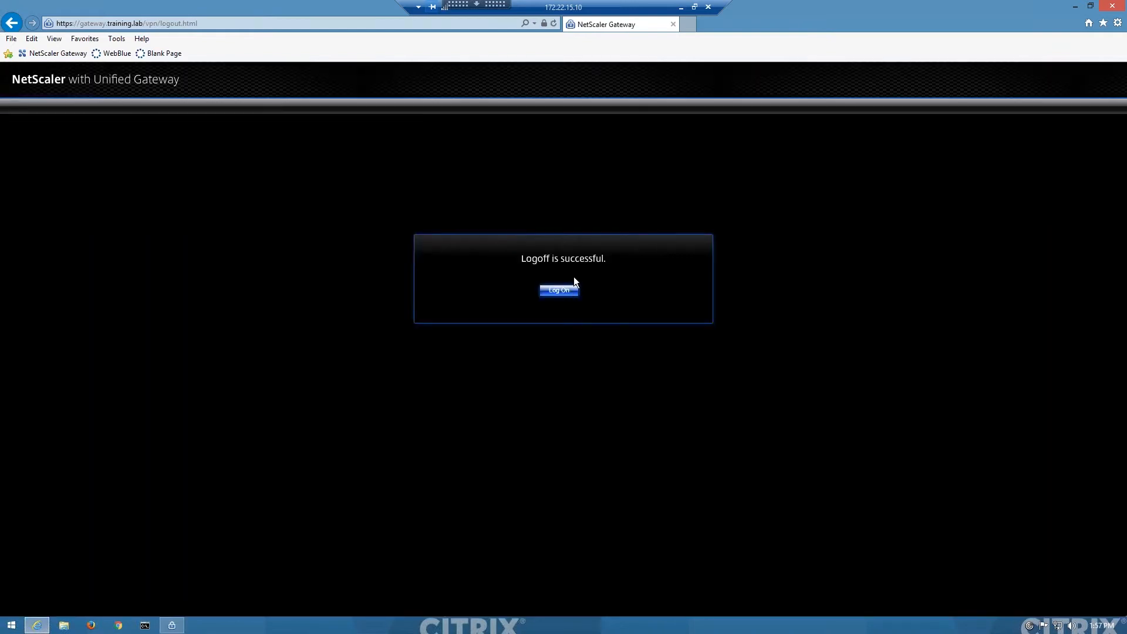
Step: Switch back to the NetScaler console, finish editing the VPN virtual server, and open the Unified Gateway configuration of ugw_gateway
click(681, 9)
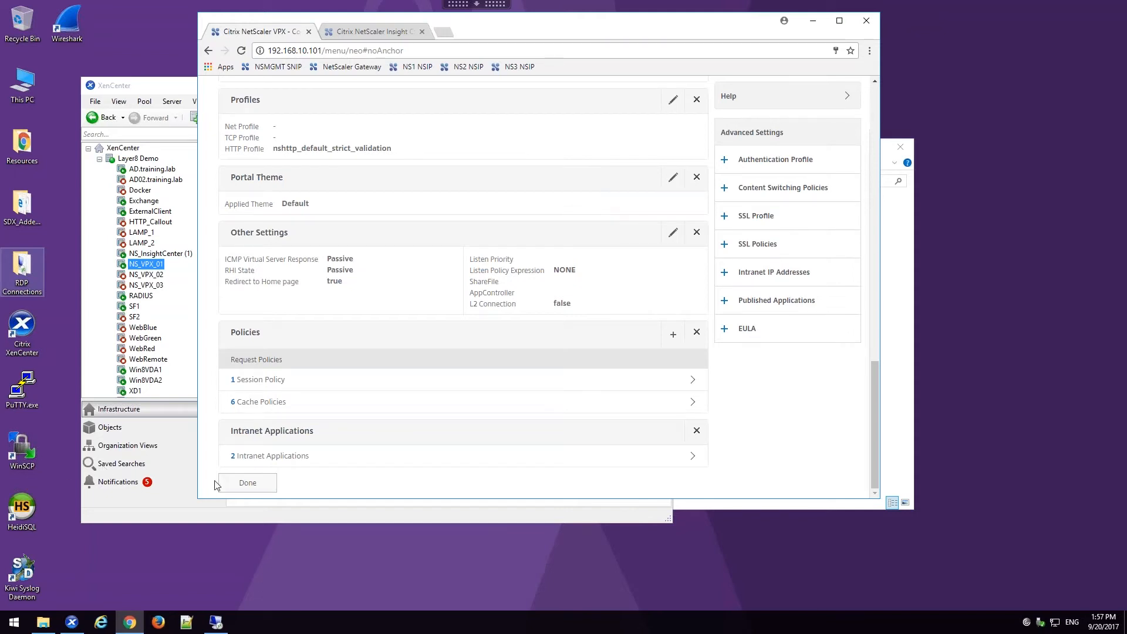
click(251, 485)
scroll(272, 429, down, 4)
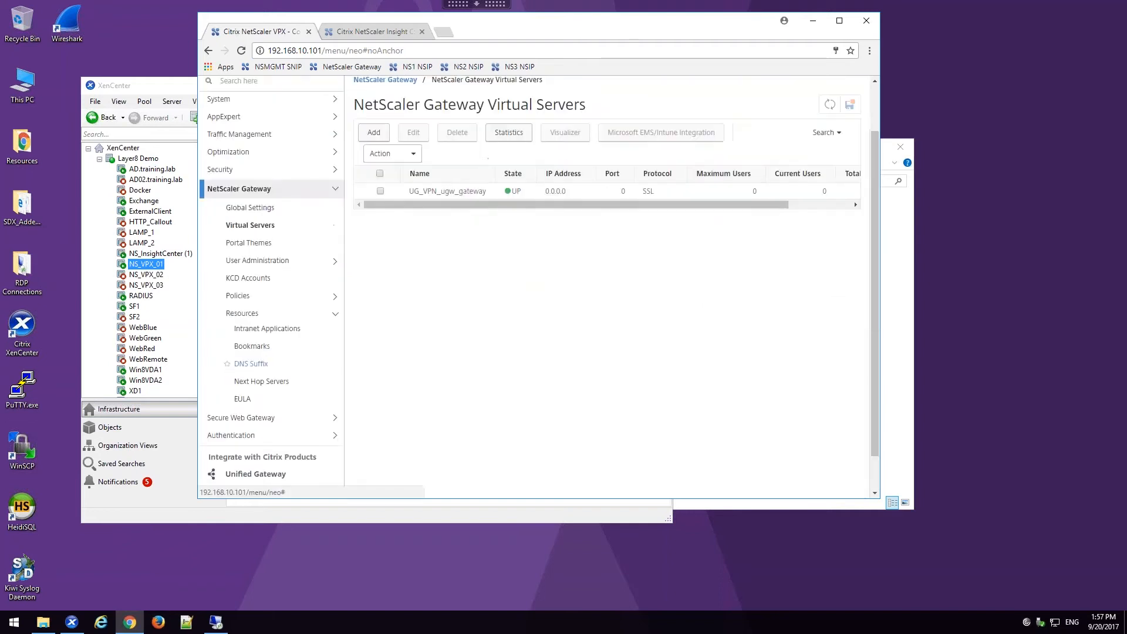
click(277, 435)
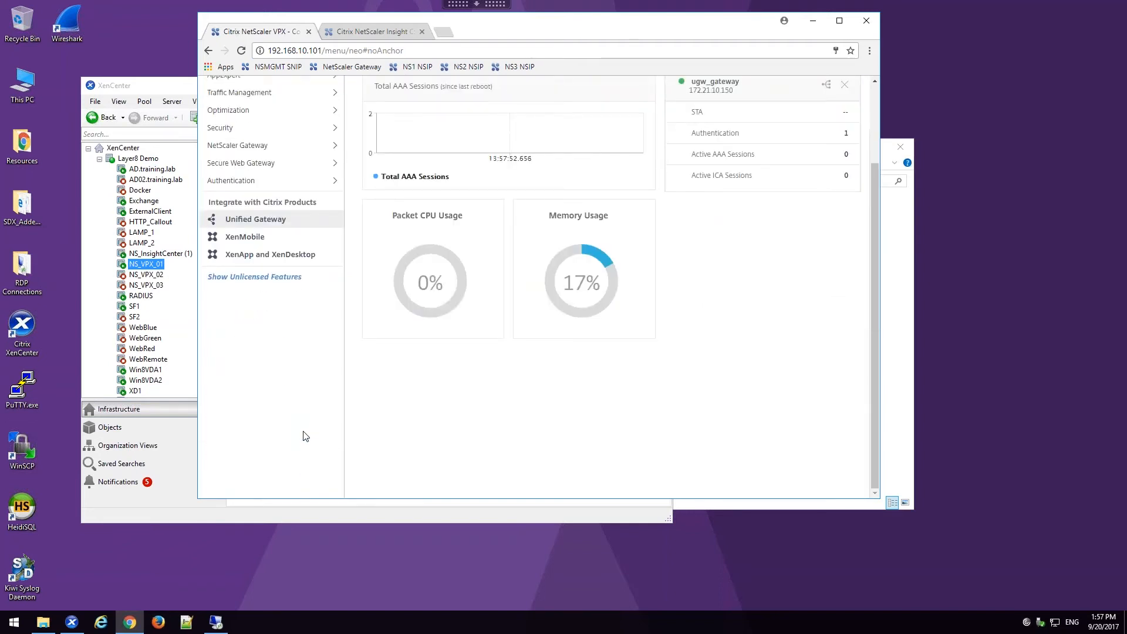
scroll(305, 435, up, 3)
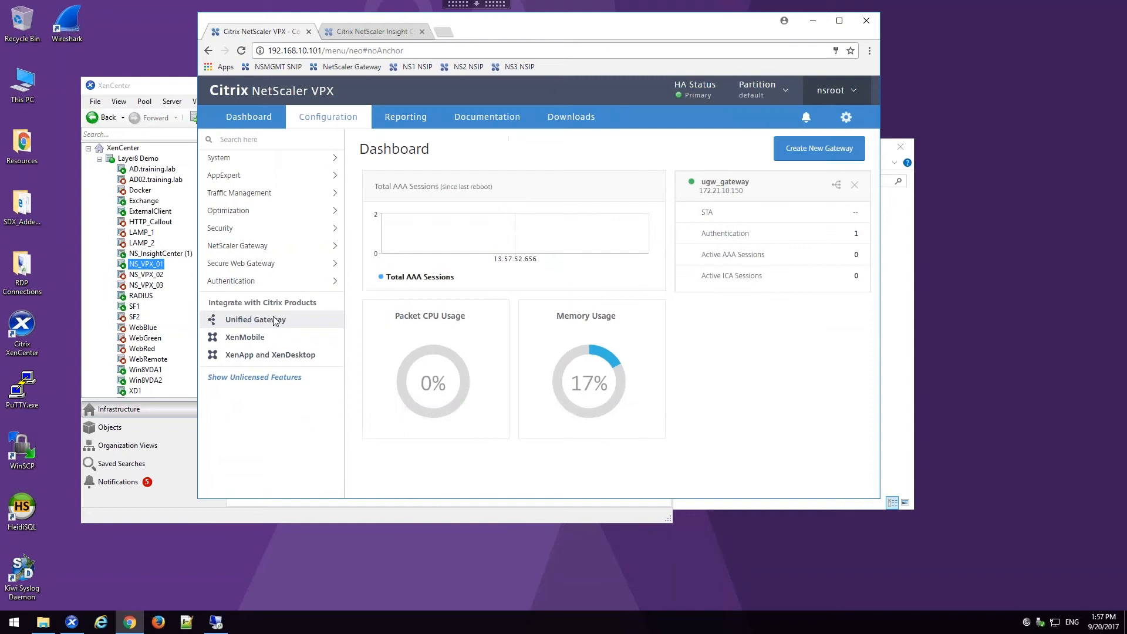
click(756, 231)
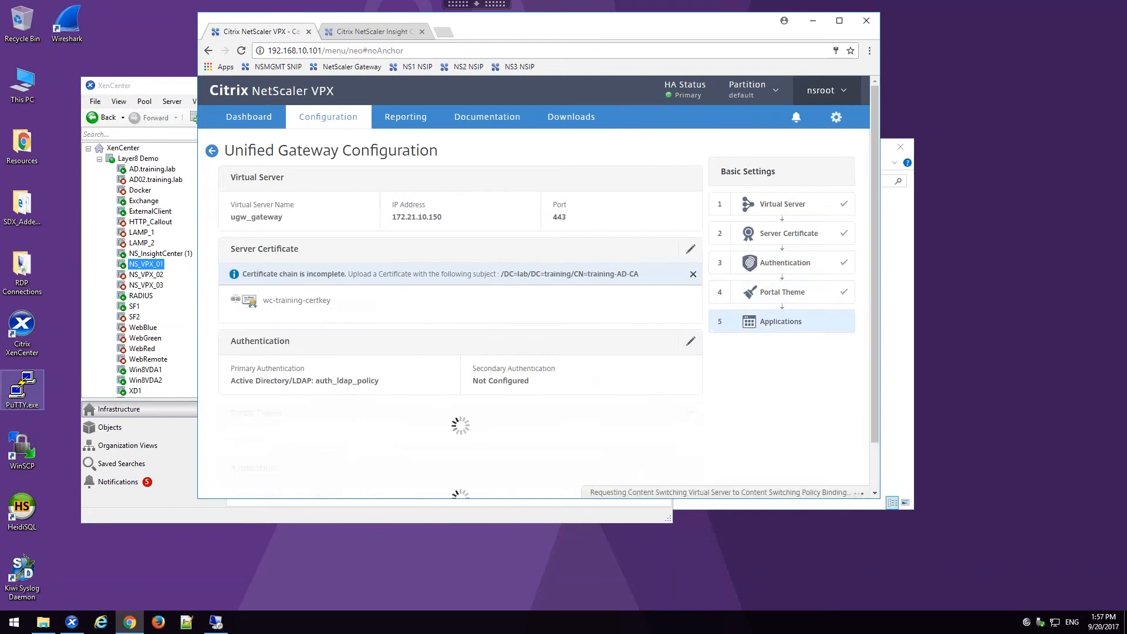
scroll(461, 294, down, 1)
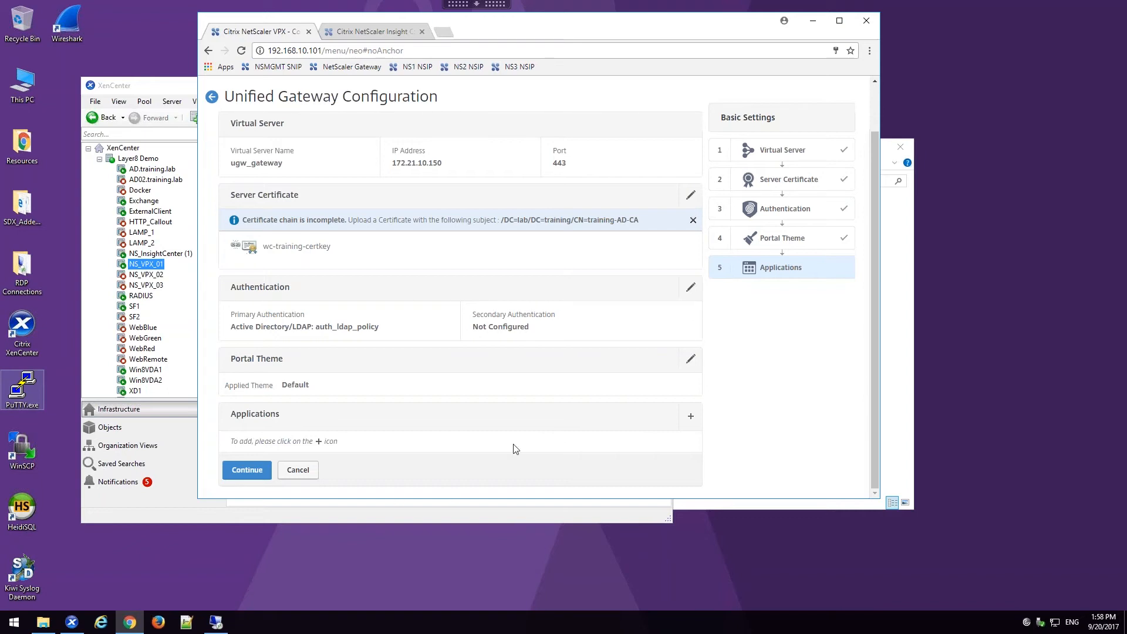
Step: Add a web application named OWA with application type Clientless Access to the Unified Gateway
click(692, 415)
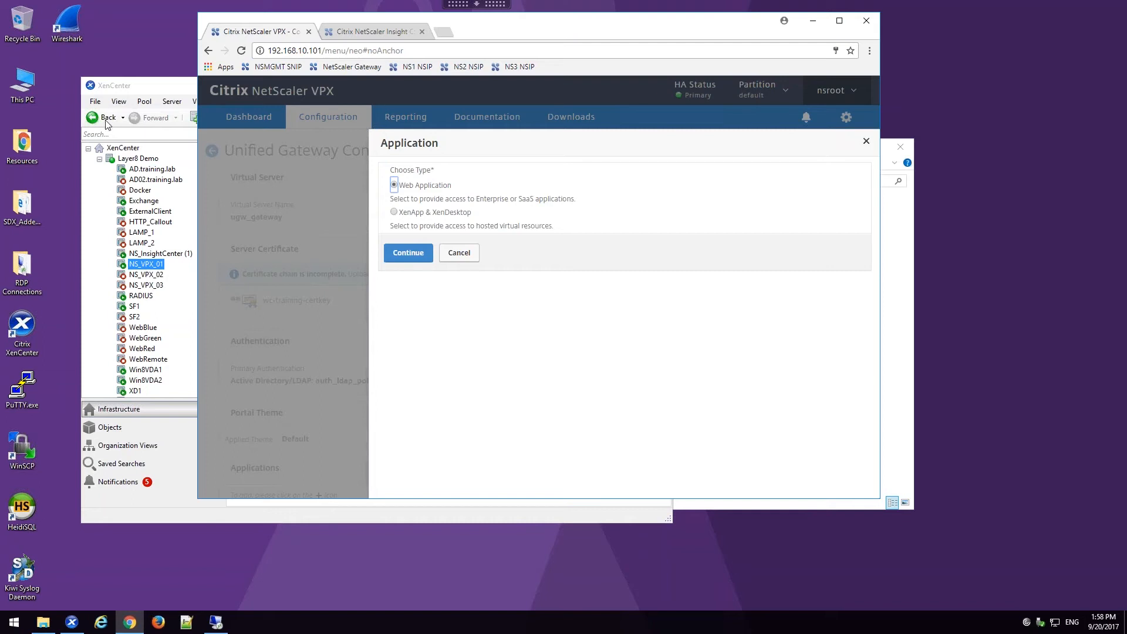
click(414, 254)
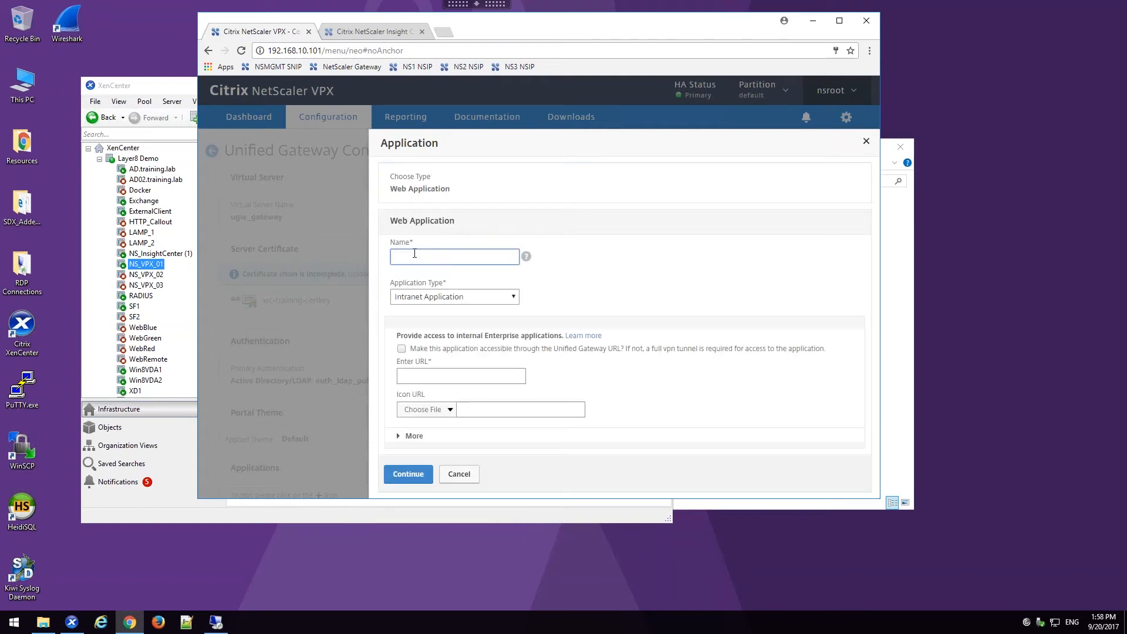
text(OWA)
click(433, 297)
click(449, 321)
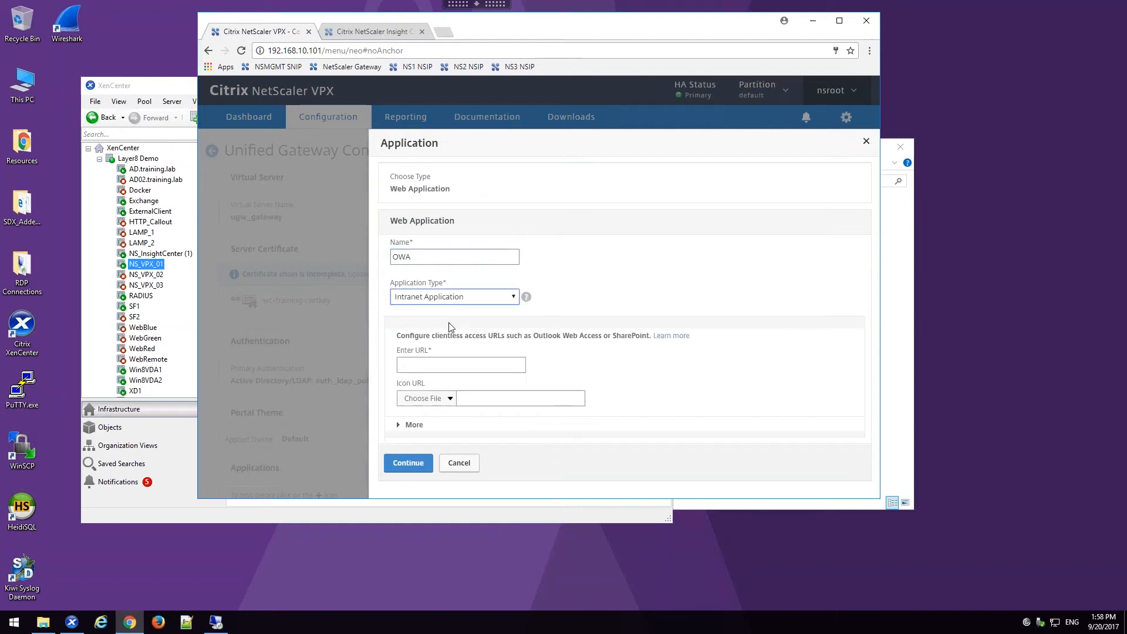
click(447, 363)
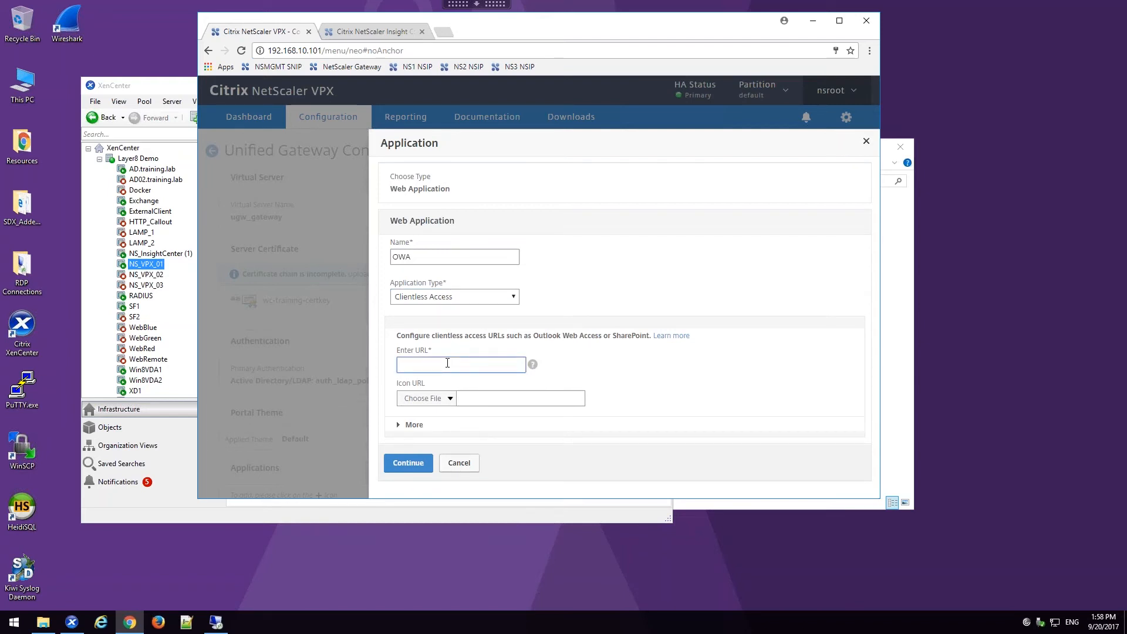
text(http://mail.training.lab/owa)
click(419, 466)
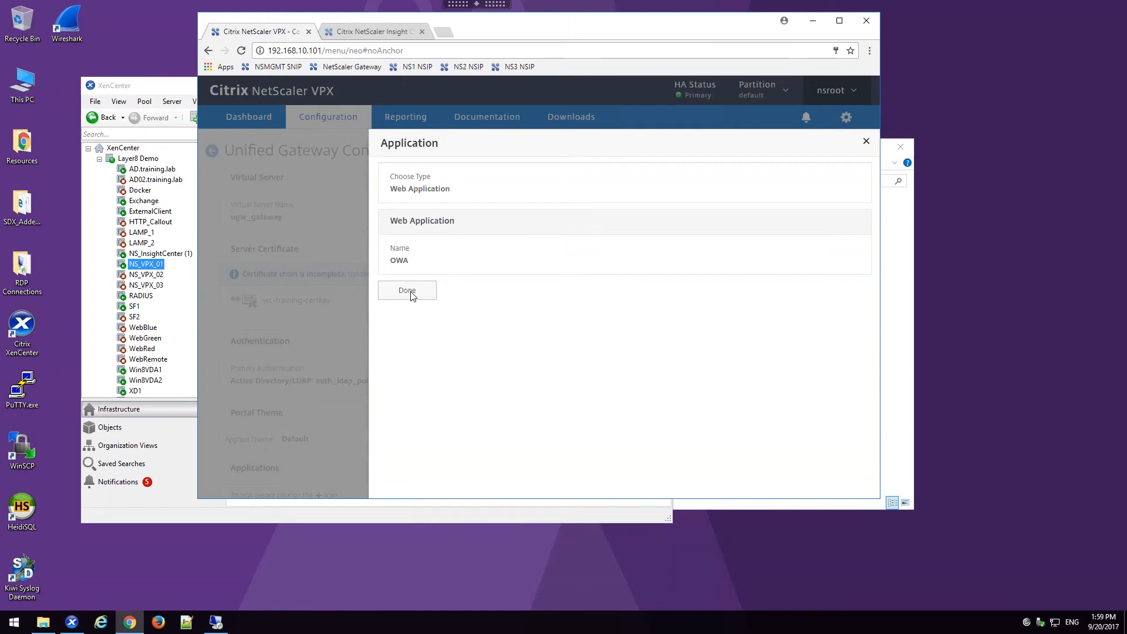
click(410, 291)
Step: Accept the Applications section and finish the Unified Gateway configuration
scroll(291, 417, down, 3)
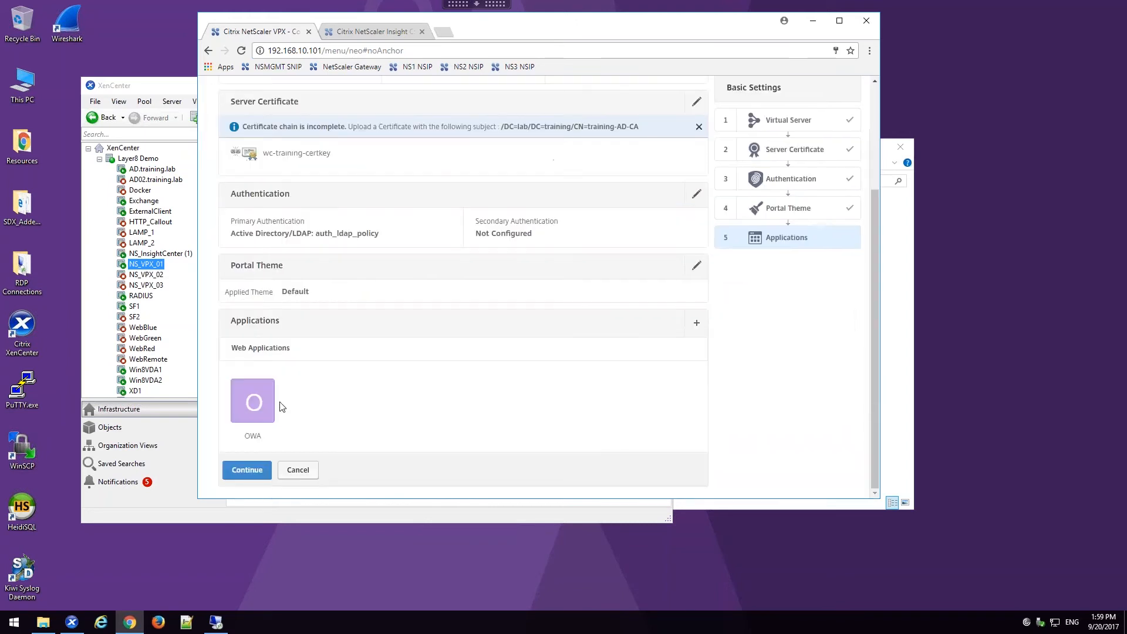
click(247, 470)
scroll(259, 461, down, 2)
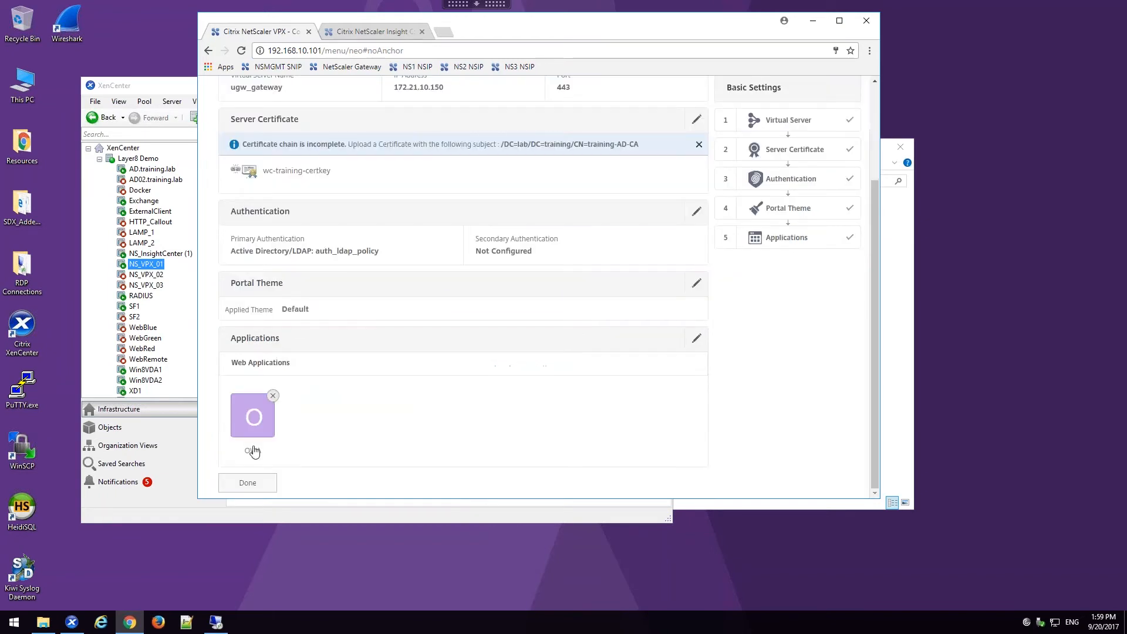
click(249, 482)
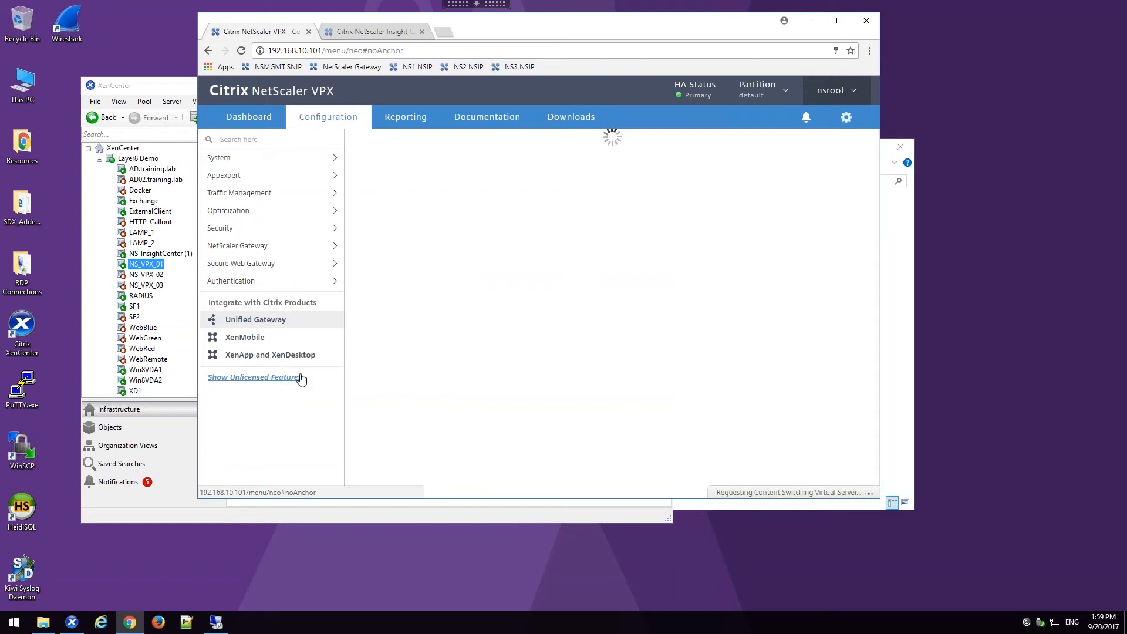
Step: Switch to the external client session and log on to the gateway as user1 with the account password
click(210, 627)
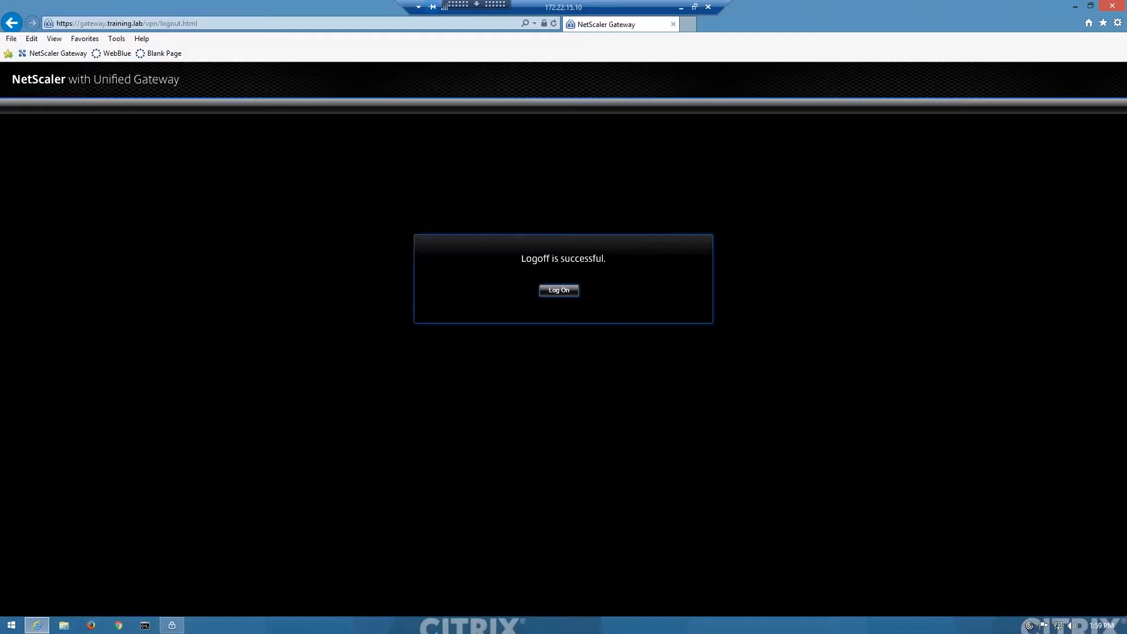
click(555, 294)
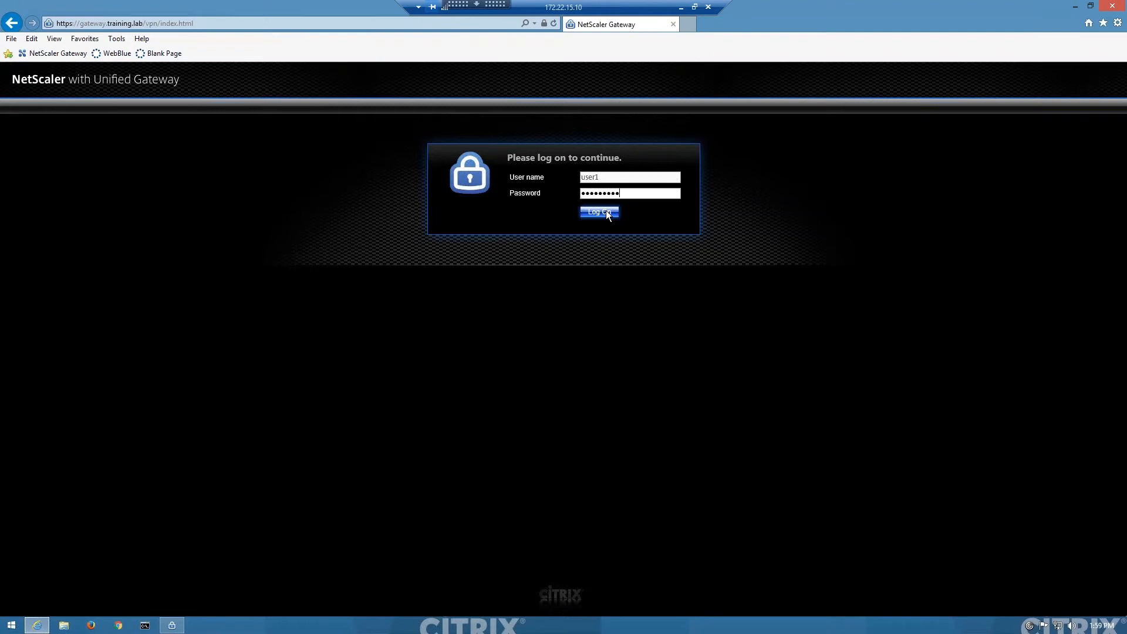
click(606, 210)
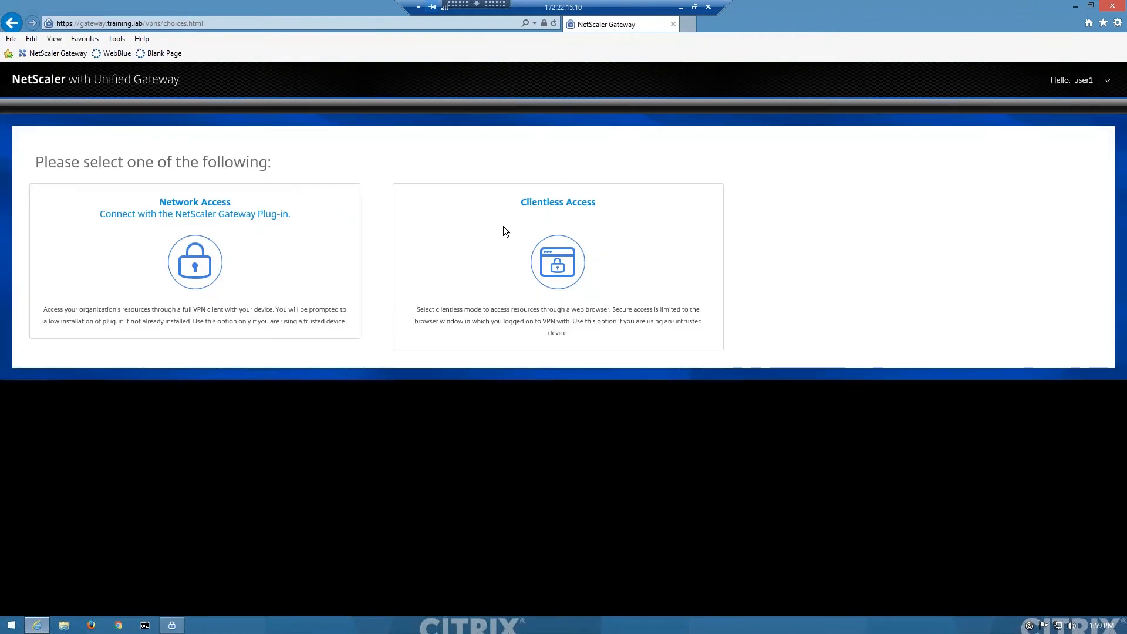
Step: Choose Clientless Access on the gateway's access page and open the OWA enterprise web site
click(552, 223)
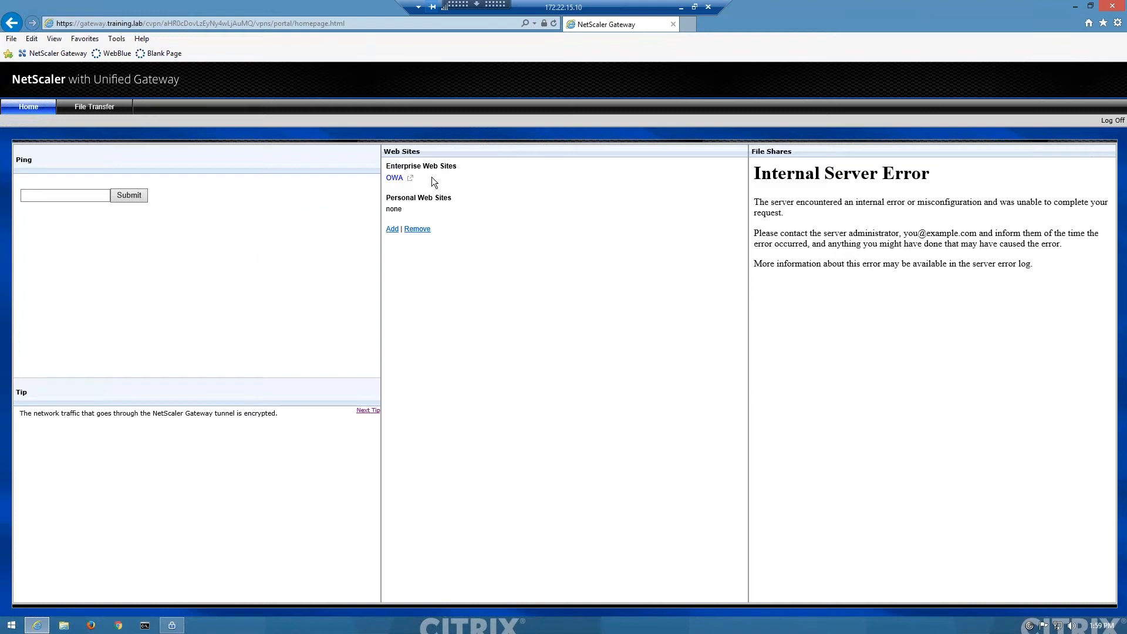
click(394, 178)
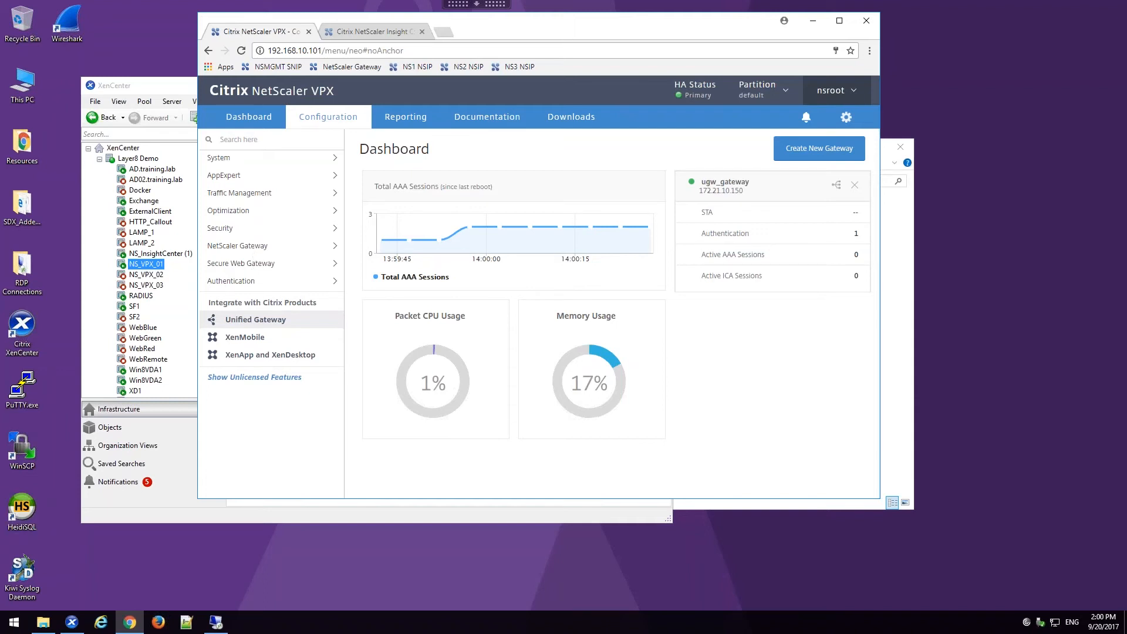
Step: On the NetScaler VPX management console, create an AAA user named user1 that uses external authentication
click(254, 251)
click(265, 320)
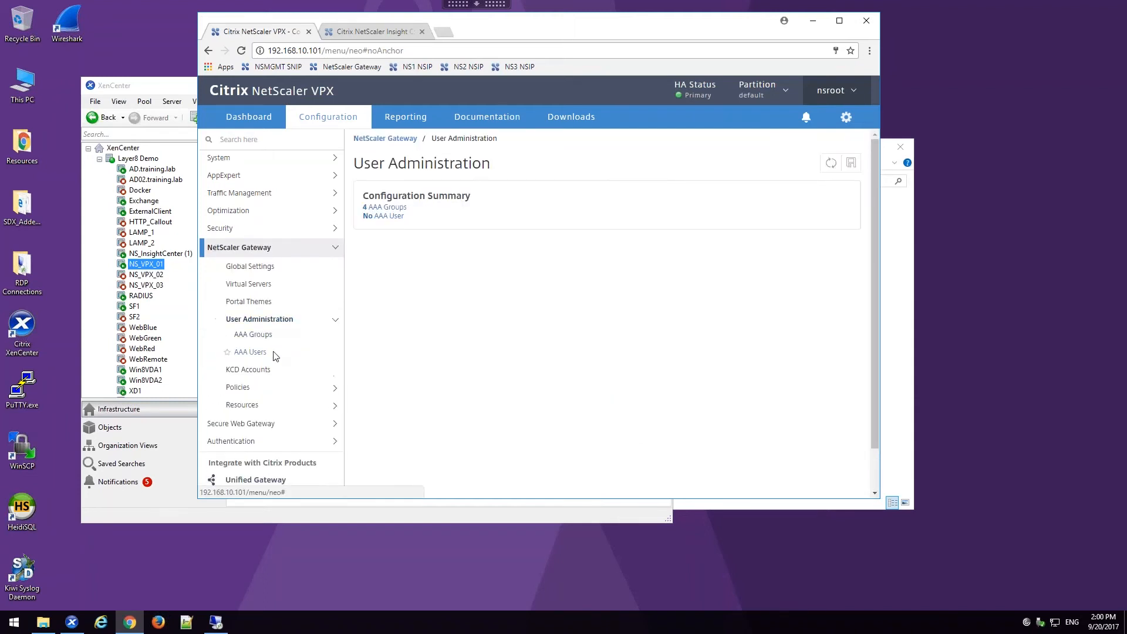
click(274, 352)
click(383, 193)
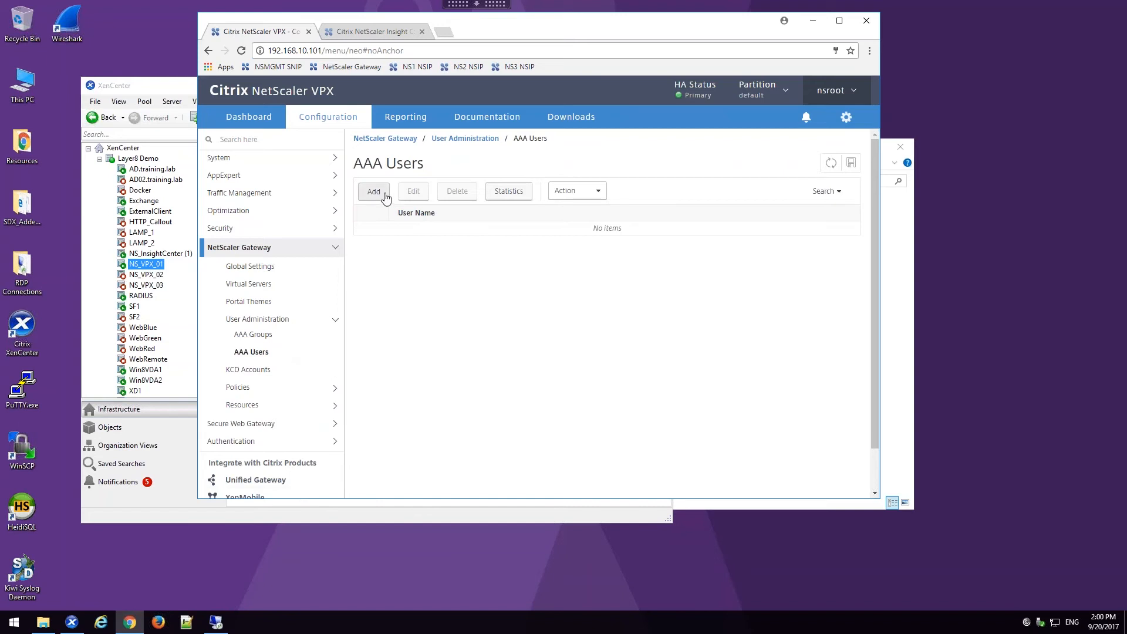
text(user1)
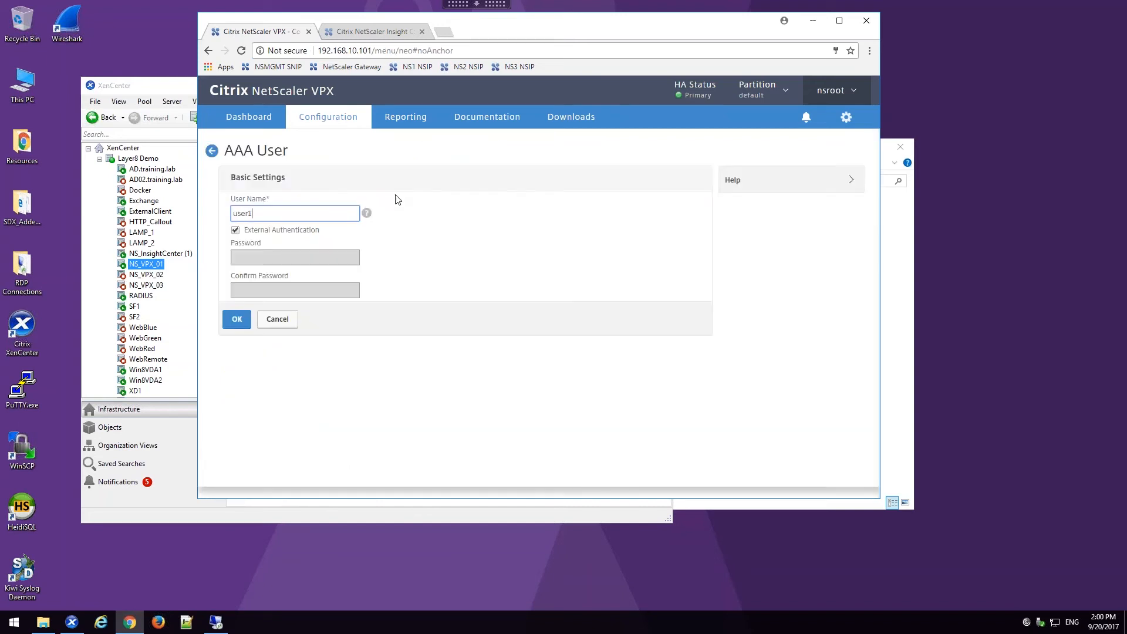
click(237, 319)
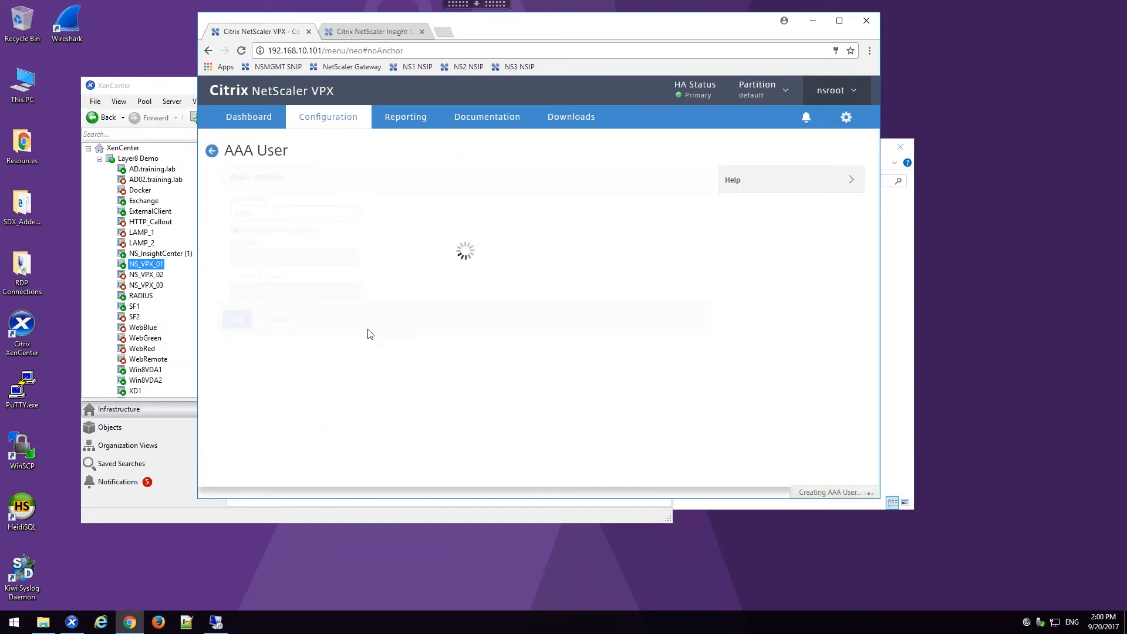
Step: Bind the authorization policy auth_pol_ALLOW_ALL to user1 with priority 100 and finish the user's configuration
click(771, 271)
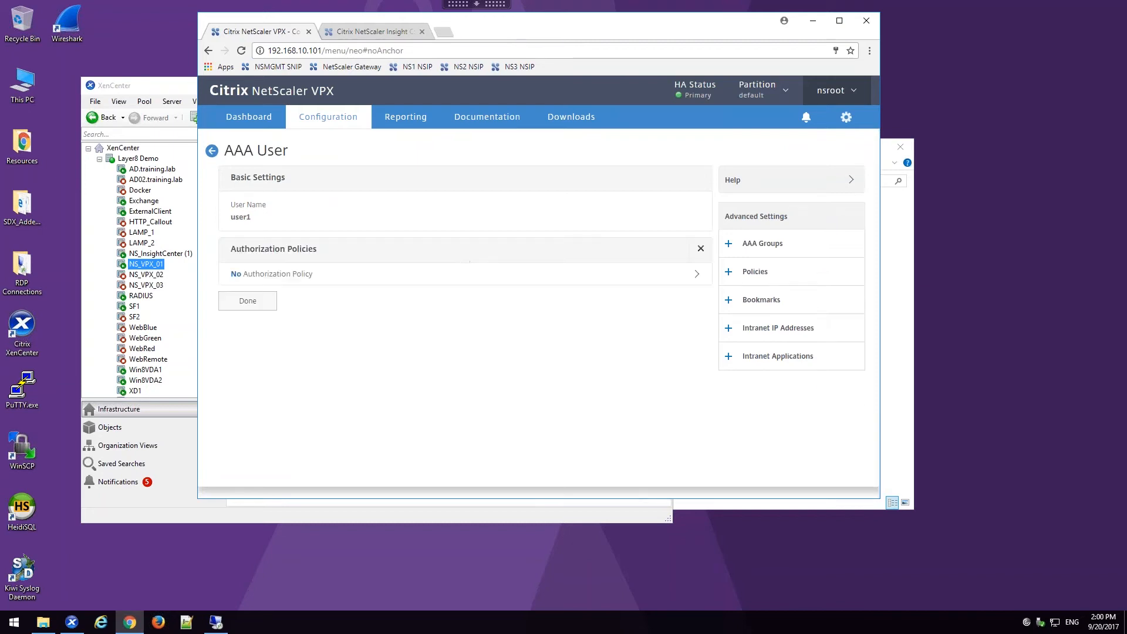
click(399, 273)
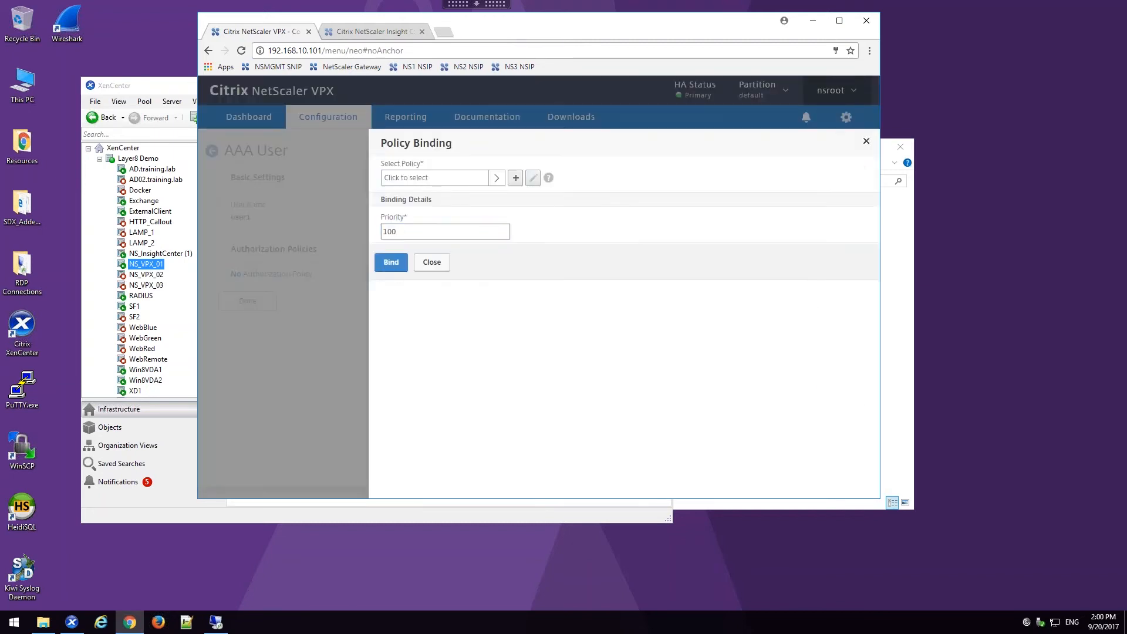
click(496, 178)
click(398, 228)
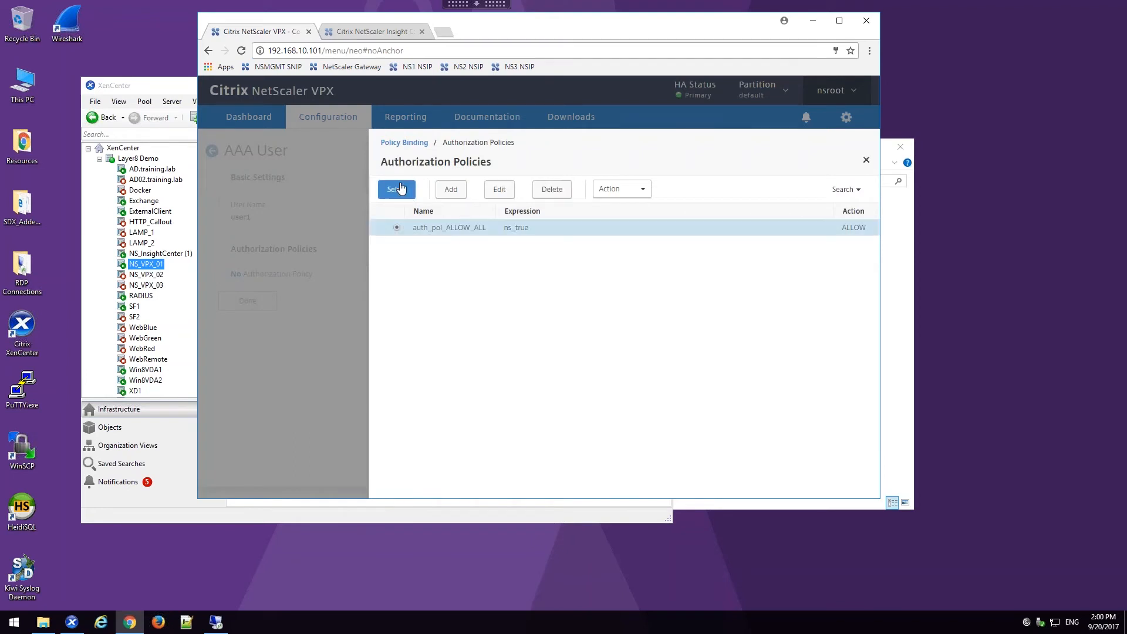
click(396, 189)
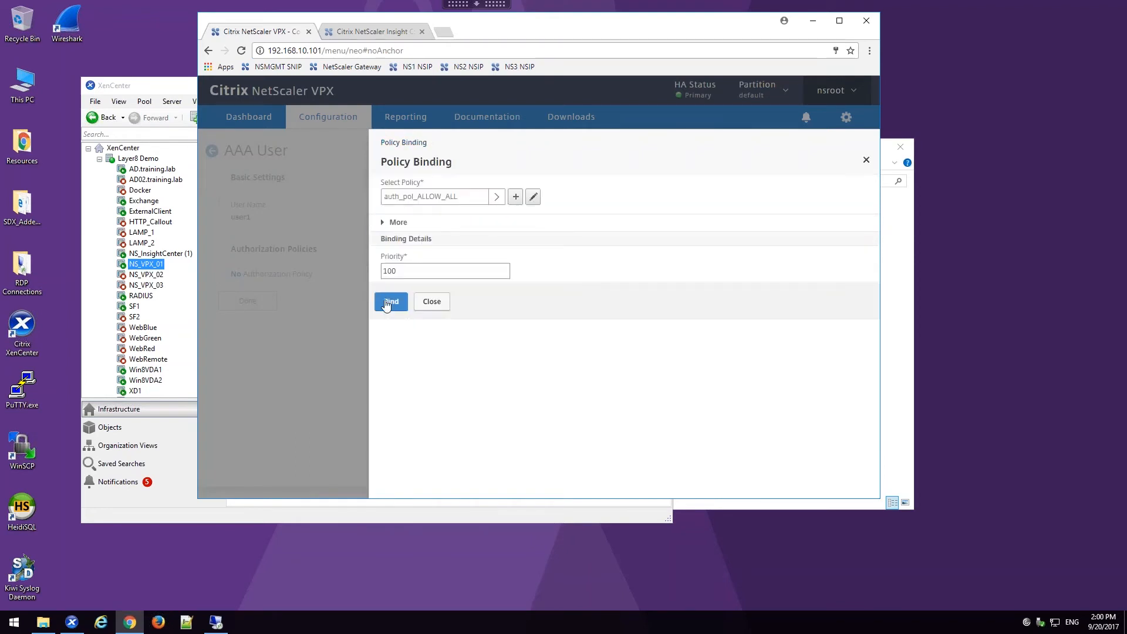
click(389, 303)
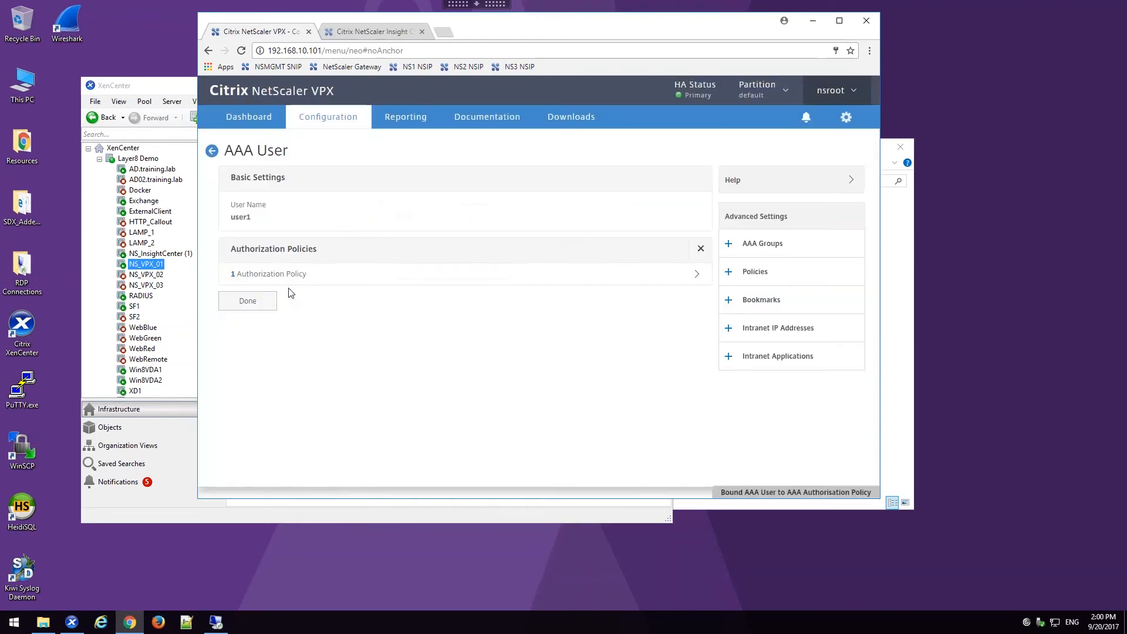
click(241, 300)
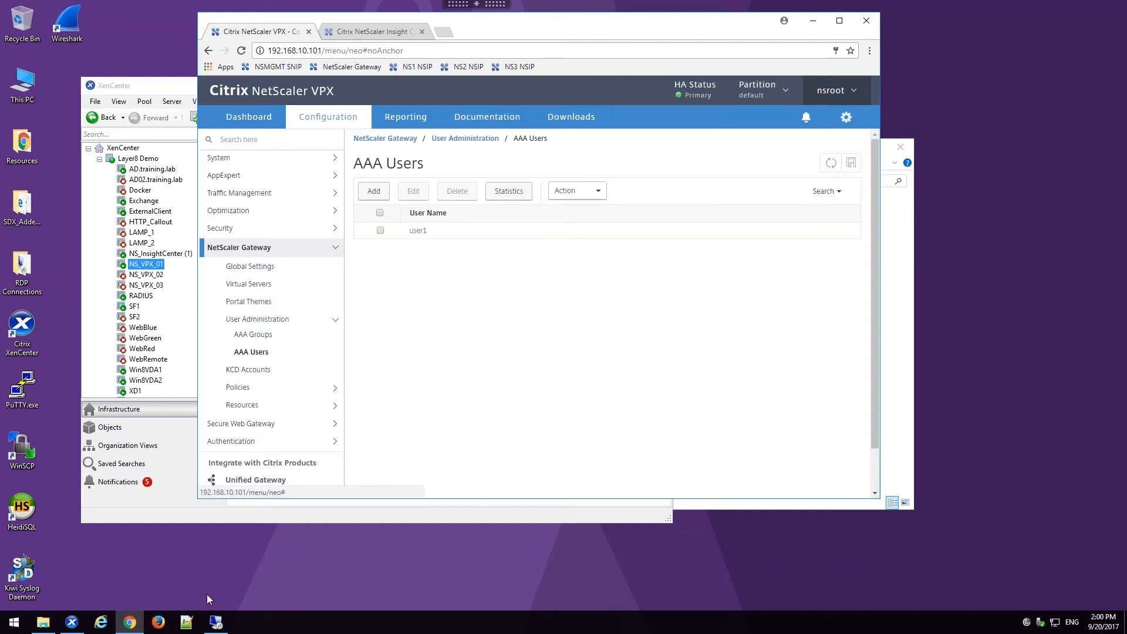
Step: Switch to the external client session, close the OWA page and log off from the gateway
click(212, 626)
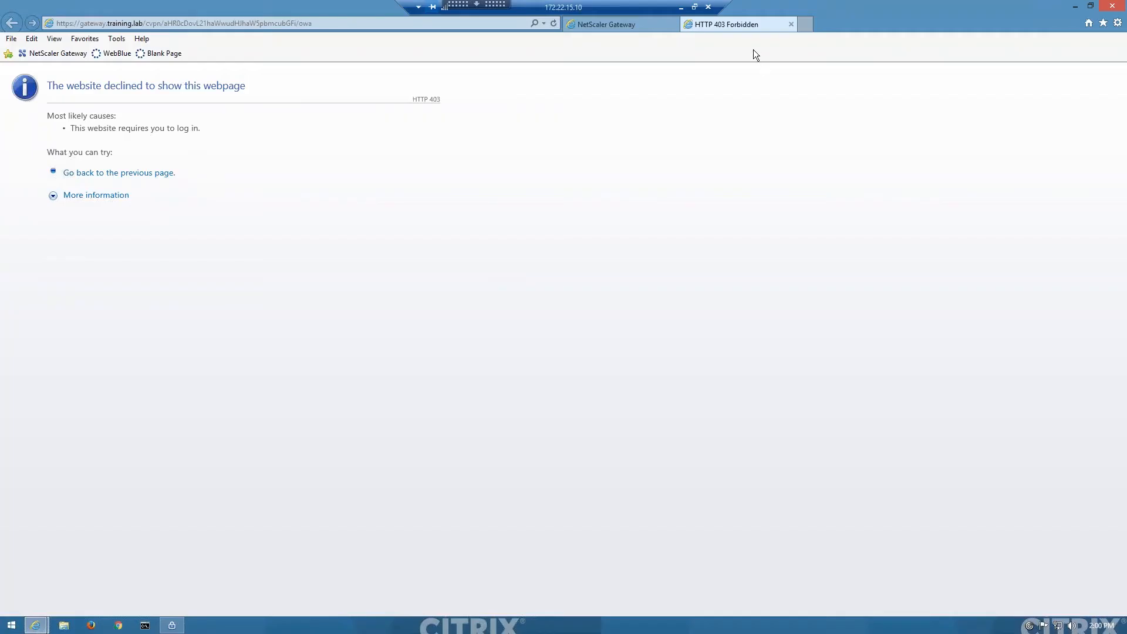
click(792, 25)
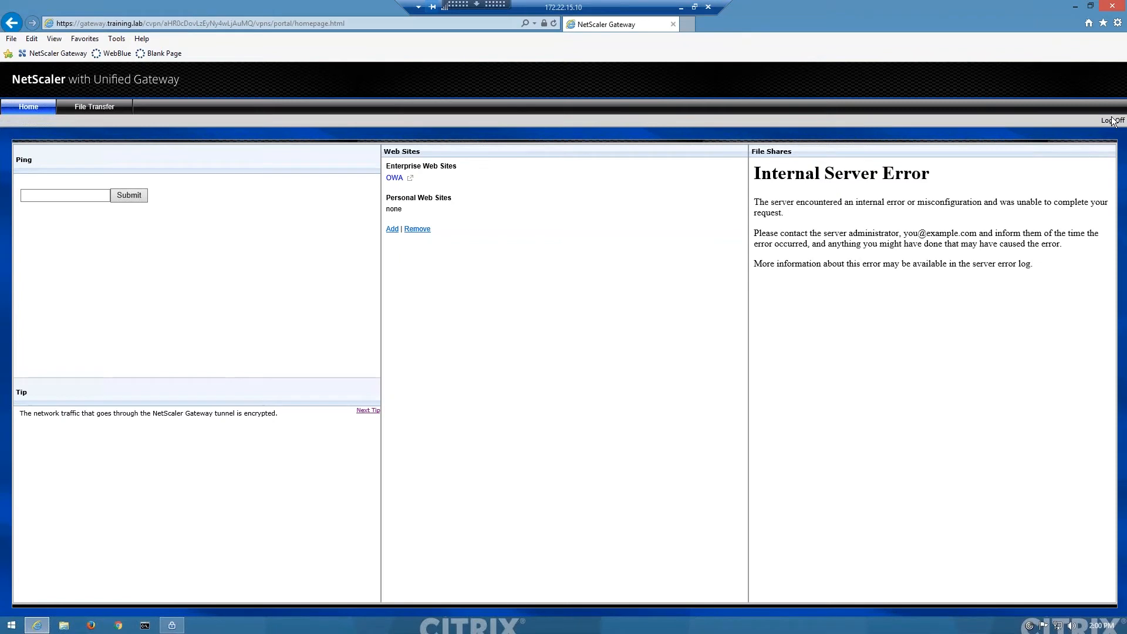
click(1111, 120)
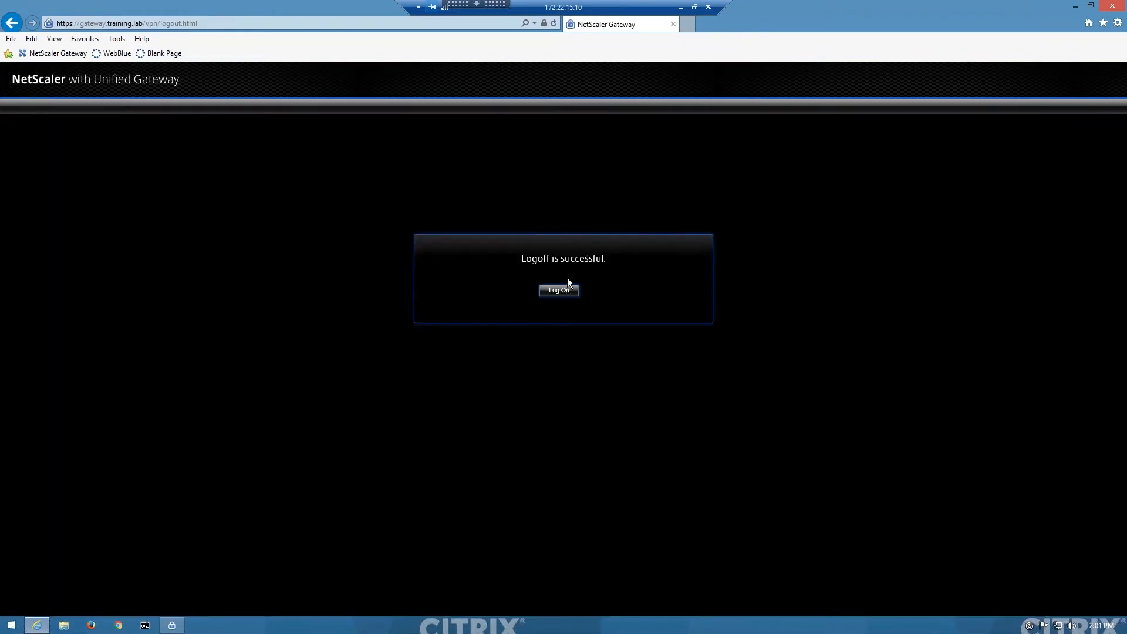
Step: Log on to the gateway again as user1 with the account password
click(573, 291)
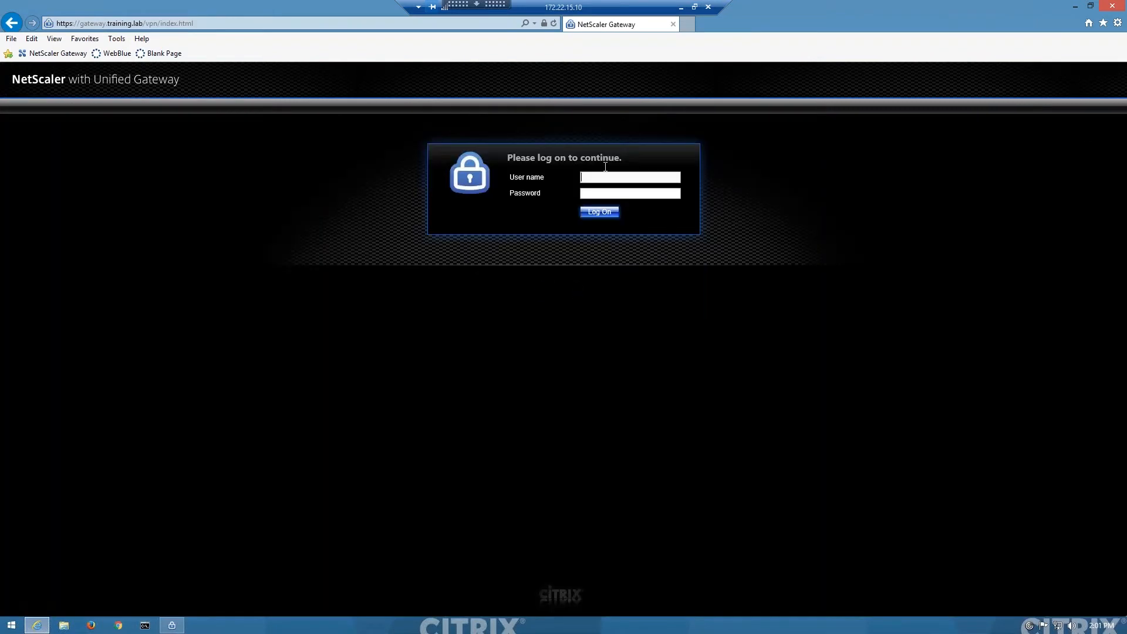
click(604, 177)
text(user1)
key(Return)
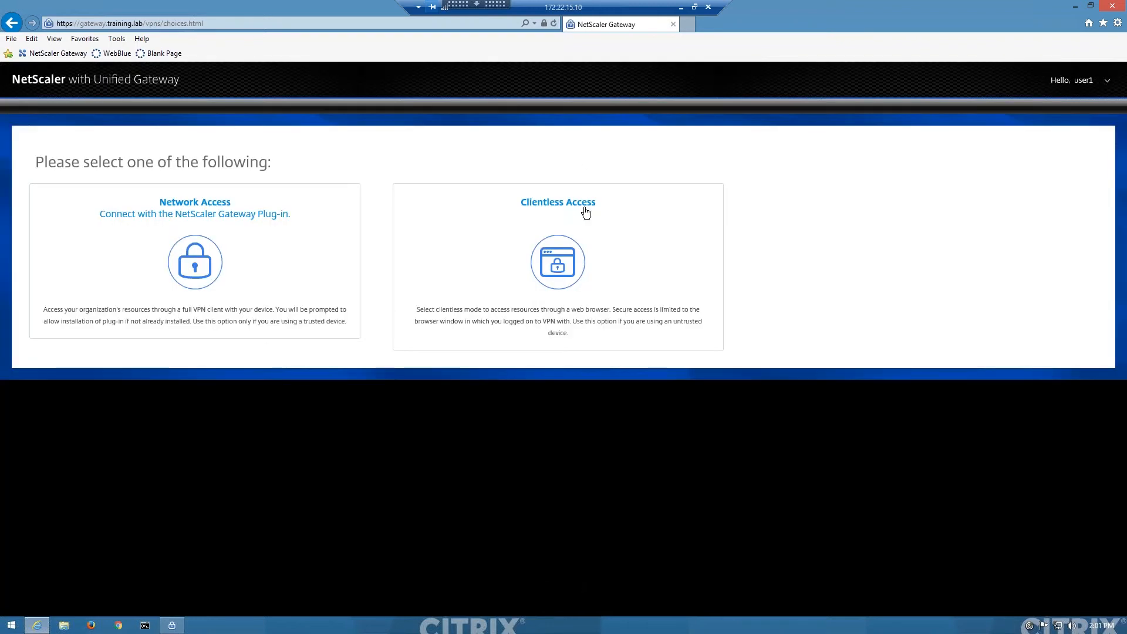
Step: Choose Clientless Access, reopen the OWA web site and examine its rewritten gateway URL
click(591, 216)
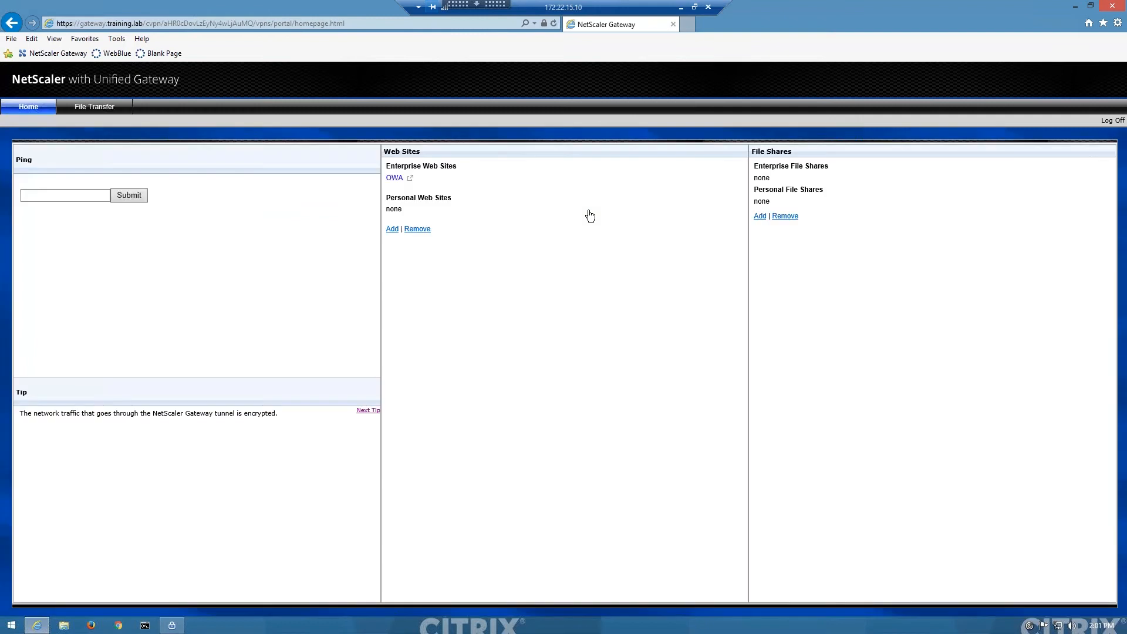
click(392, 179)
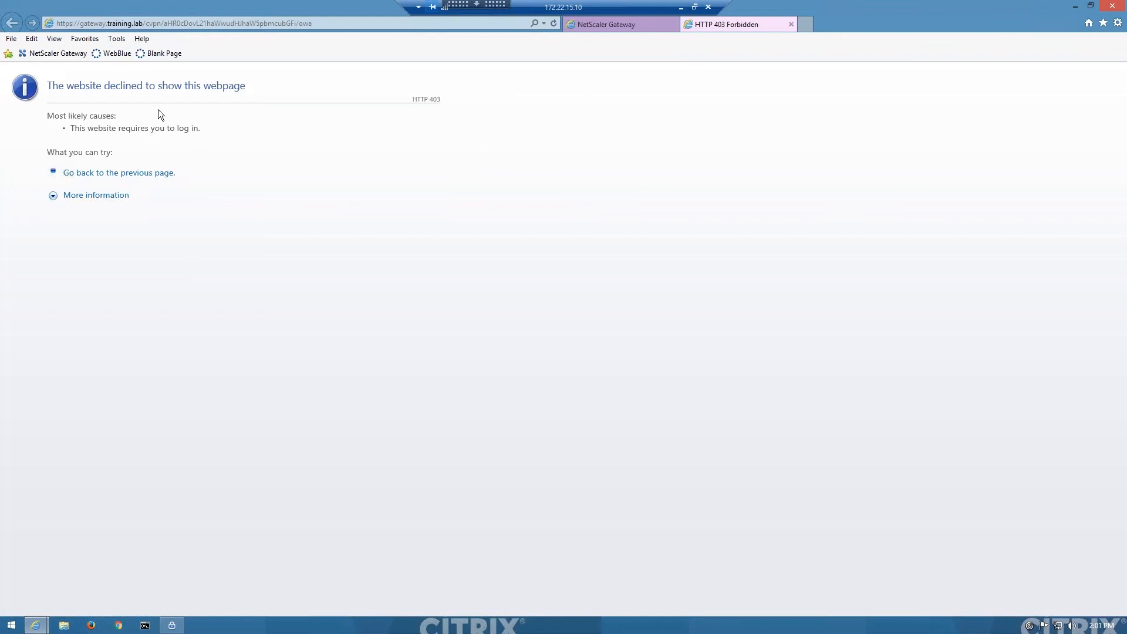
click(153, 23)
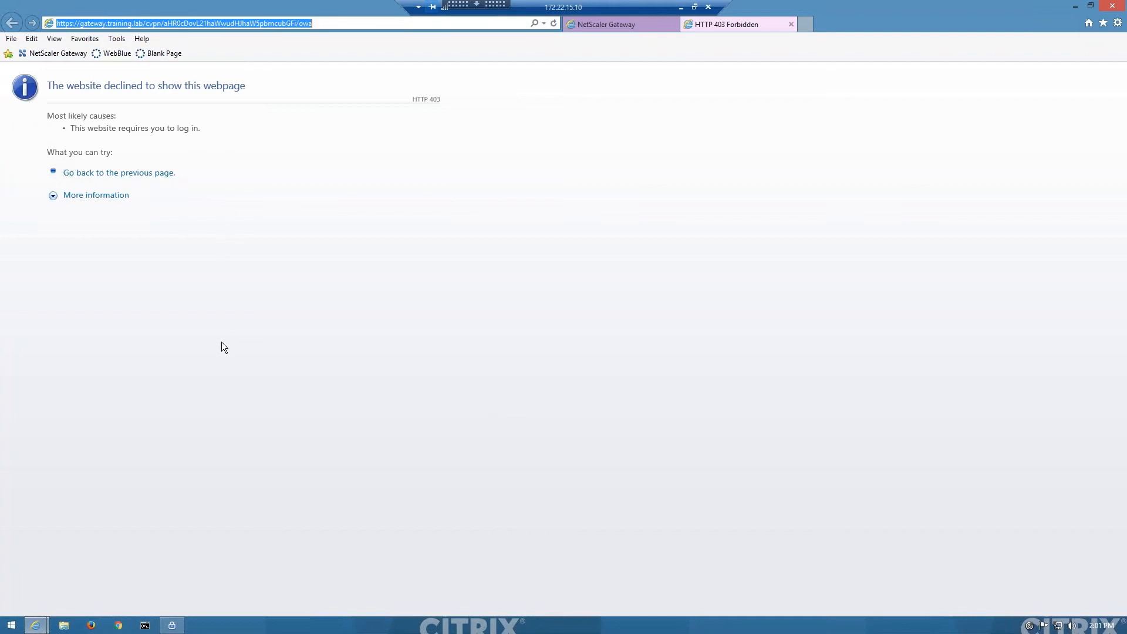
click(186, 23)
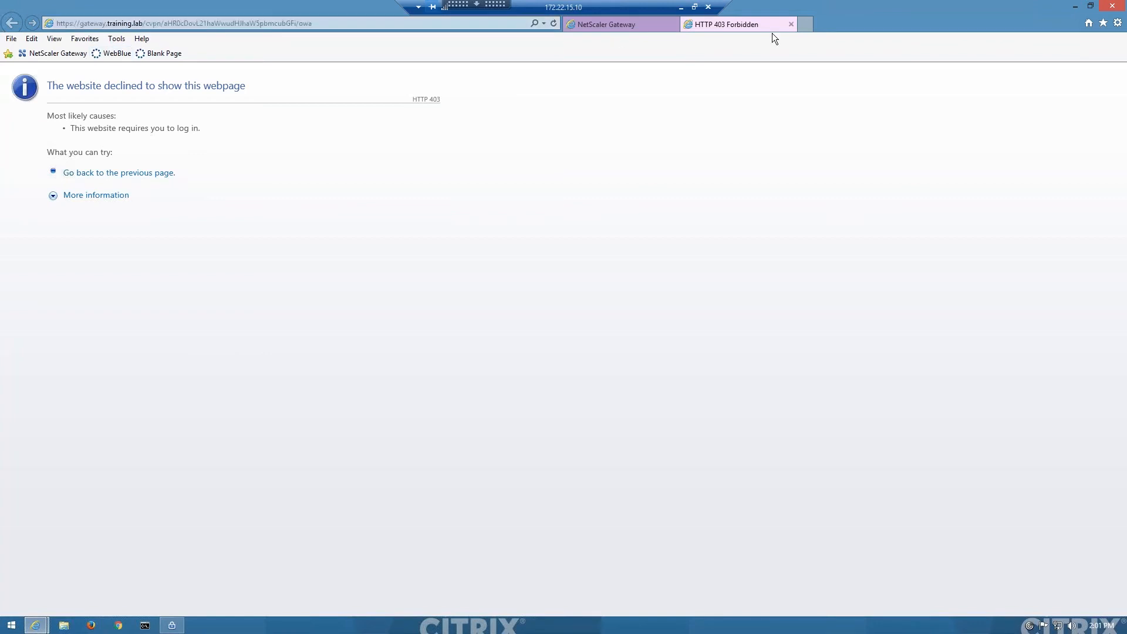
Step: Switch back to the NetScaler management console and display the NetScaler Gateway session policies
click(681, 8)
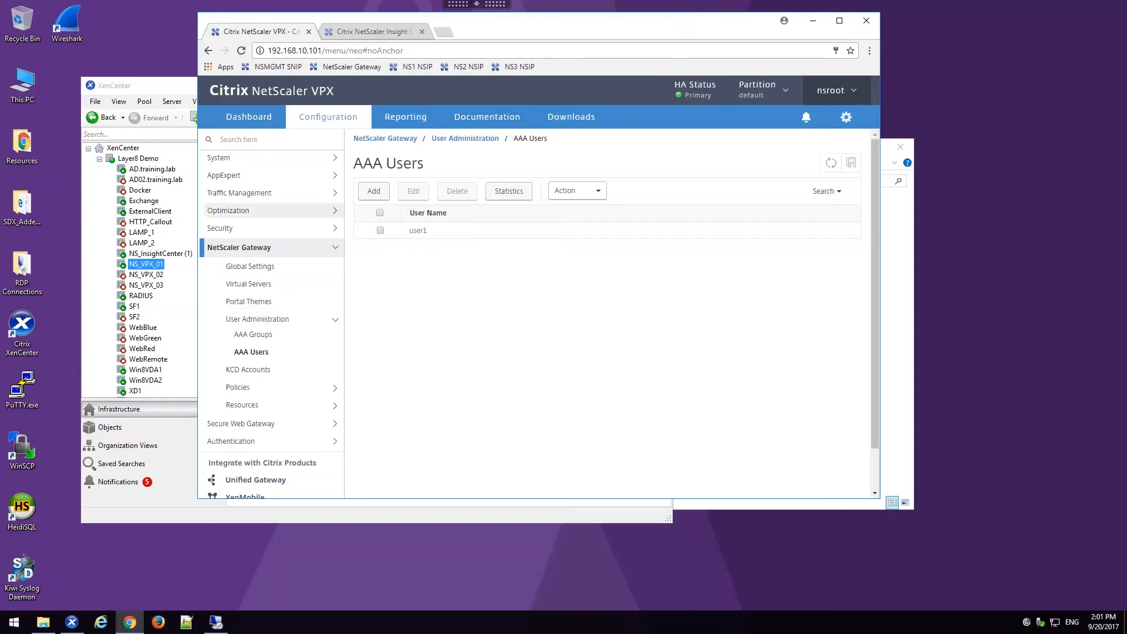
click(264, 388)
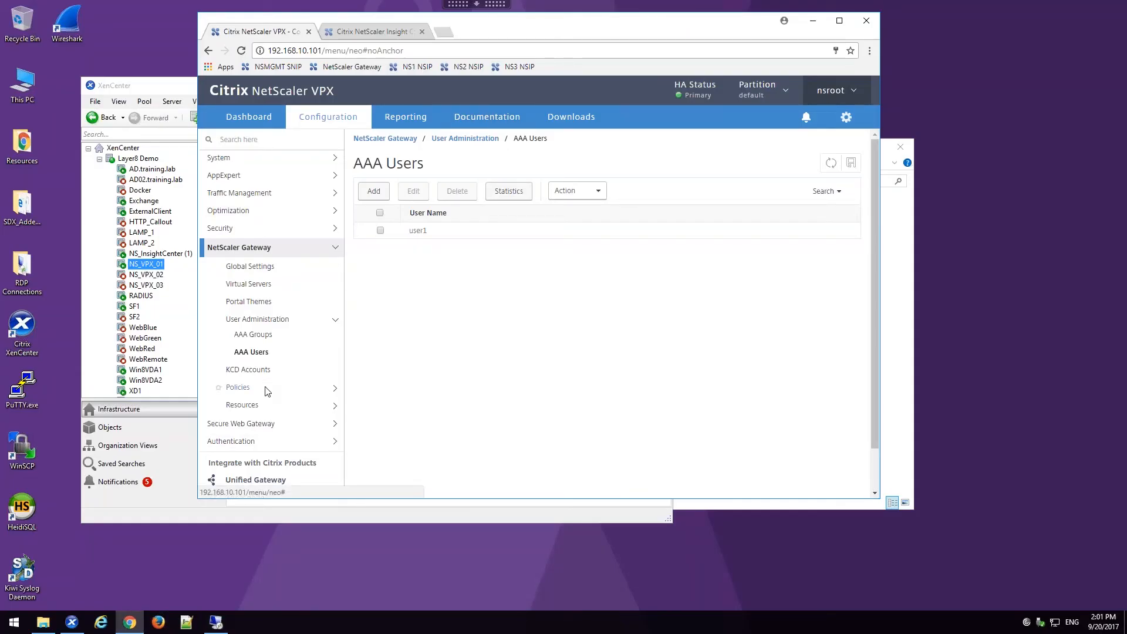
click(267, 424)
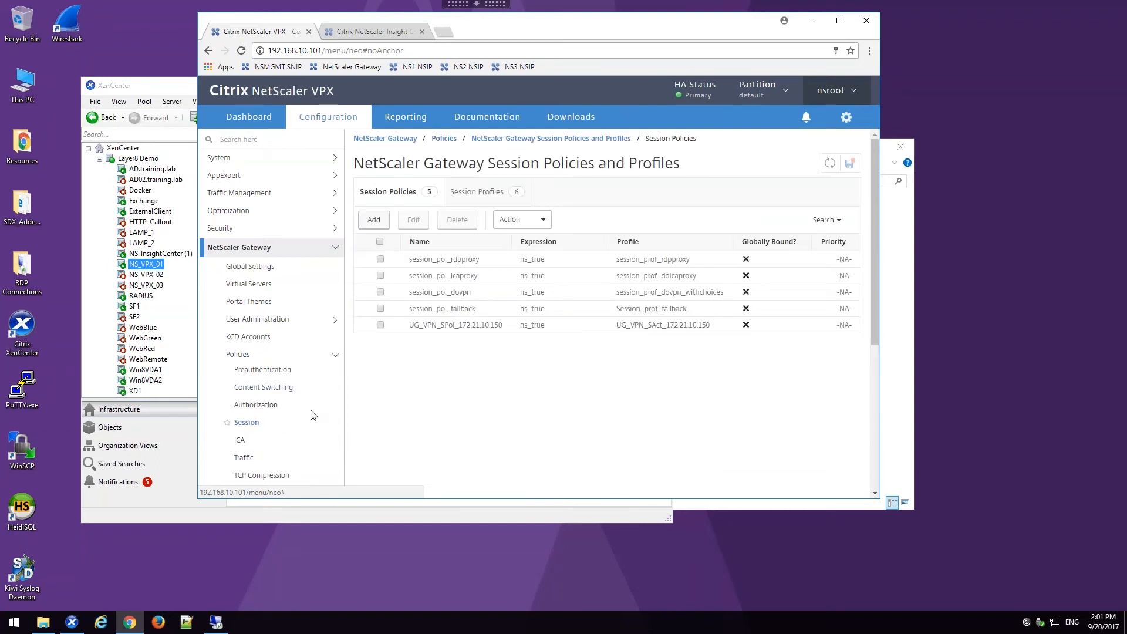
double_click(455, 327)
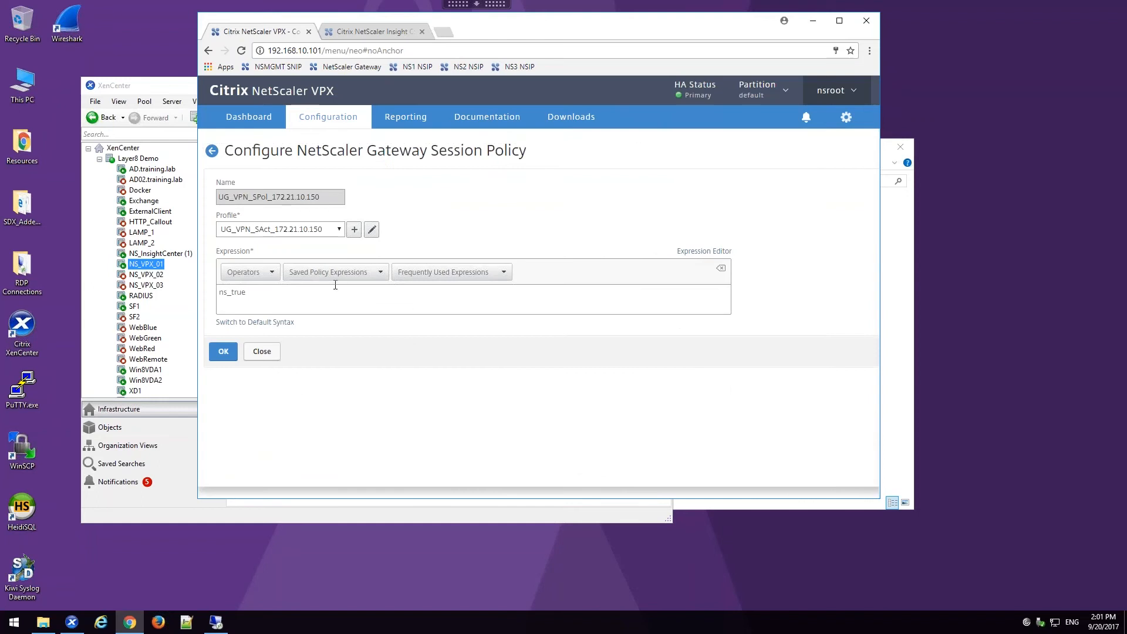
click(358, 229)
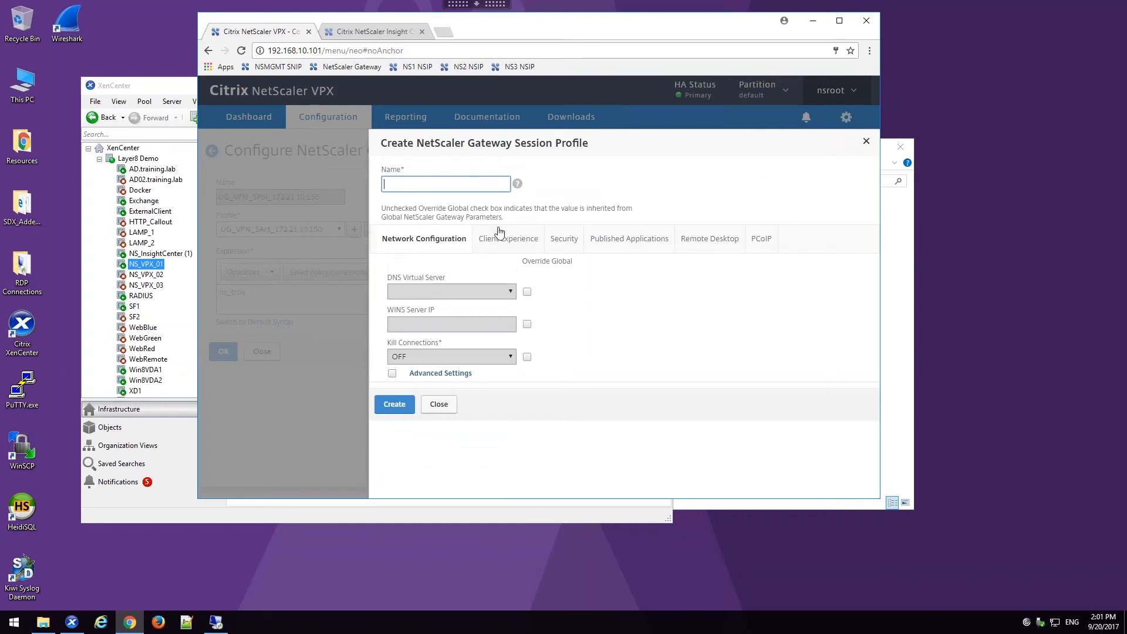
click(500, 238)
scroll(503, 260, down, 5)
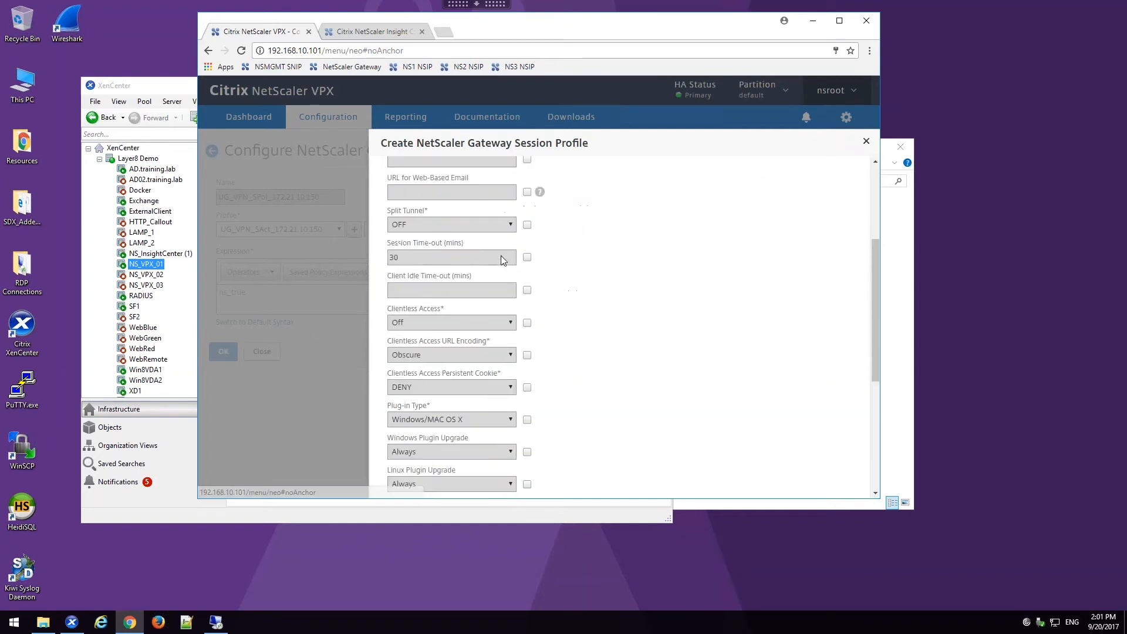
scroll(503, 261, down, 4)
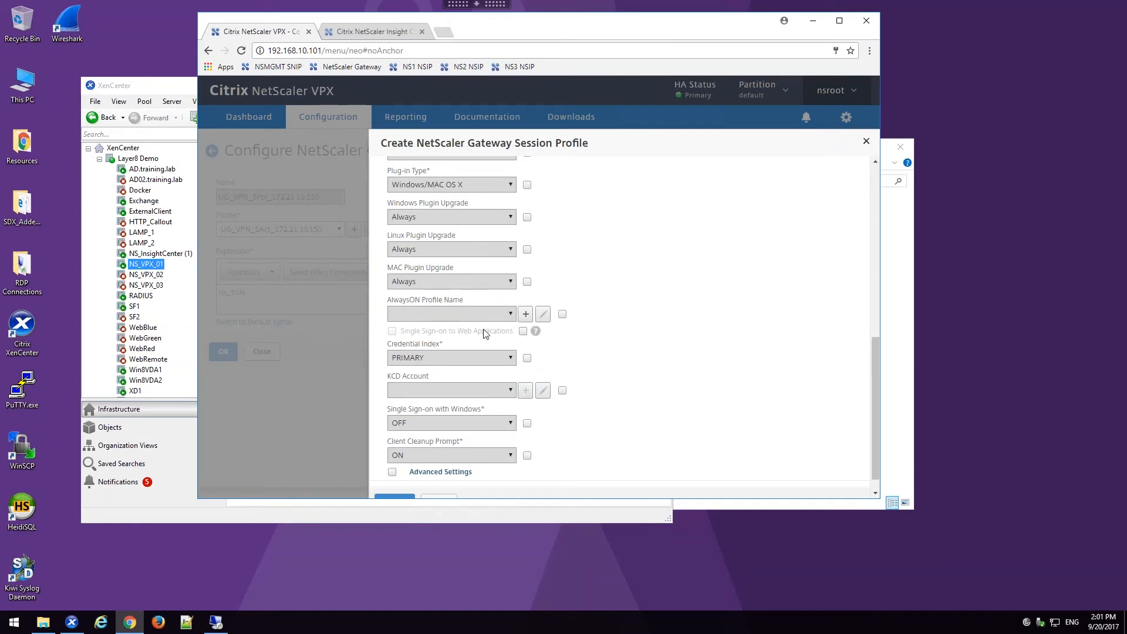
click(522, 332)
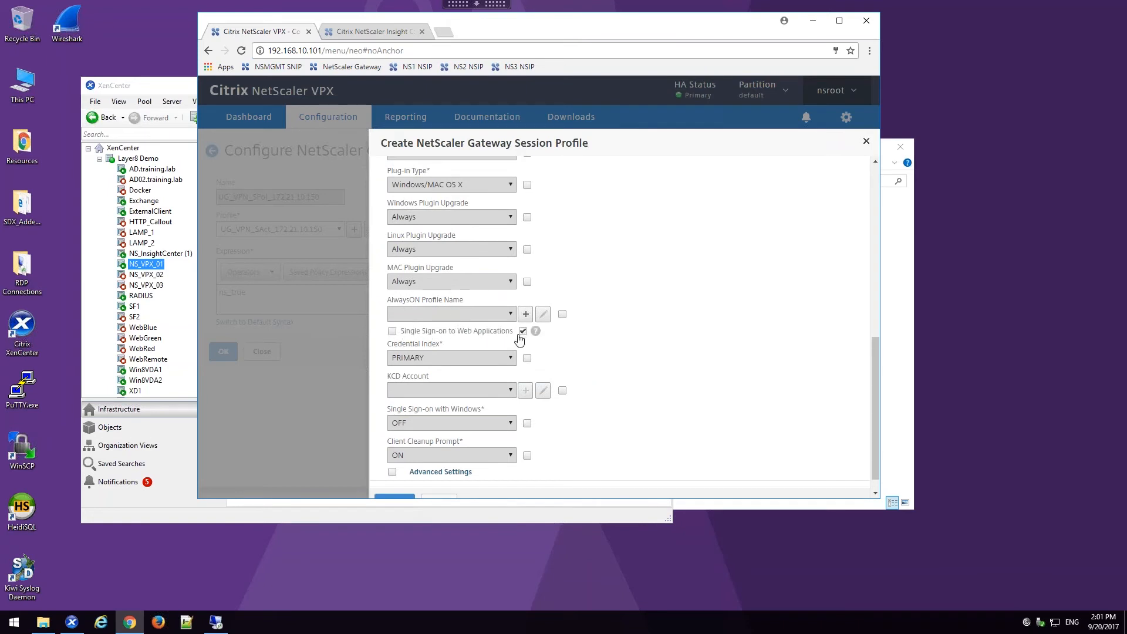
click(393, 333)
scroll(429, 382, down, 1)
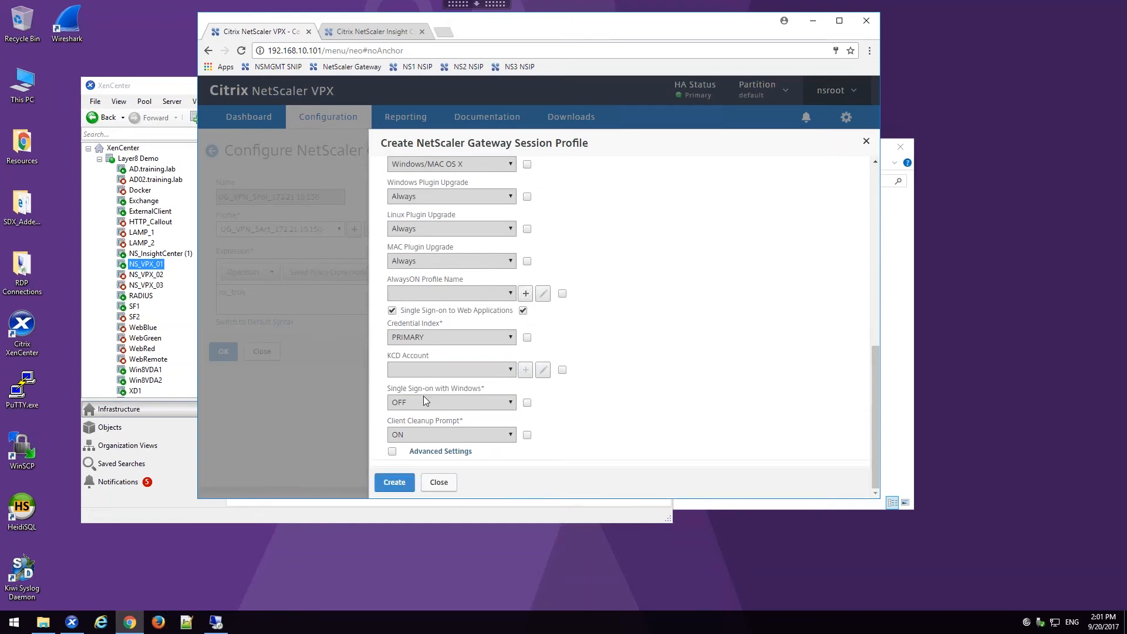
click(394, 484)
scroll(539, 370, up, 4)
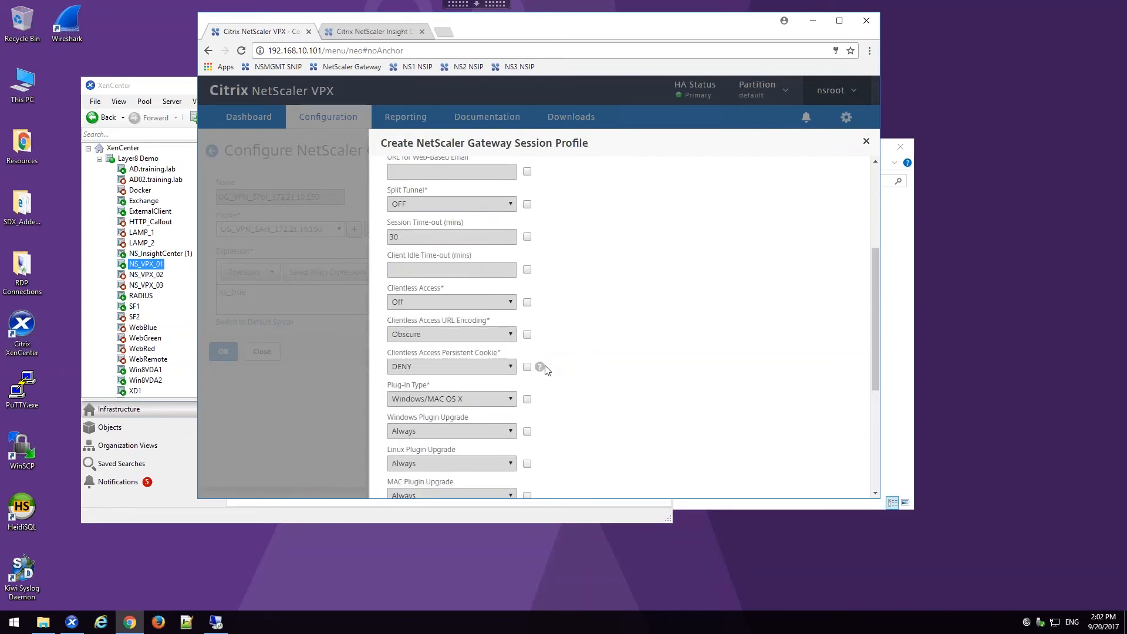
scroll(536, 365, down, 4)
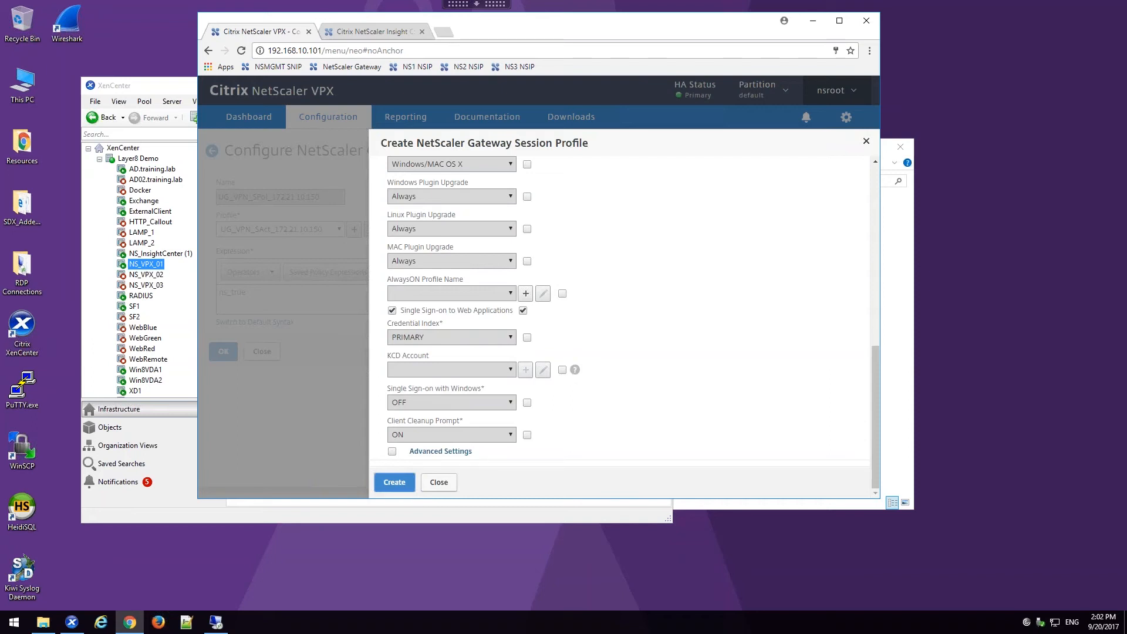
click(449, 485)
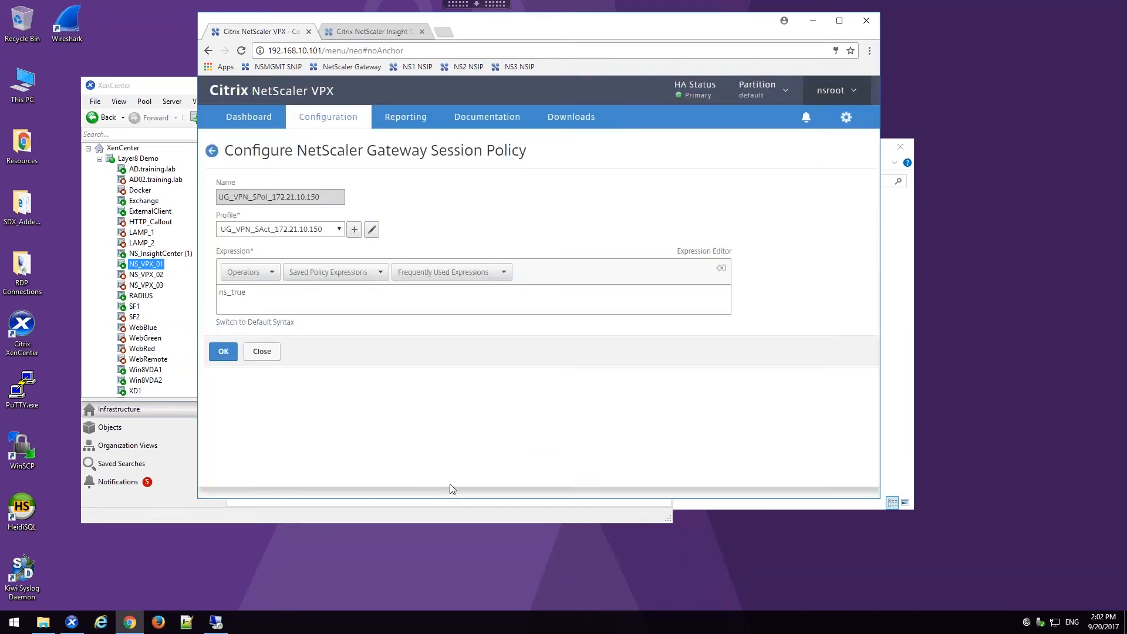
click(263, 352)
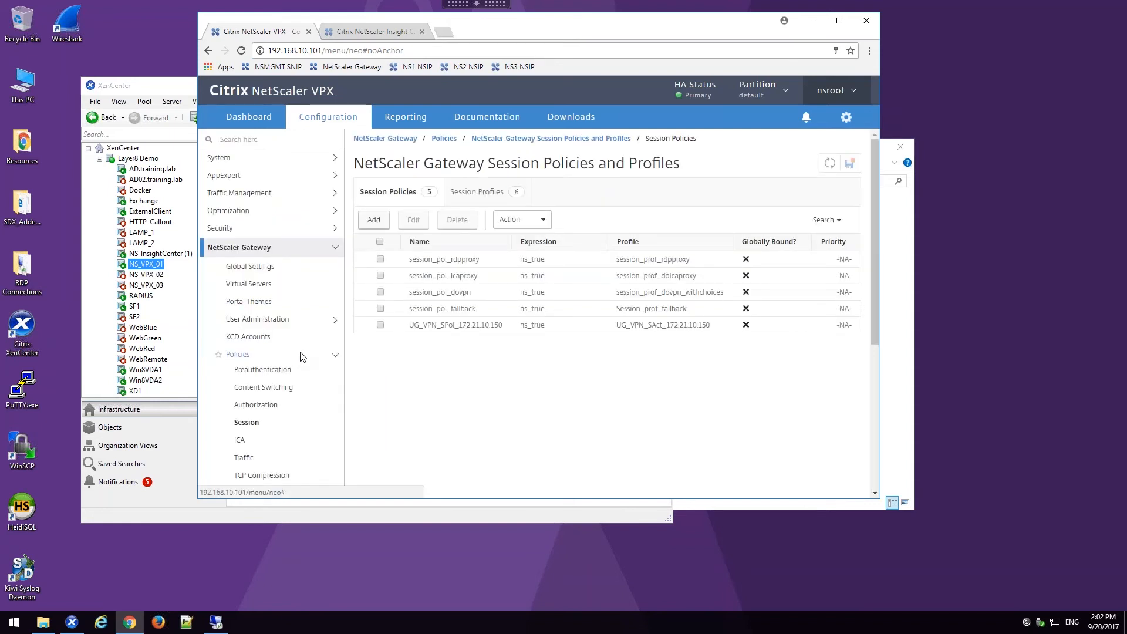
Step: Examine the IP and port settings of the RDP server profile rdpserver_prof_gateway, then close it without changes
click(460, 196)
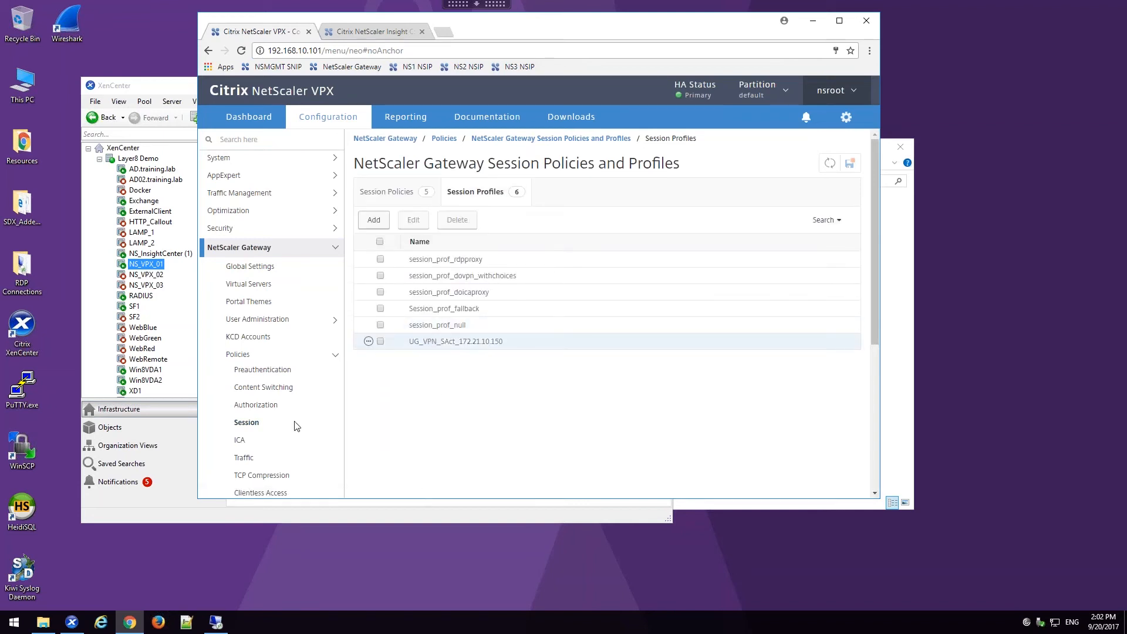
scroll(273, 446, down, 2)
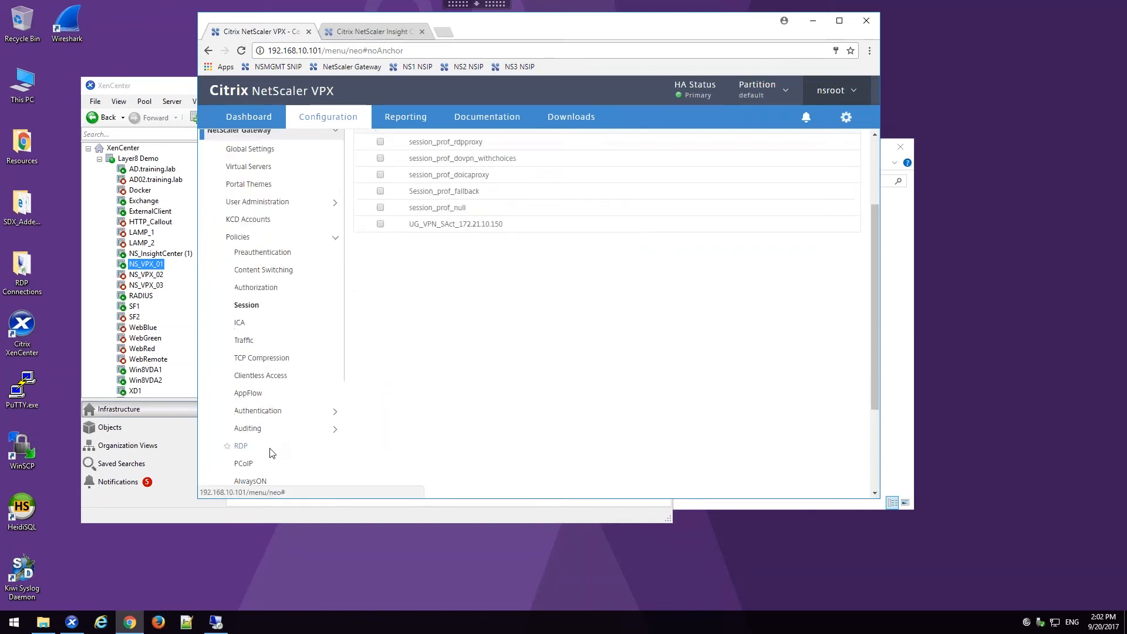
click(247, 446)
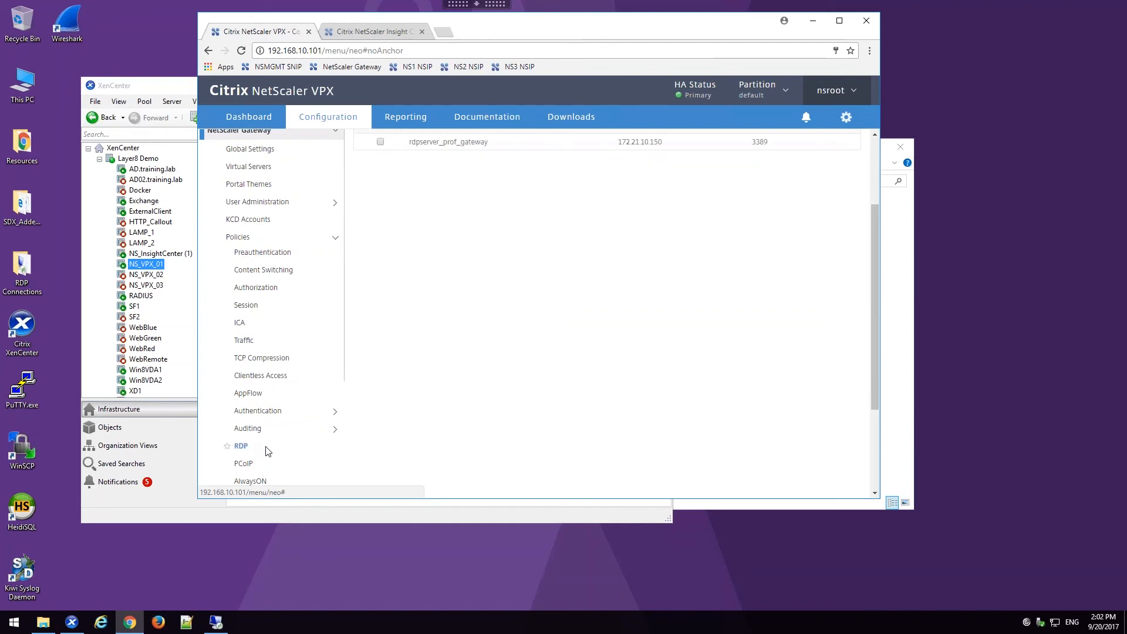
scroll(411, 343, up, 2)
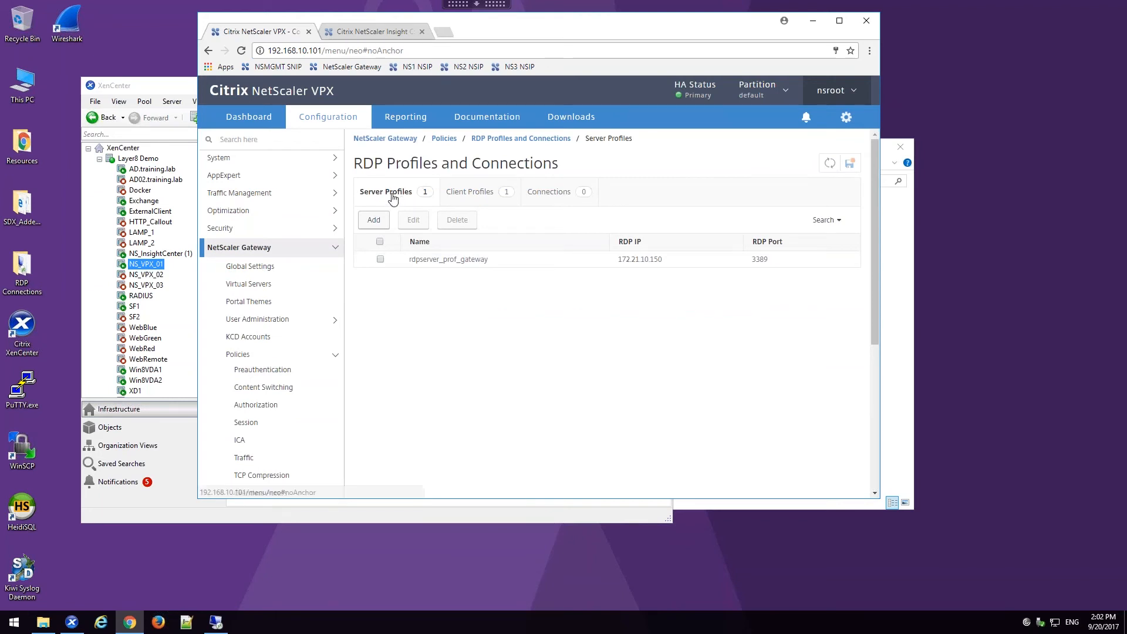
double_click(419, 261)
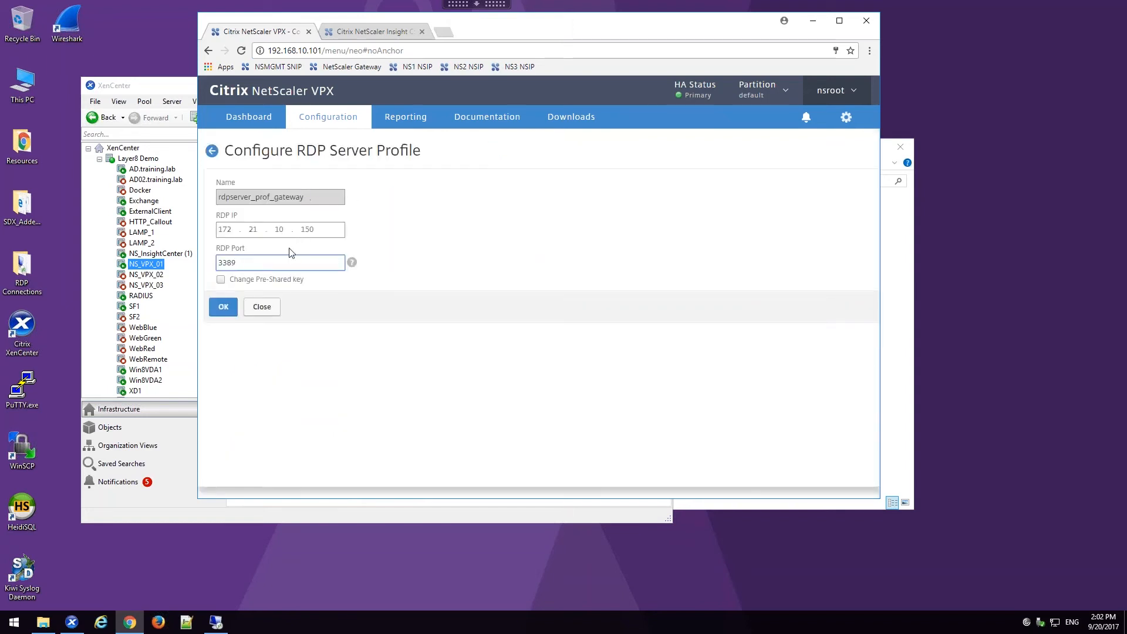
click(263, 307)
Step: Examine the RDP file name and RDP host in the client profile rdpclient_prof_gateway and close it without changes
click(469, 193)
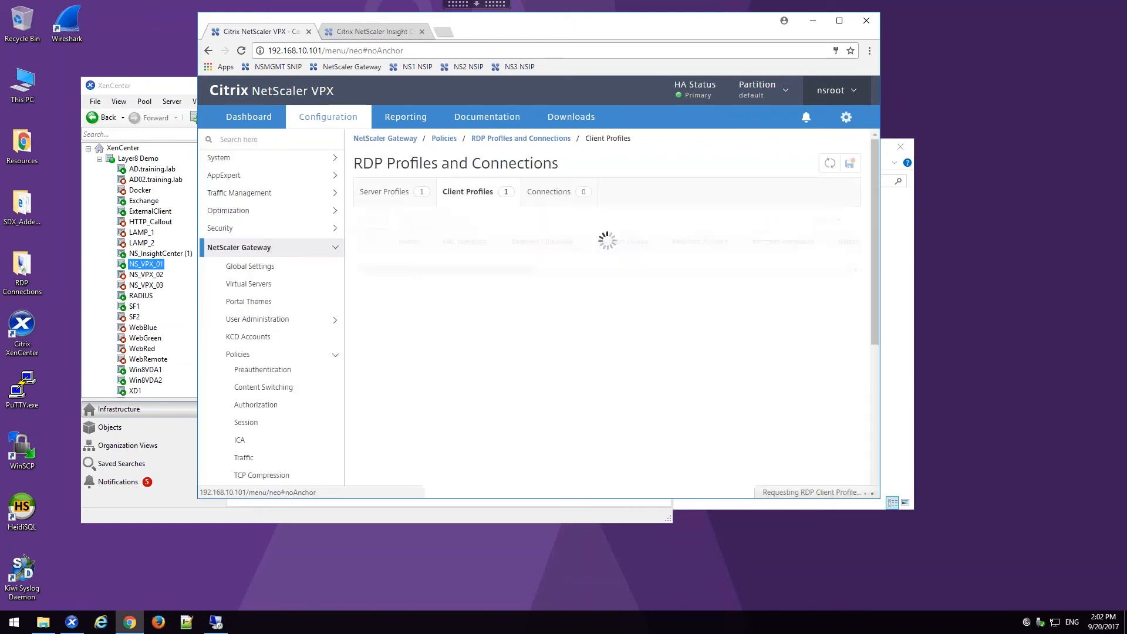
double_click(420, 260)
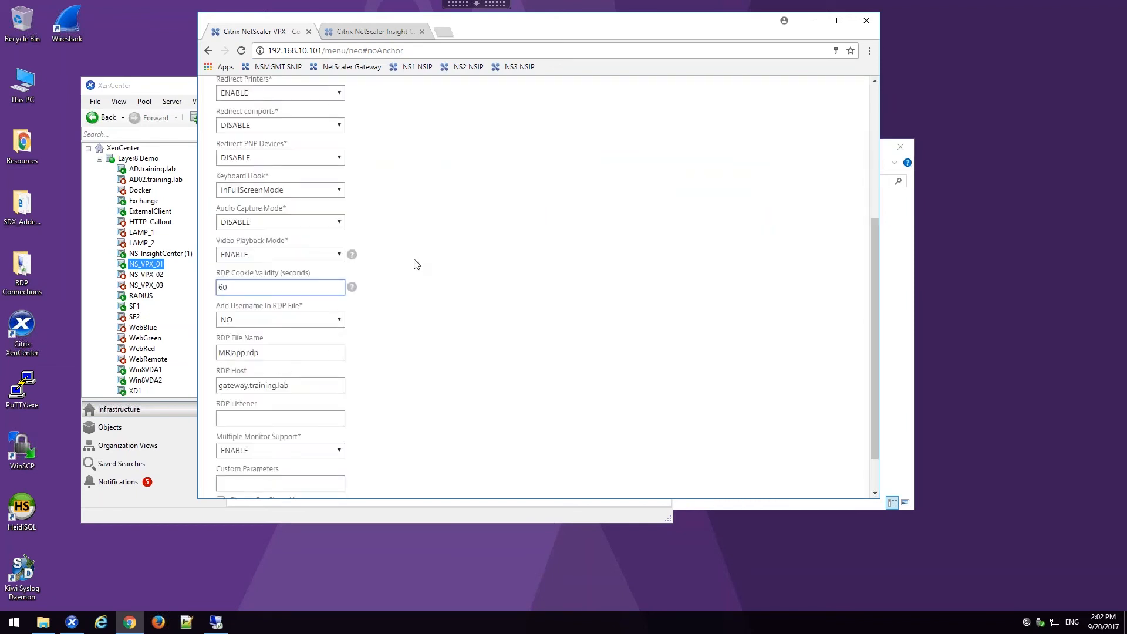
triple_click(263, 351)
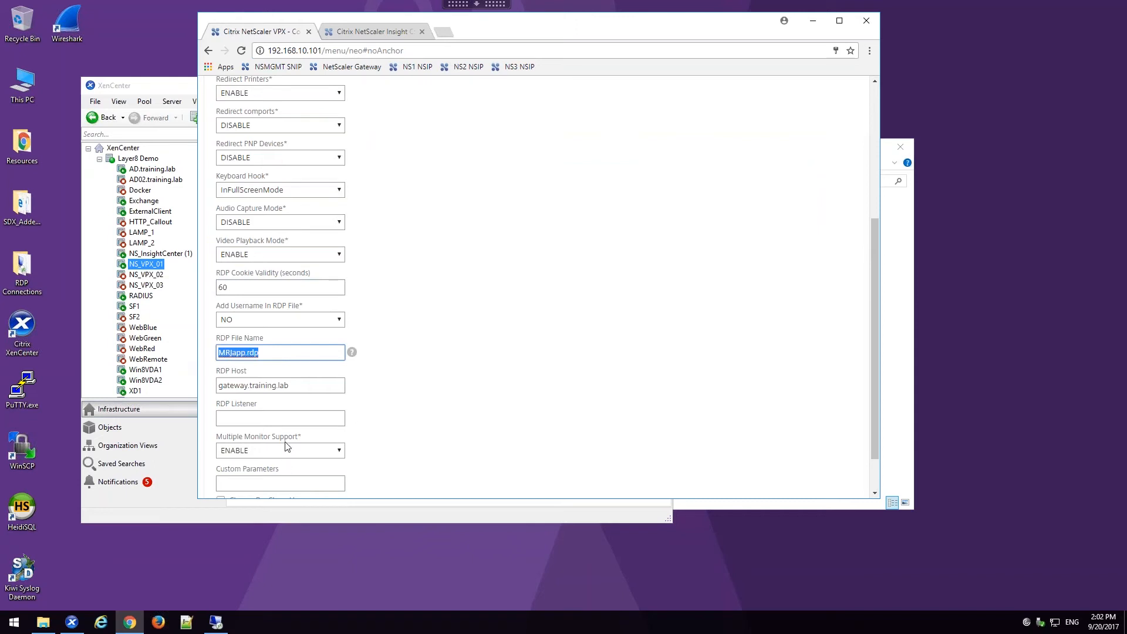
scroll(285, 411, down, 1)
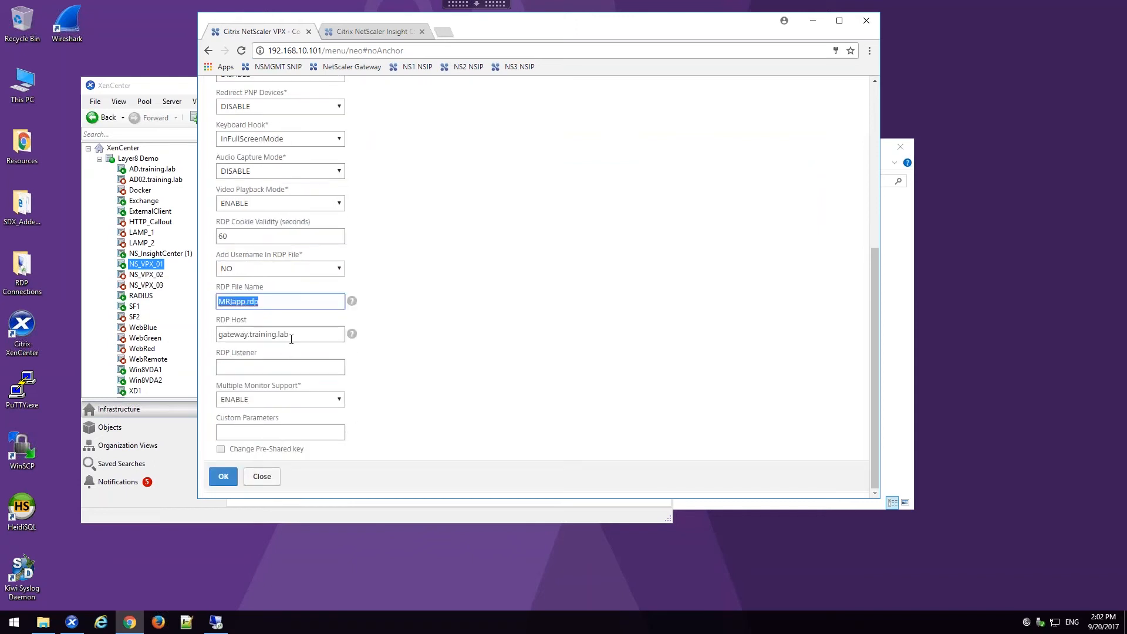
triple_click(287, 334)
click(262, 476)
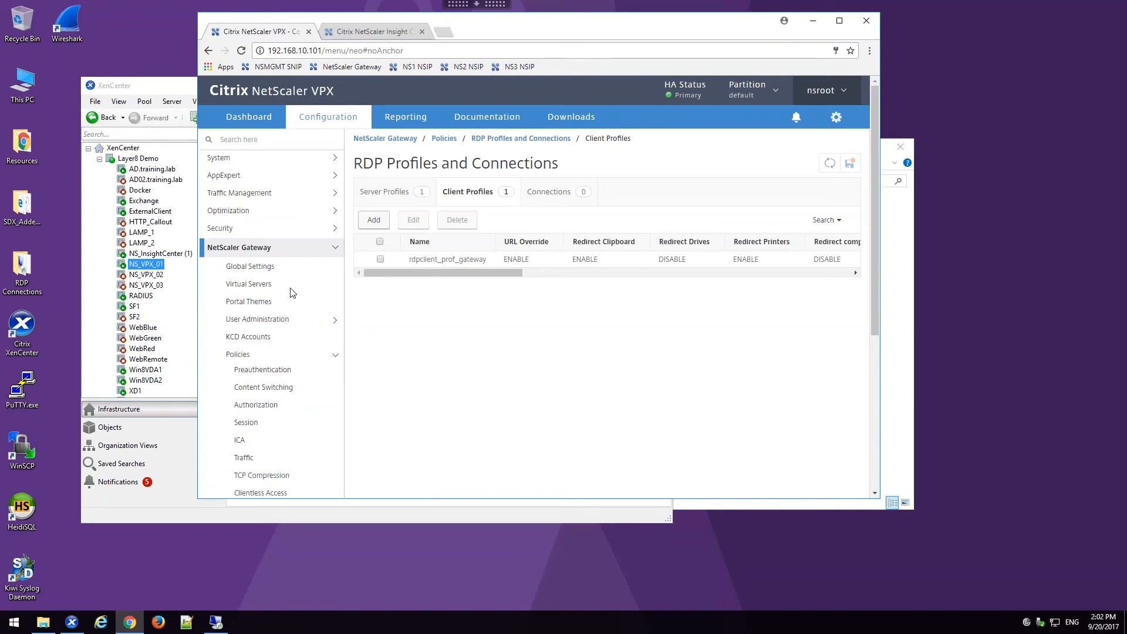
Step: Examine the RDP client profile assigned in the session_prof_rdpproxy session profile and confirm its settings
click(266, 424)
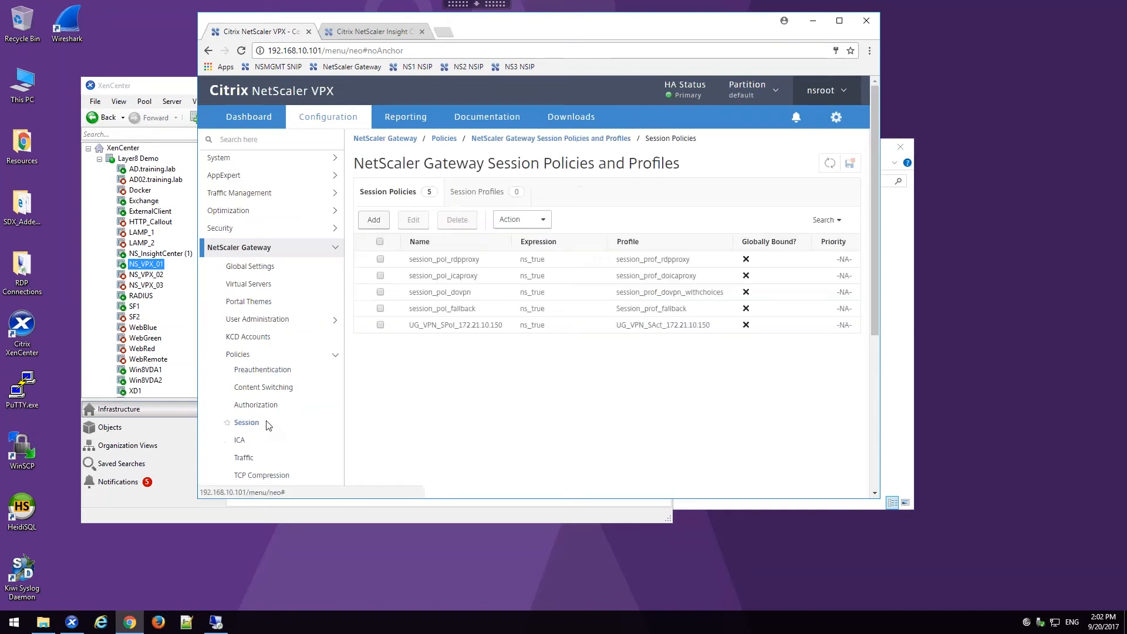
click(461, 201)
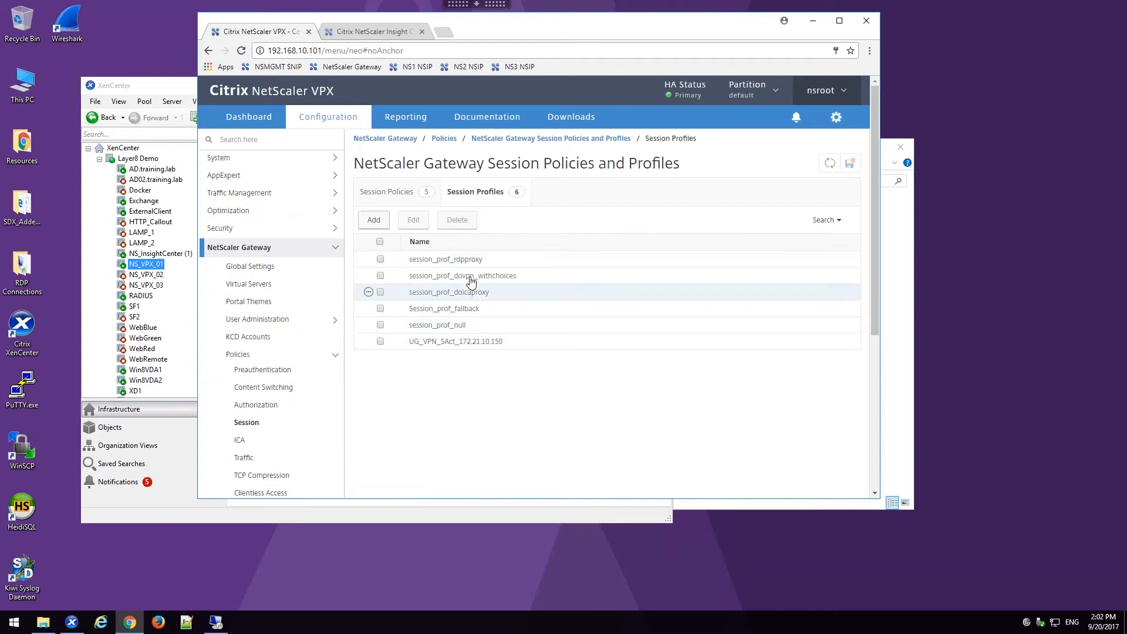
click(471, 260)
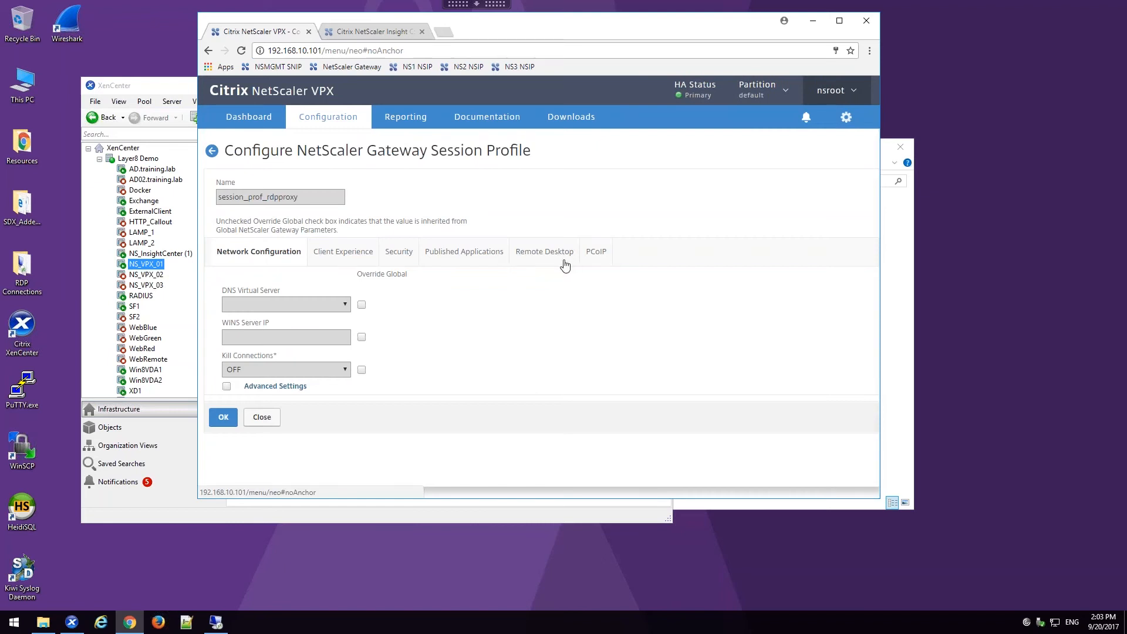
click(486, 260)
click(544, 255)
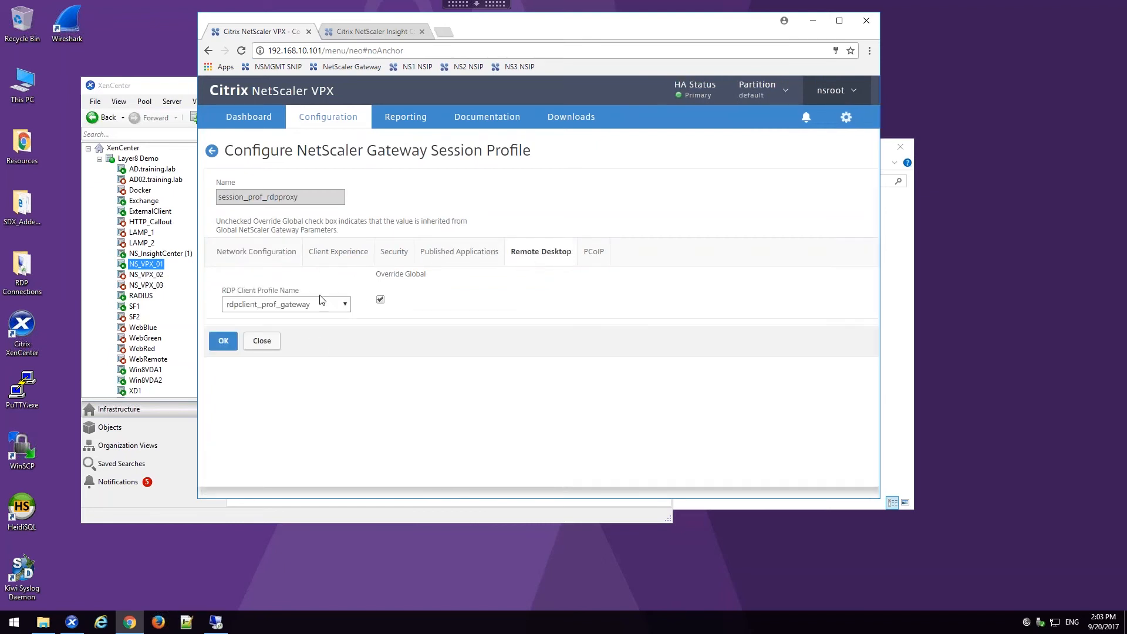
click(231, 348)
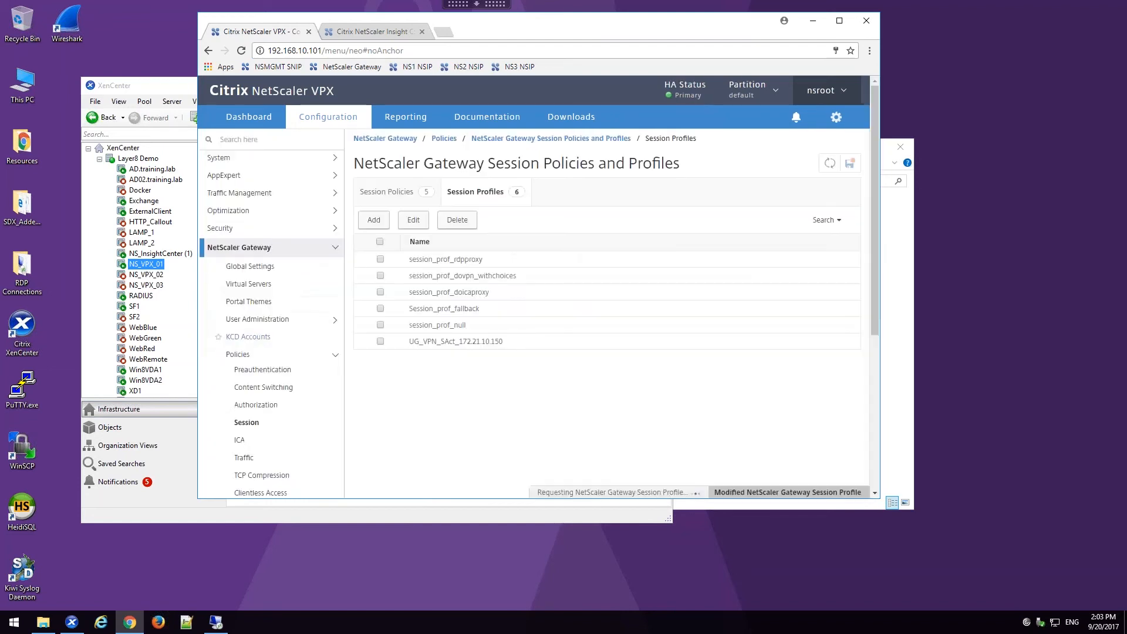
Step: Set the RDP server profile of the UG_VPN_ugw_gateway virtual server to rdpserver_prof_gateway and confirm the basic settings
click(265, 284)
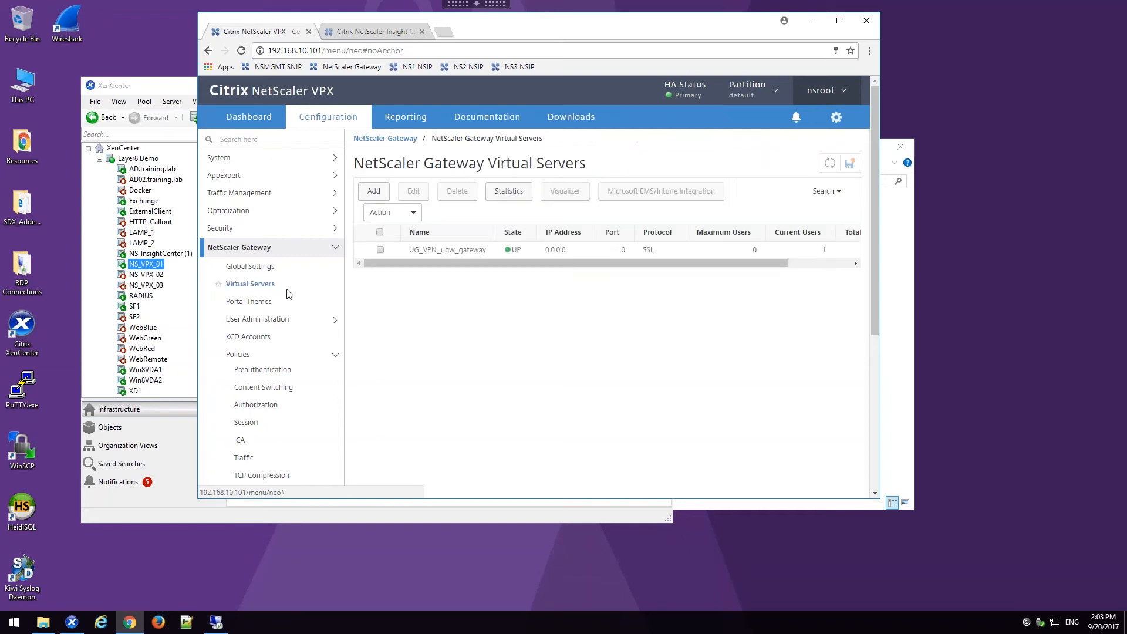
double_click(460, 251)
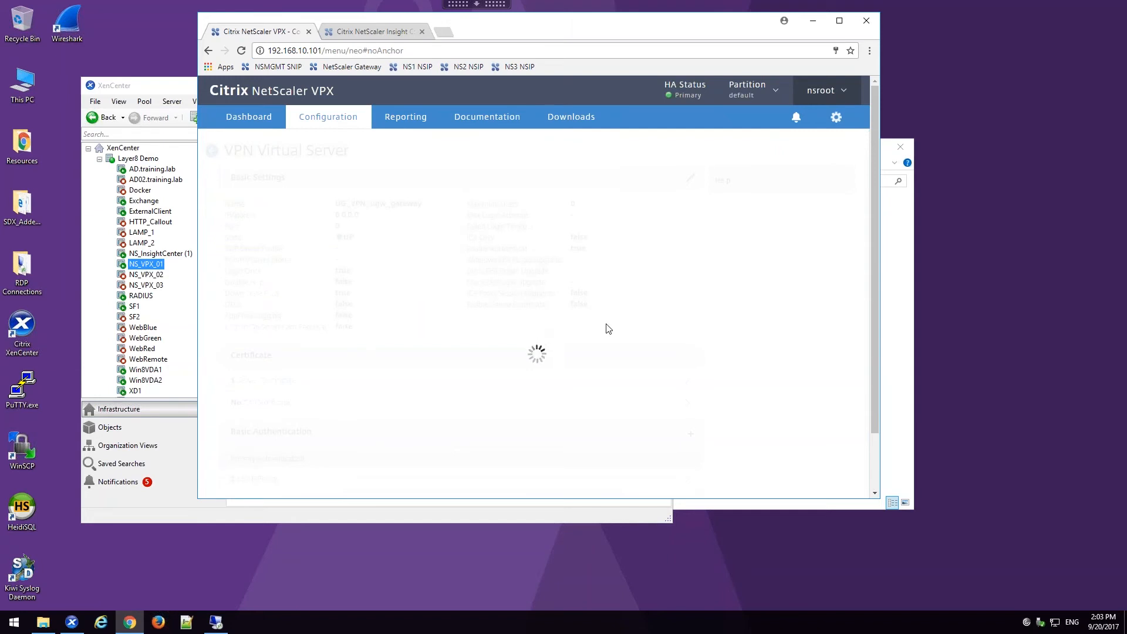
click(692, 178)
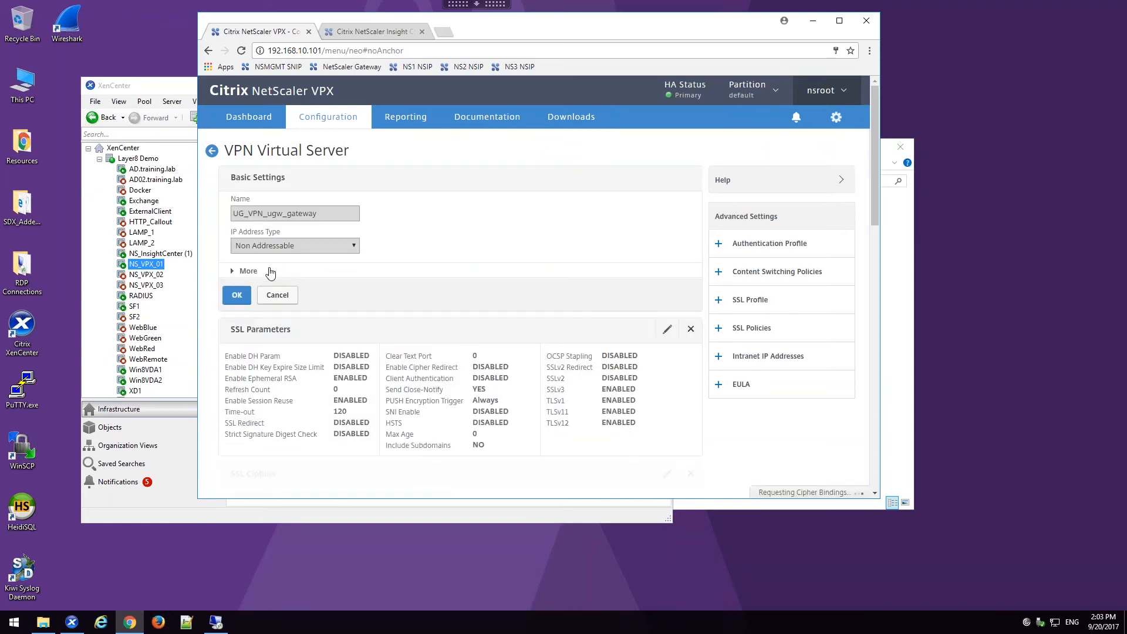
click(250, 271)
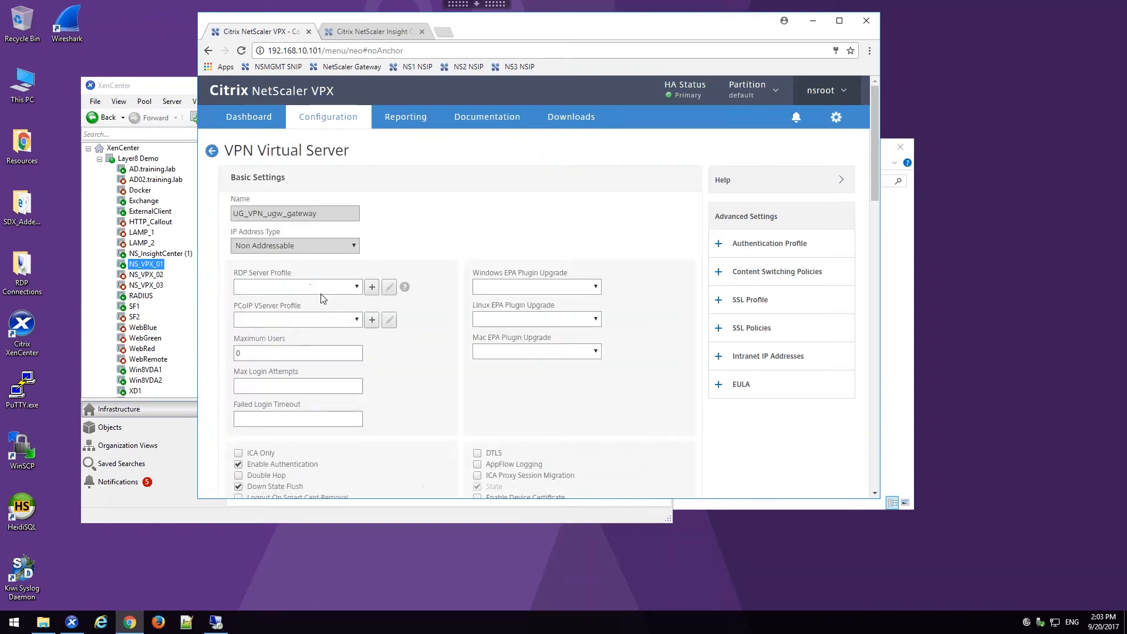
click(325, 288)
click(311, 310)
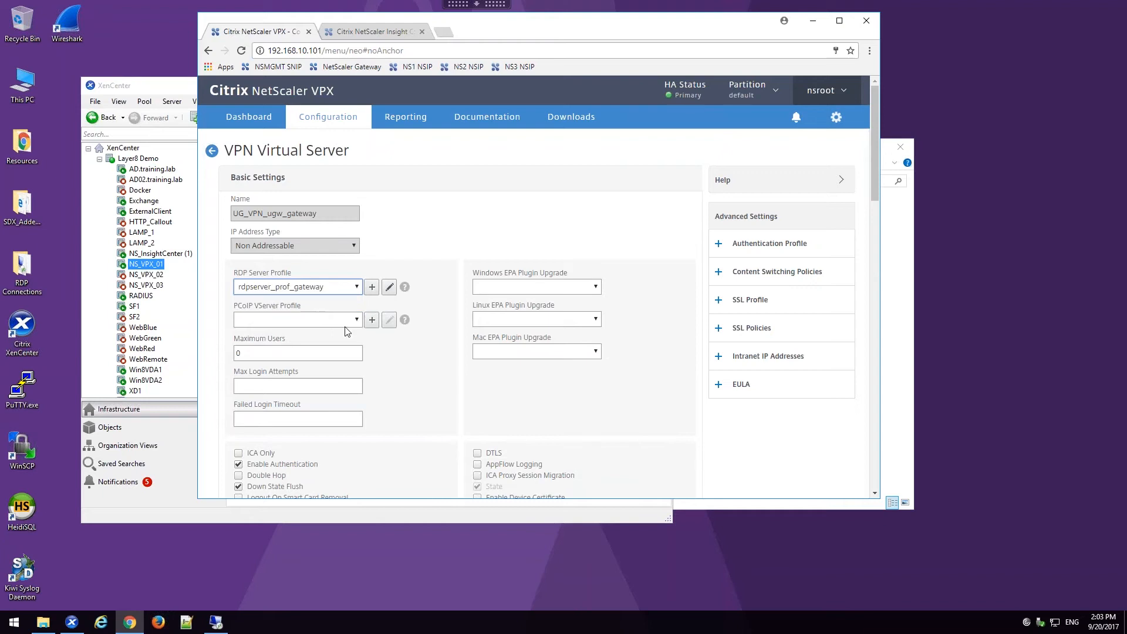
scroll(347, 333, down, 3)
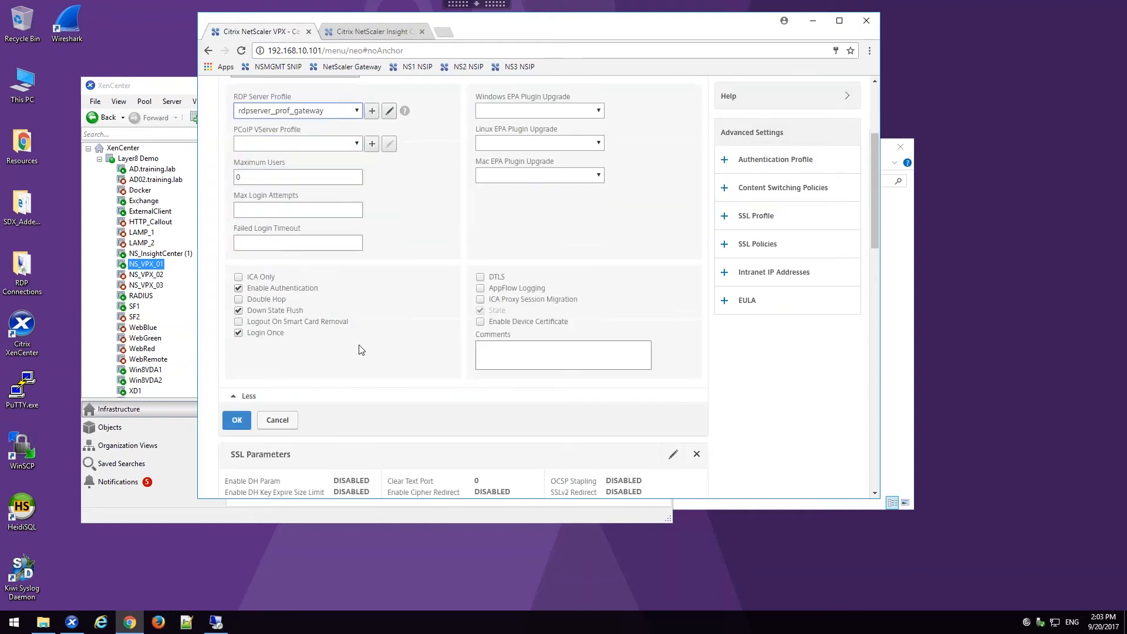
click(238, 420)
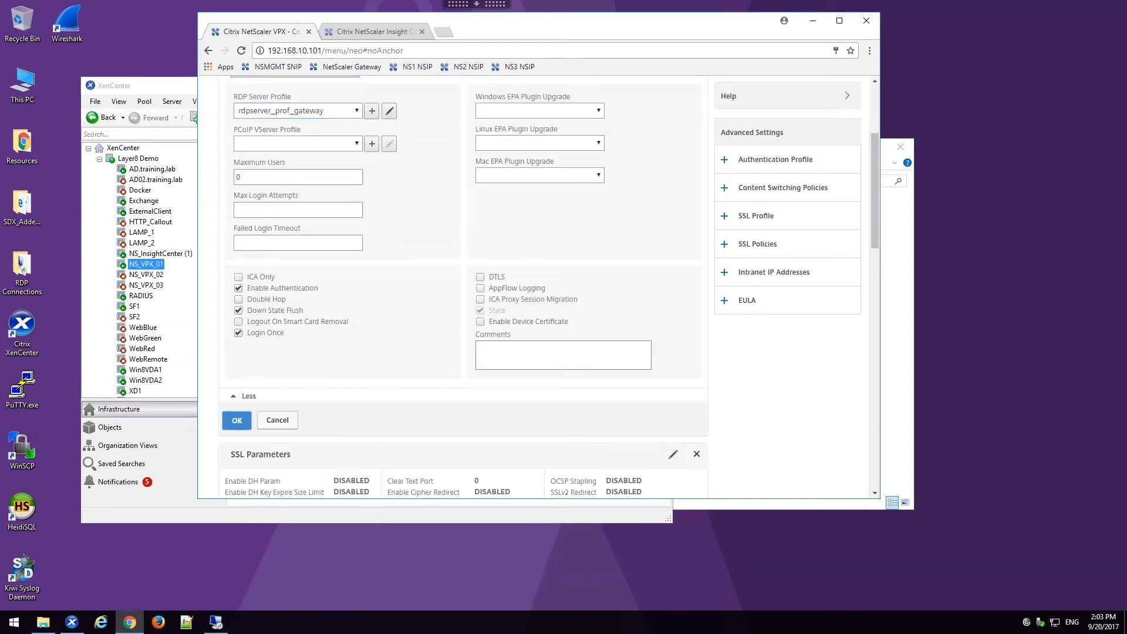
Step: Accept the existing certificate and authentication settings and finish editing the UG_VPN_ugw_gateway virtual server
click(247, 432)
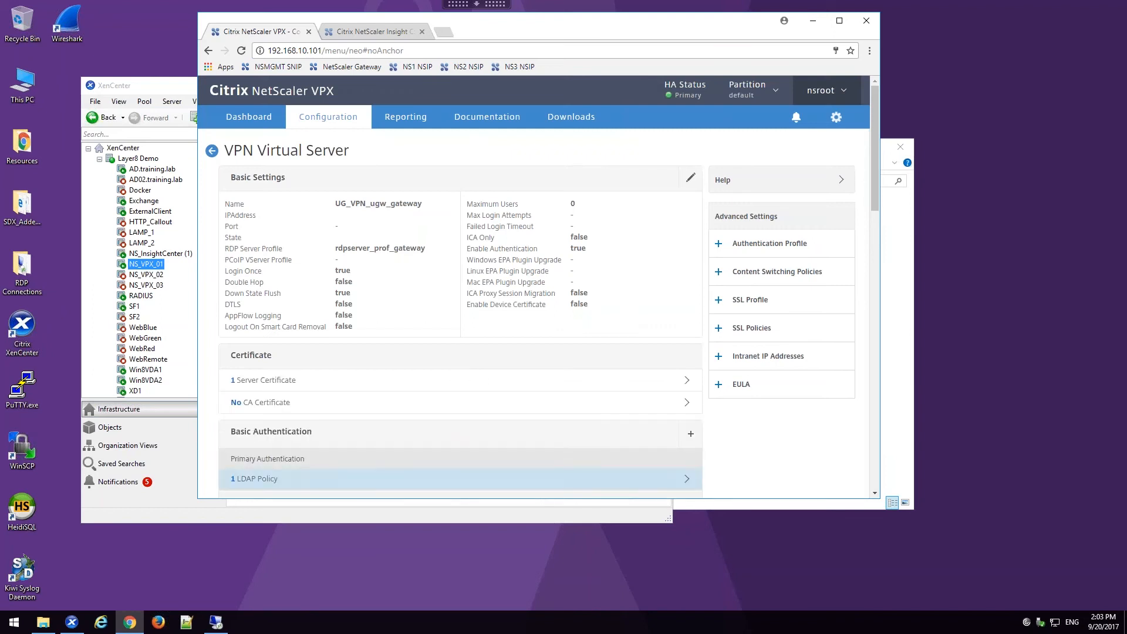
scroll(260, 388, down, 3)
click(247, 331)
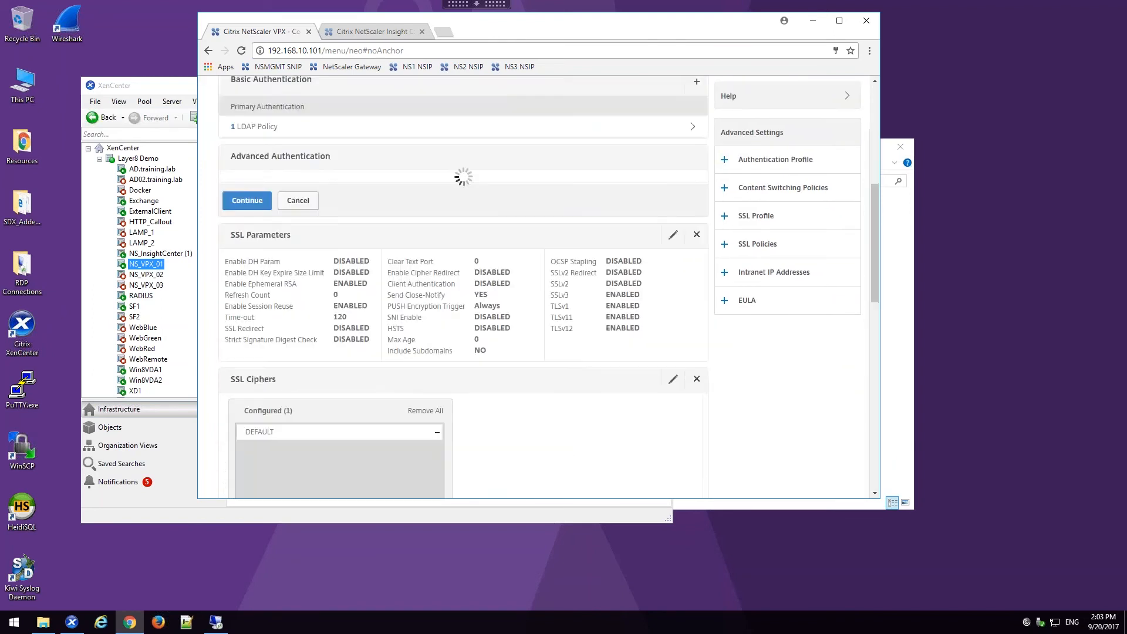
click(248, 150)
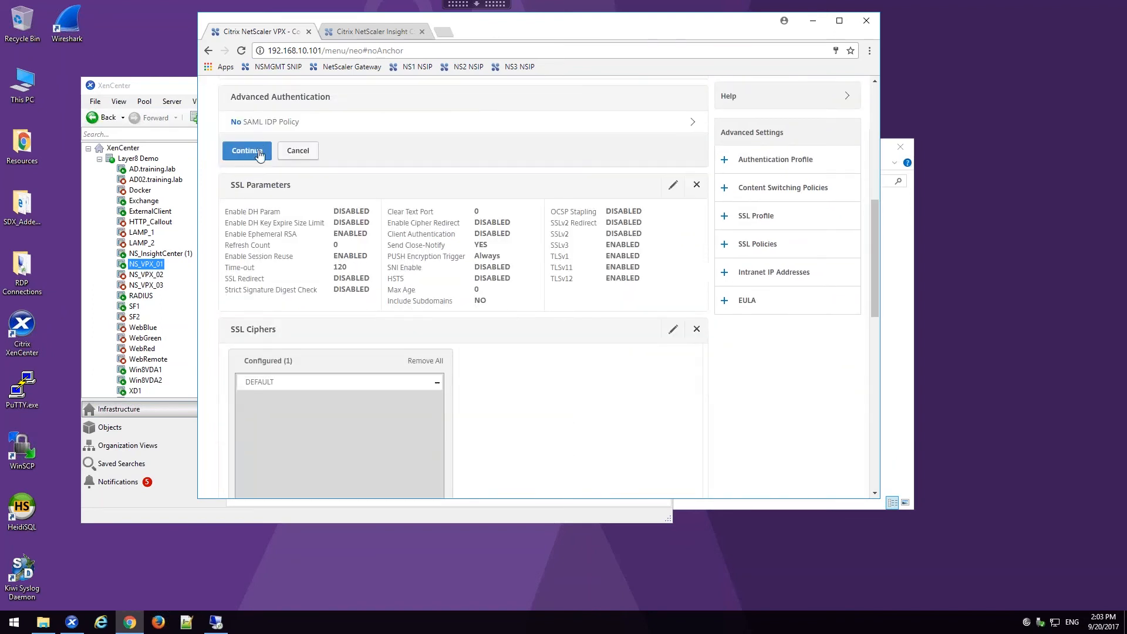
scroll(464, 288, down, 4)
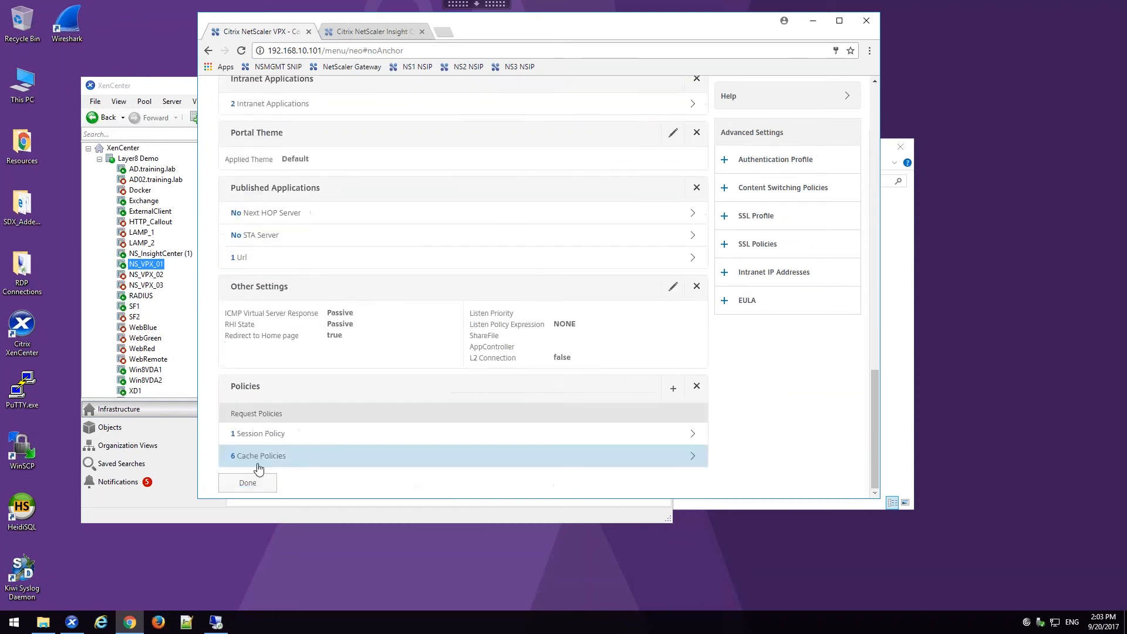
click(258, 481)
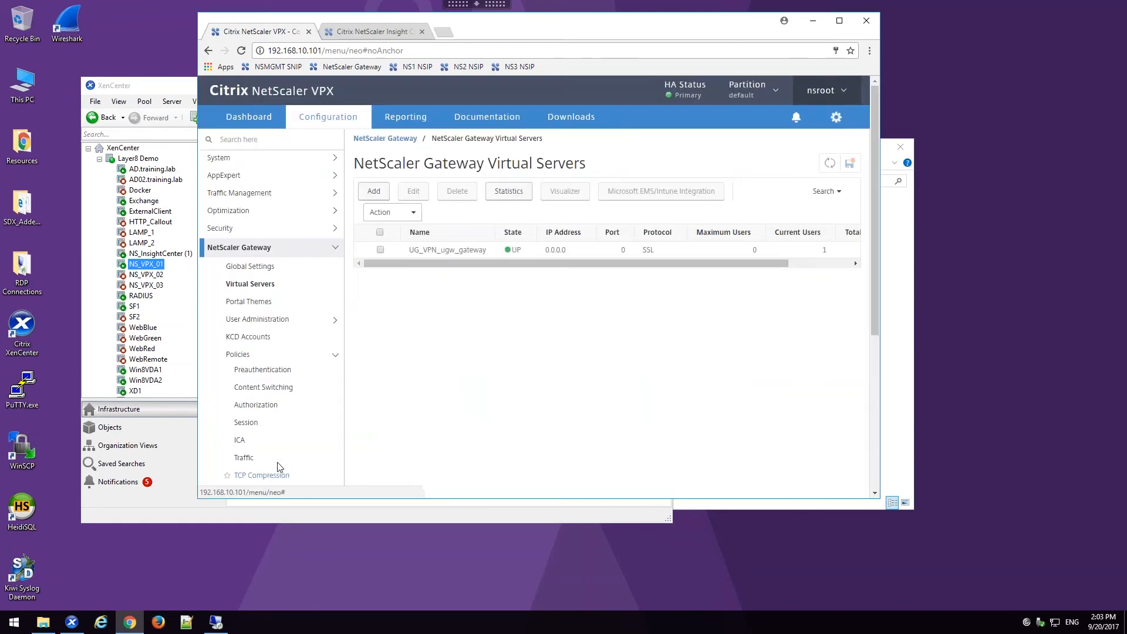
Step: Start a new NetScaler Gateway bookmark under Resources with RDP-AD as both its name and its display text
scroll(272, 417, down, 2)
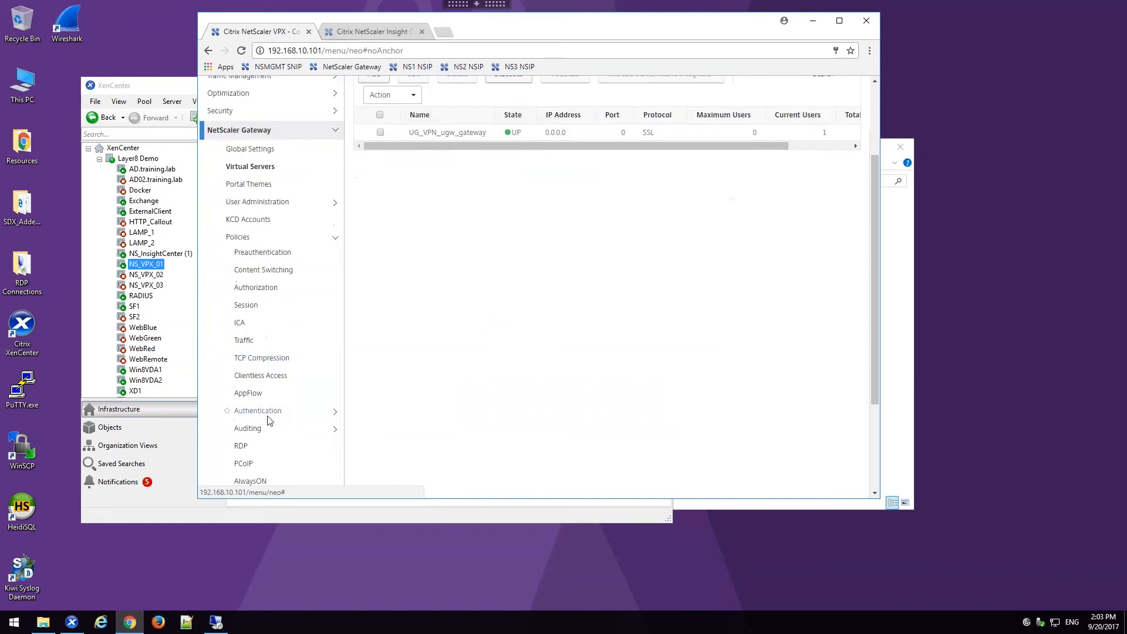
scroll(271, 437, down, 1)
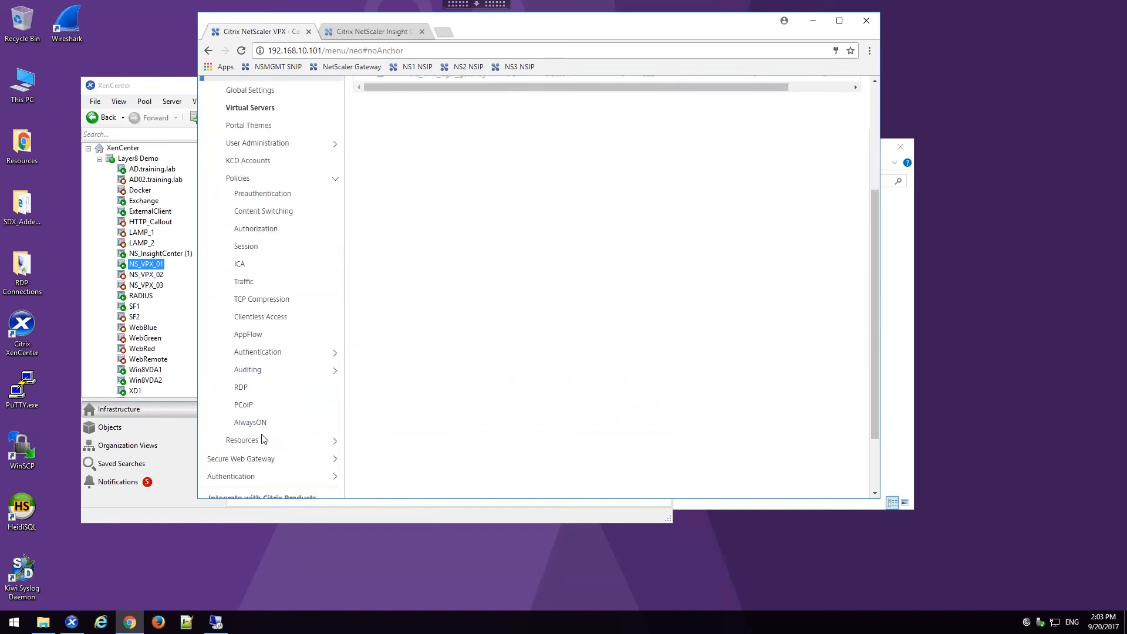
click(259, 441)
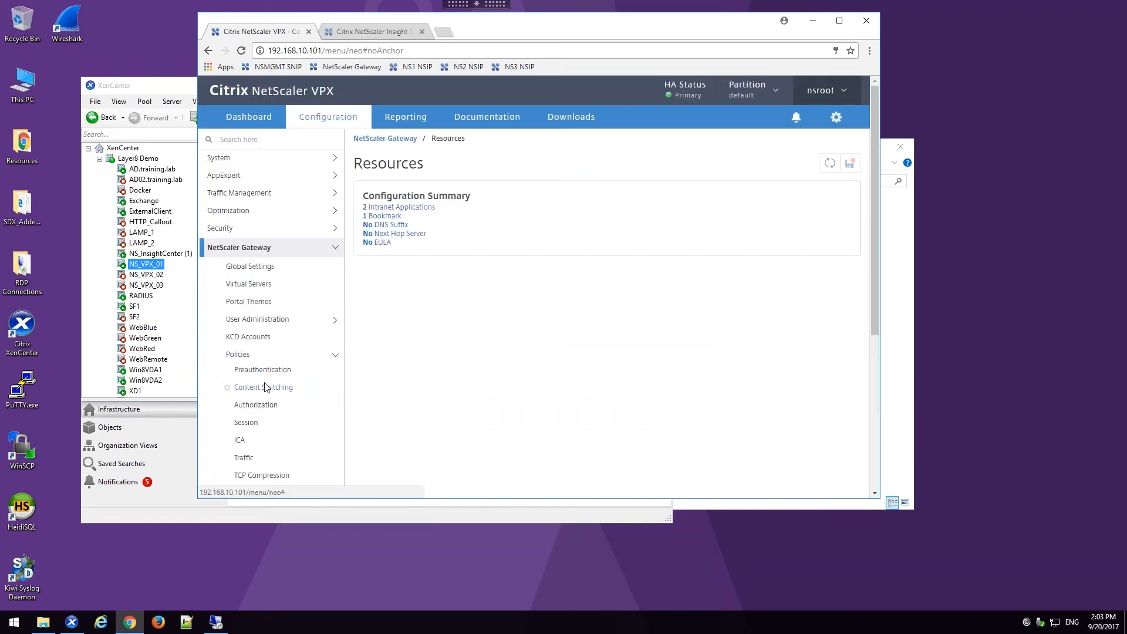
scroll(264, 400, down, 1)
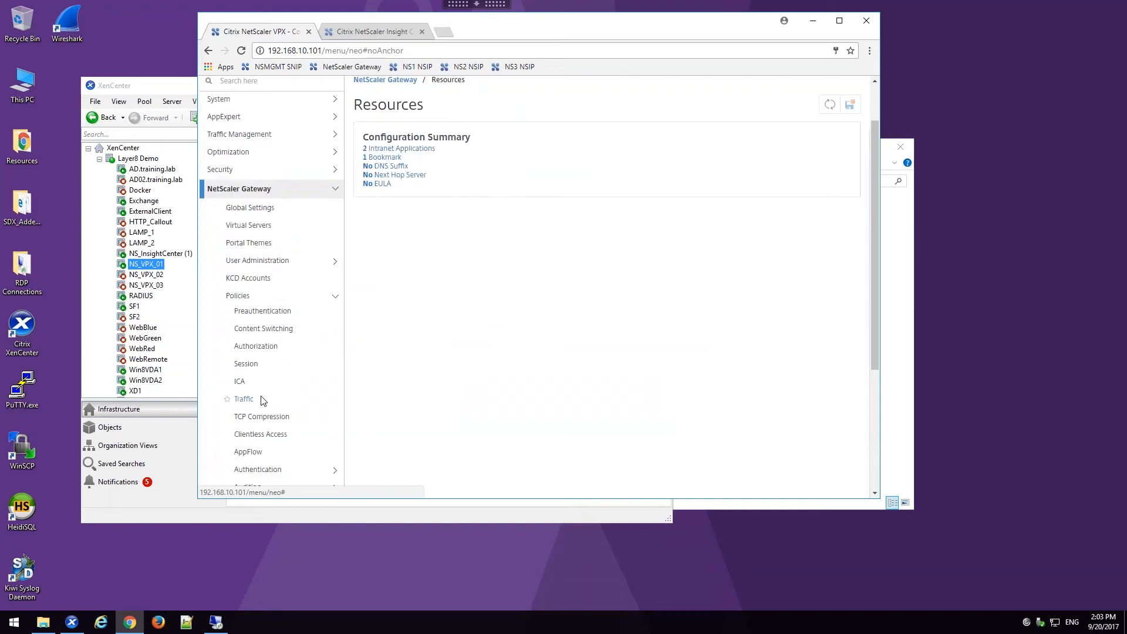
scroll(264, 399, down, 2)
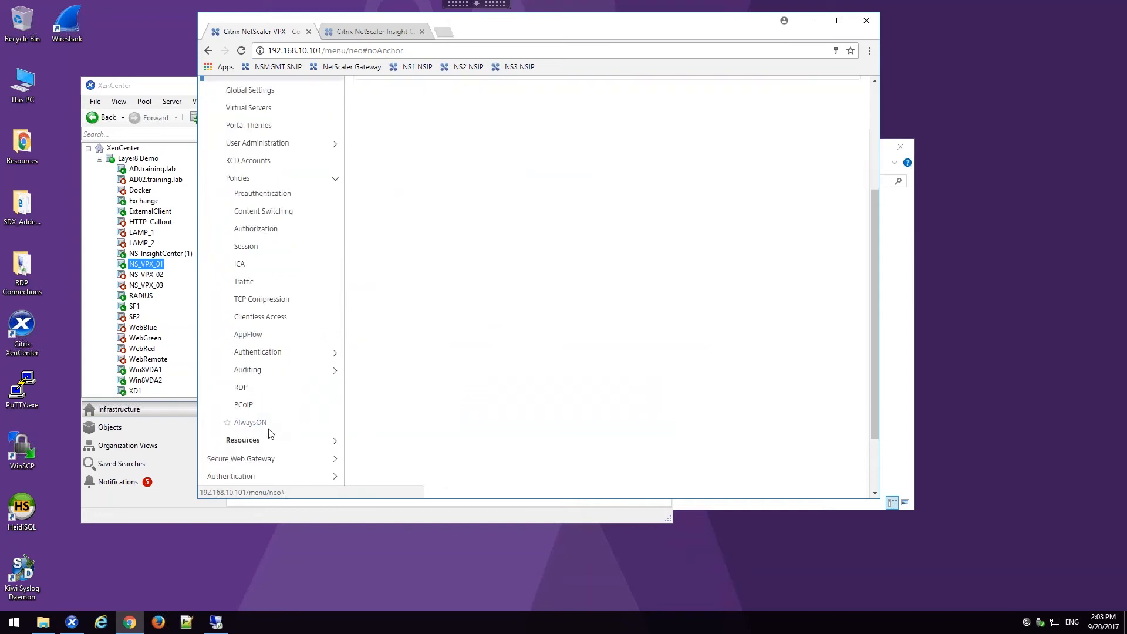
click(261, 442)
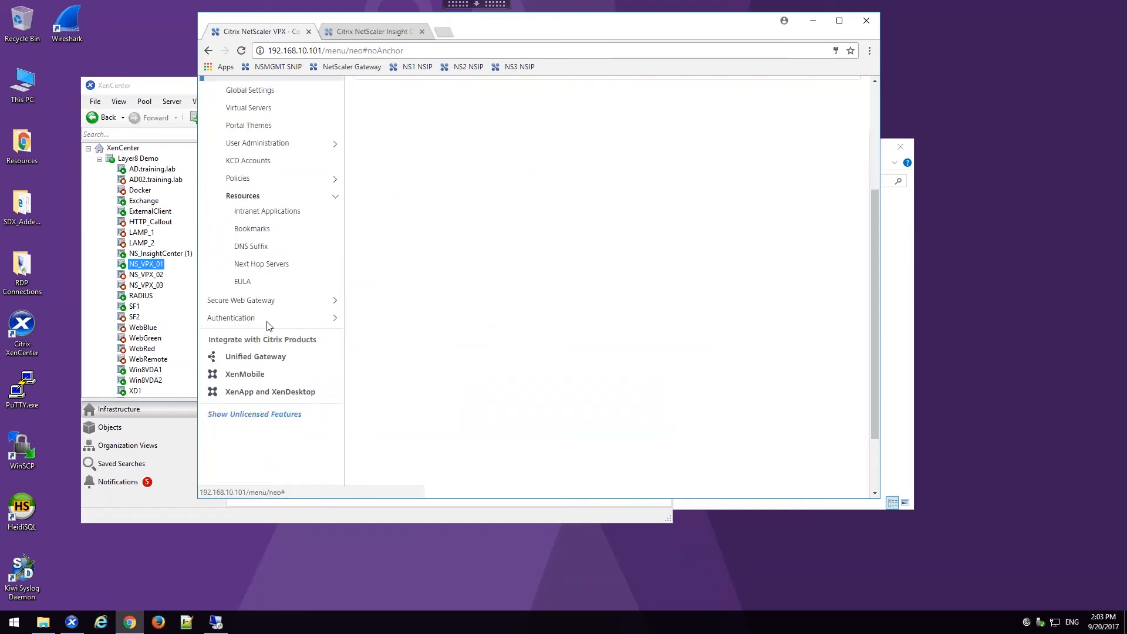
click(252, 229)
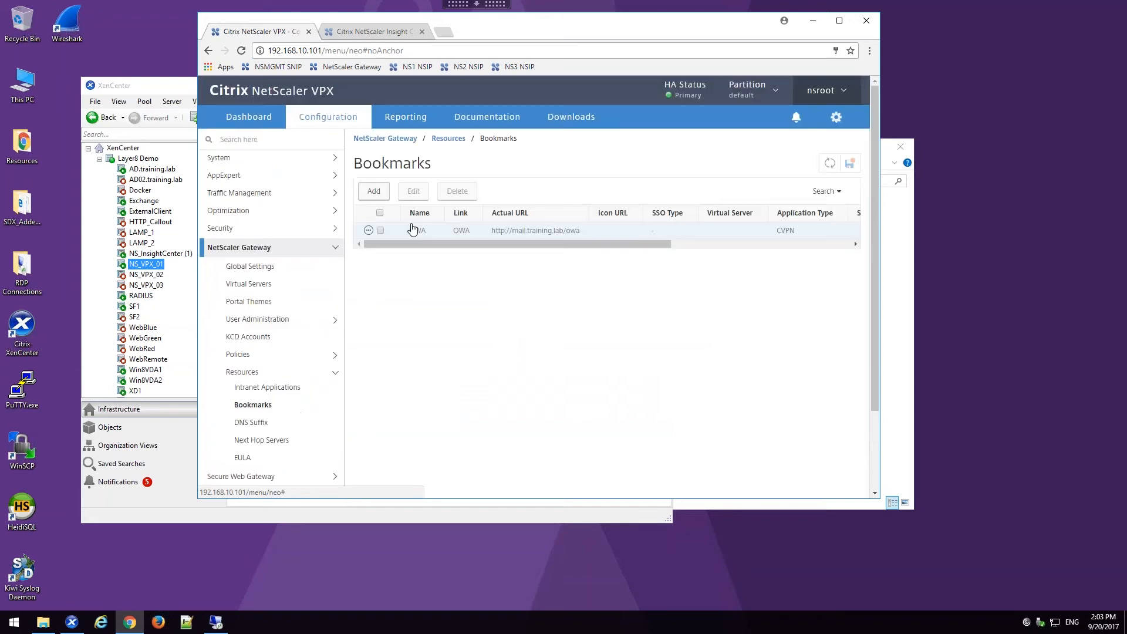
click(374, 191)
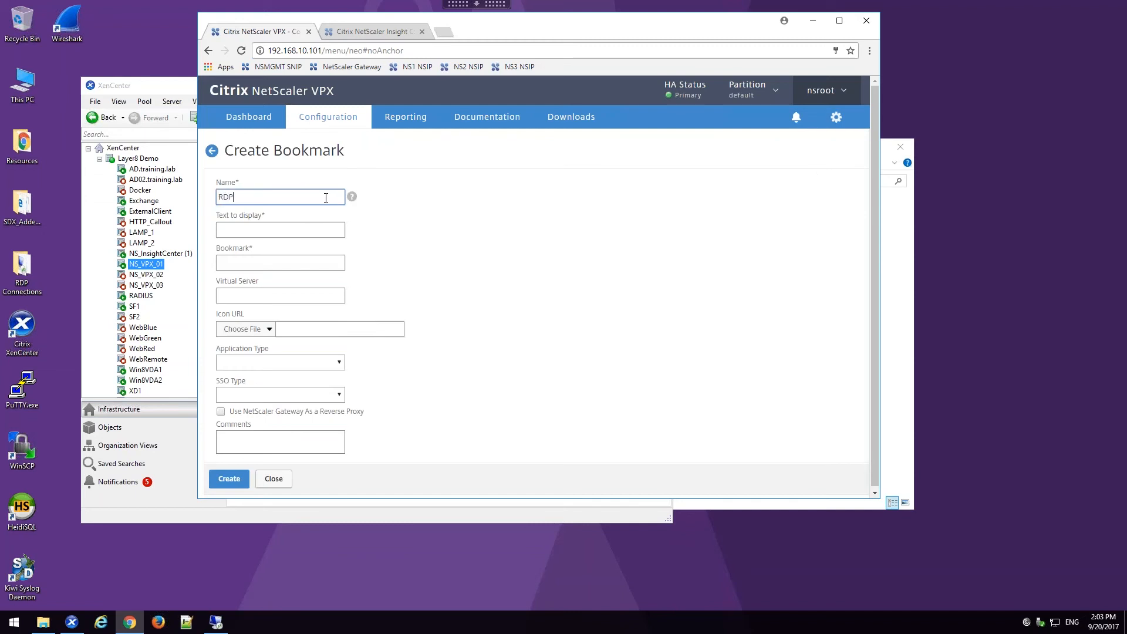
key(Tab)
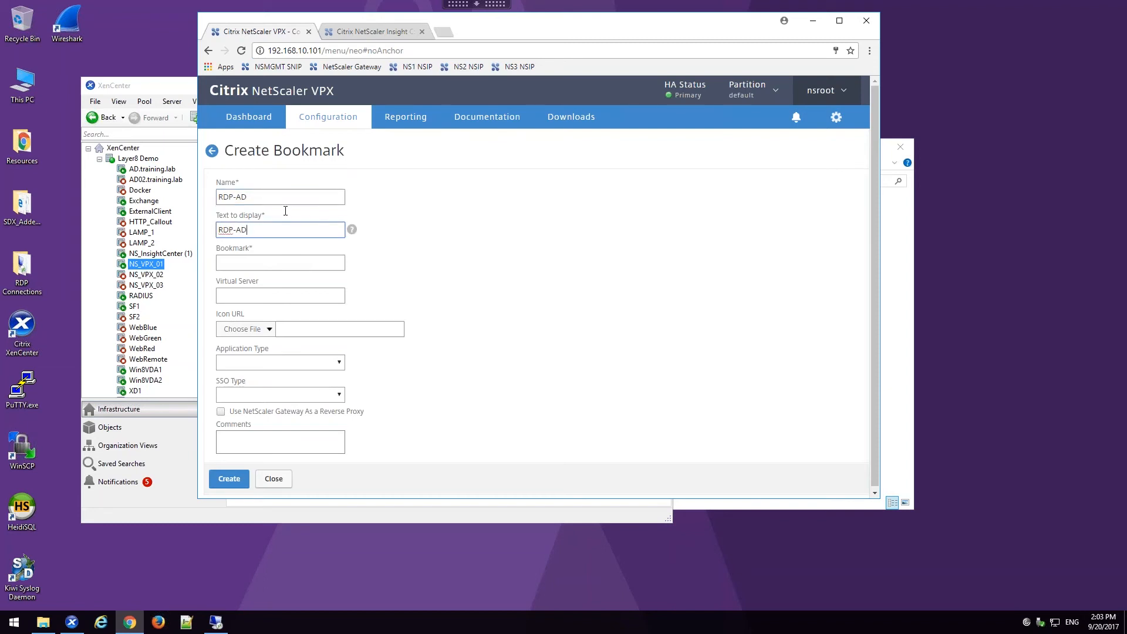
key(Tab)
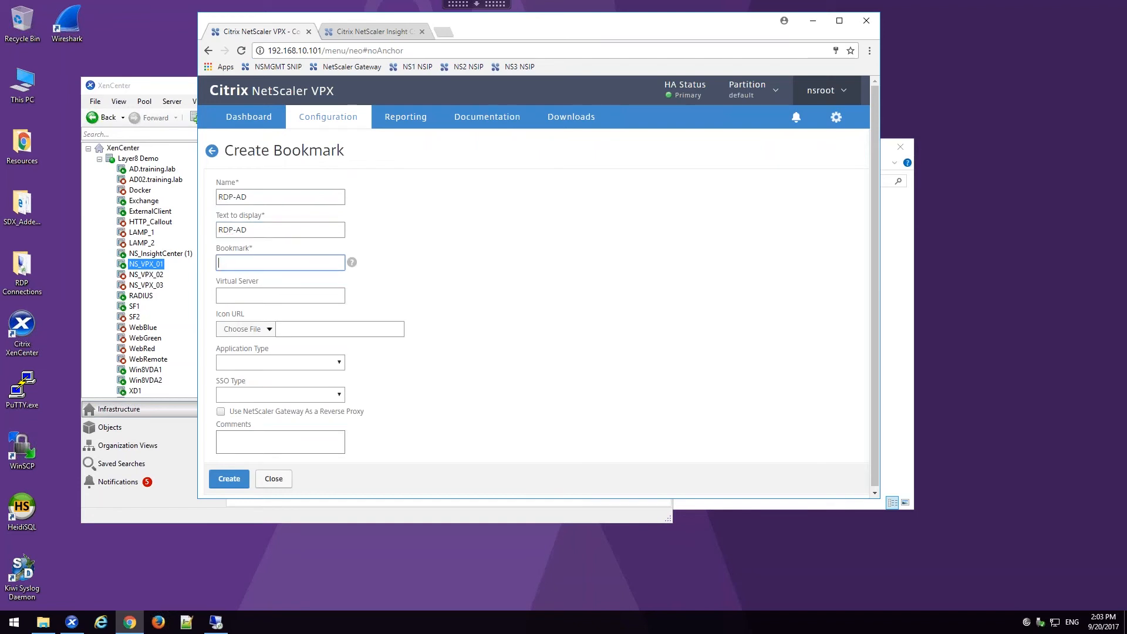
Step: Set the bookmark address to rdp://ad.training.lab, use NetScaler Gateway as a reverse proxy, and create the bookmark
text(rdp://ad.training.lab)
click(221, 412)
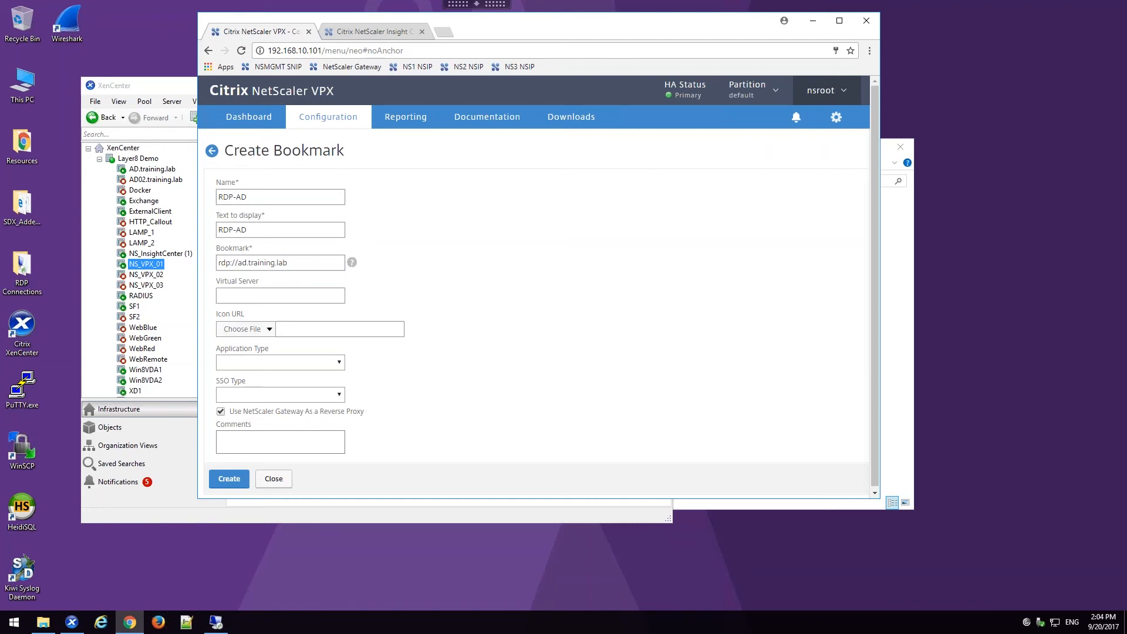
click(243, 480)
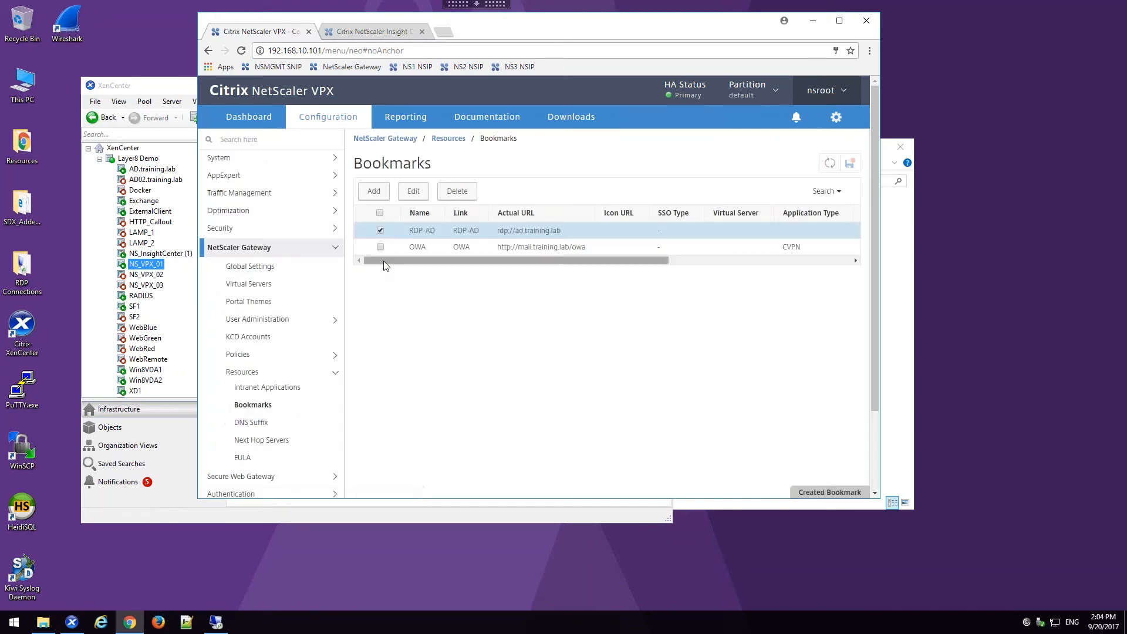
Step: Bind the RDP-AD bookmark as a published application URL to the AAA group ITAdmins
click(250, 321)
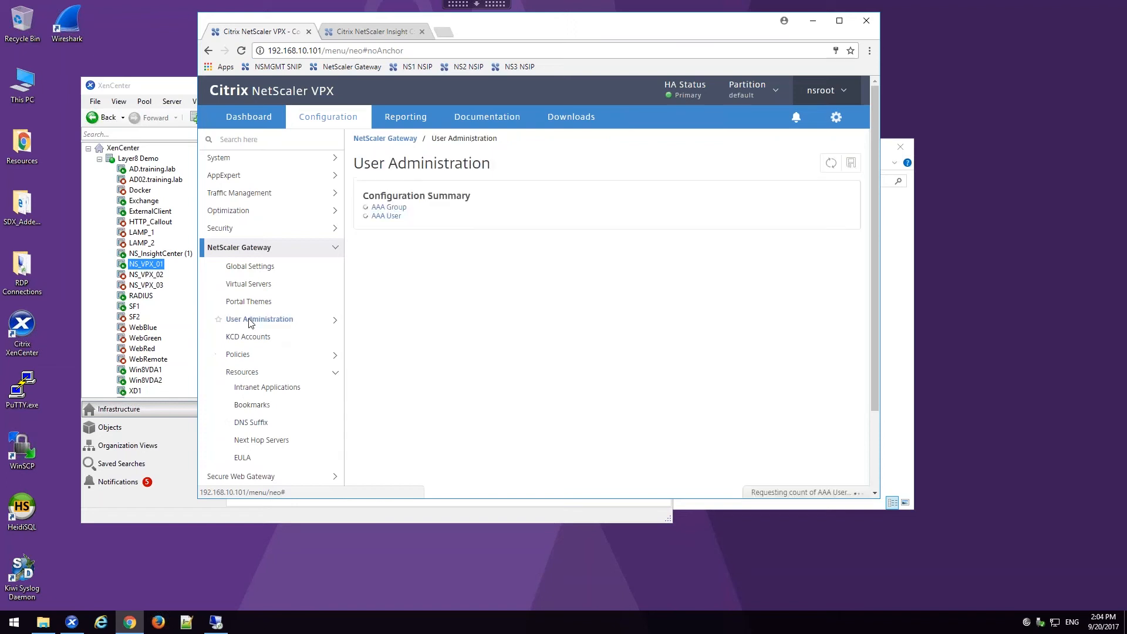
click(264, 338)
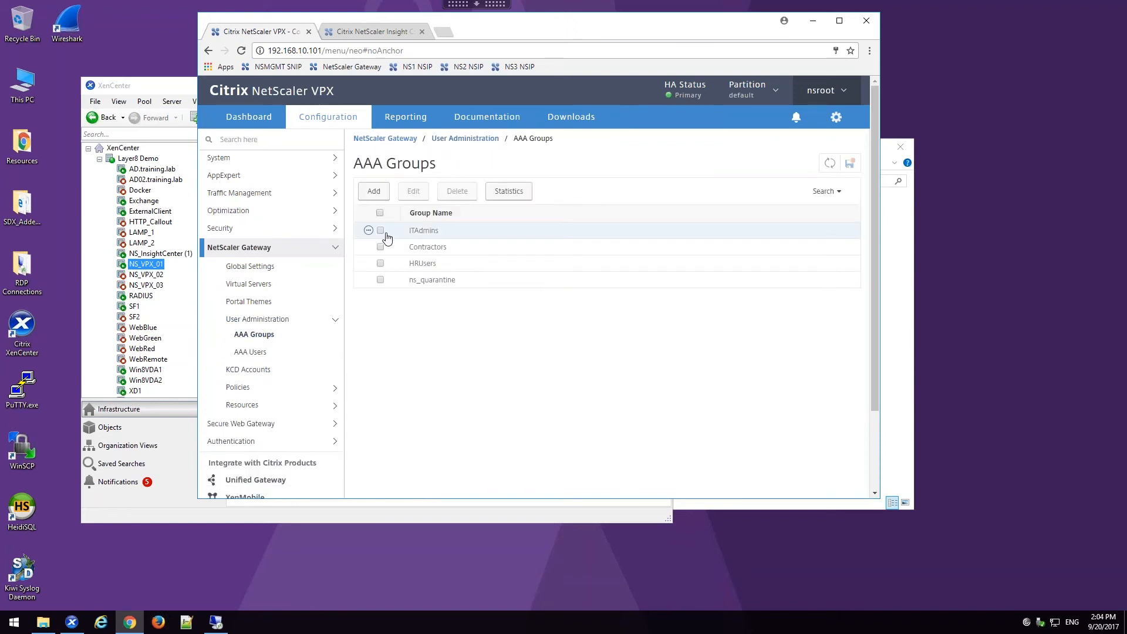
double_click(444, 237)
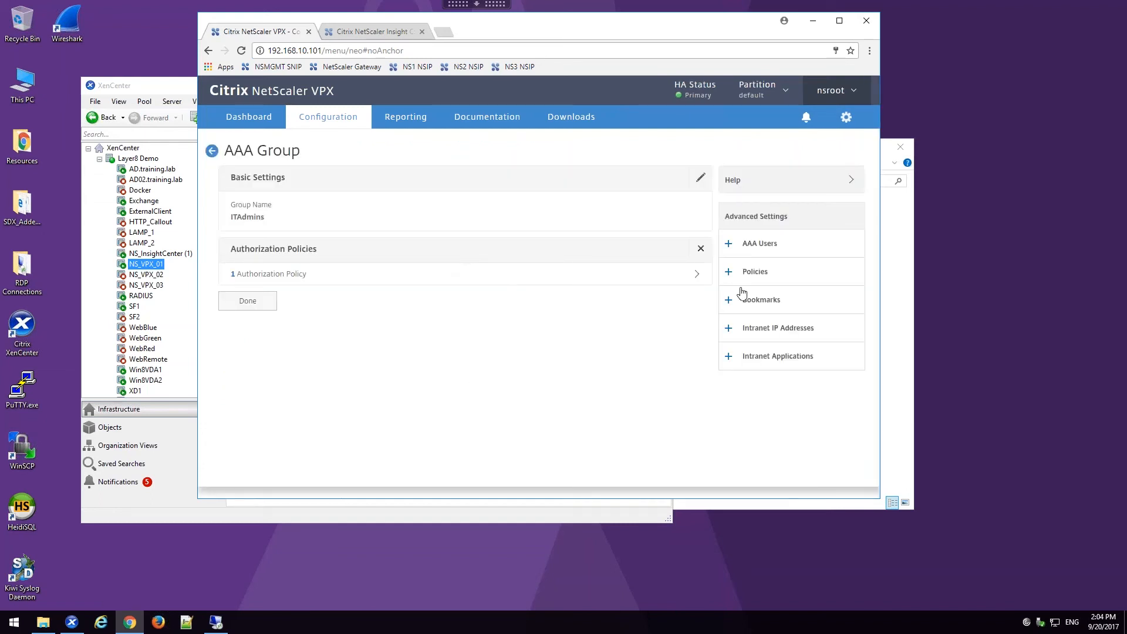
click(758, 300)
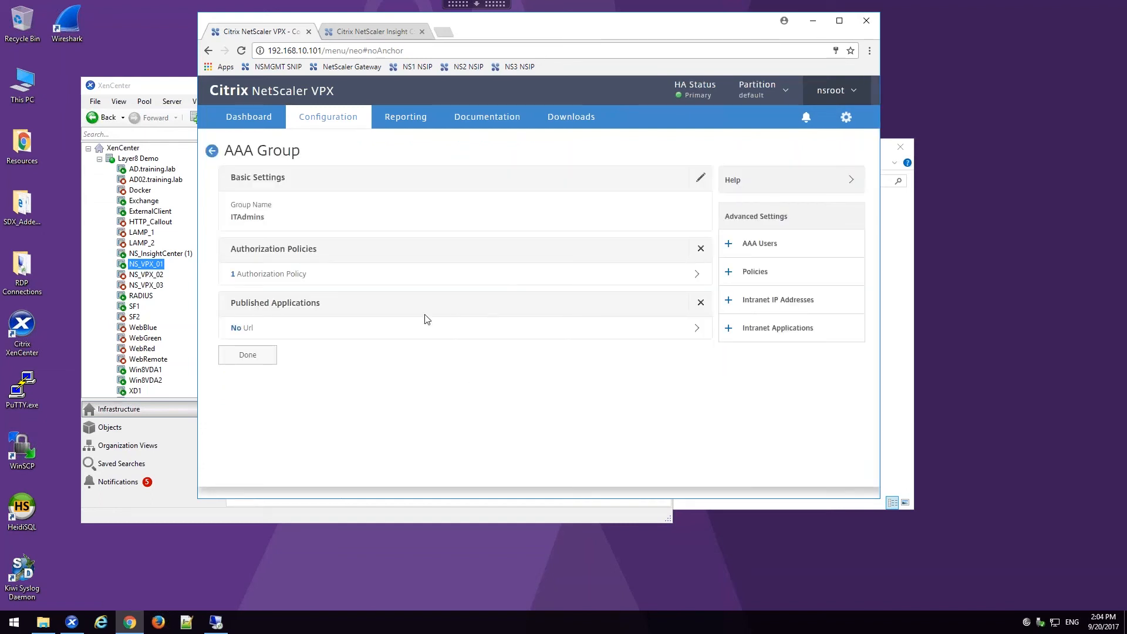
click(247, 328)
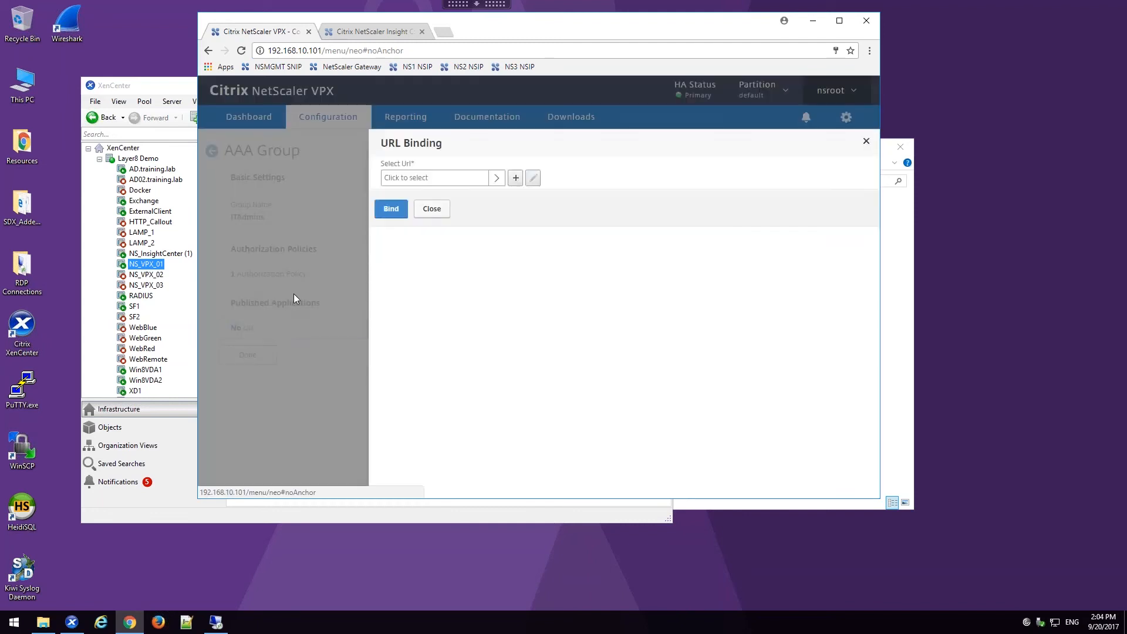
click(409, 179)
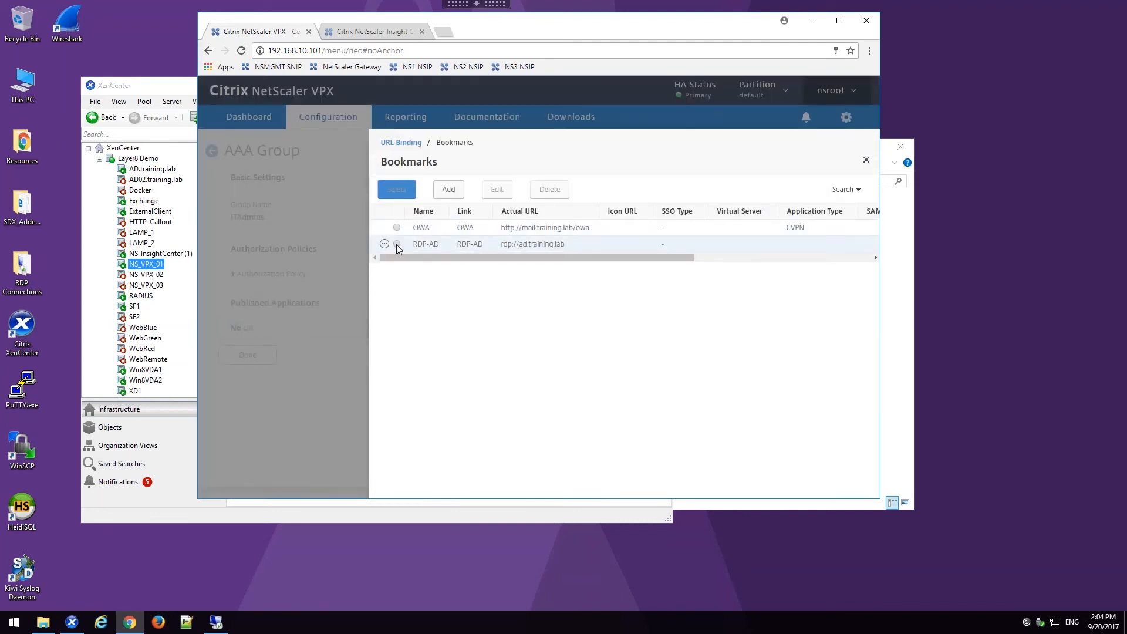
click(397, 243)
click(397, 189)
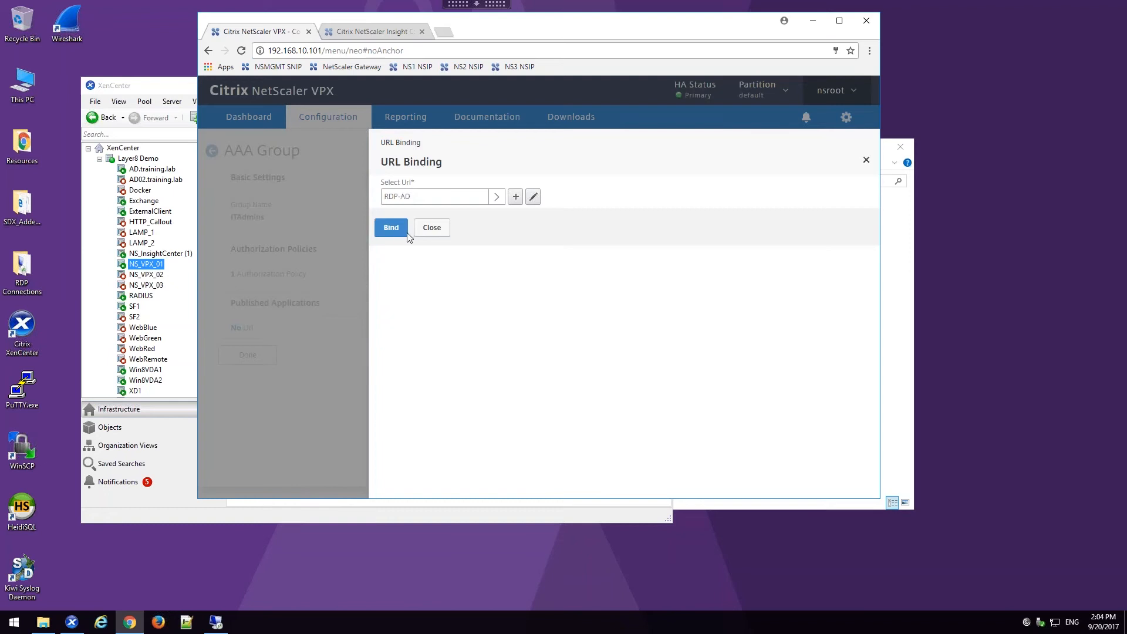
click(391, 228)
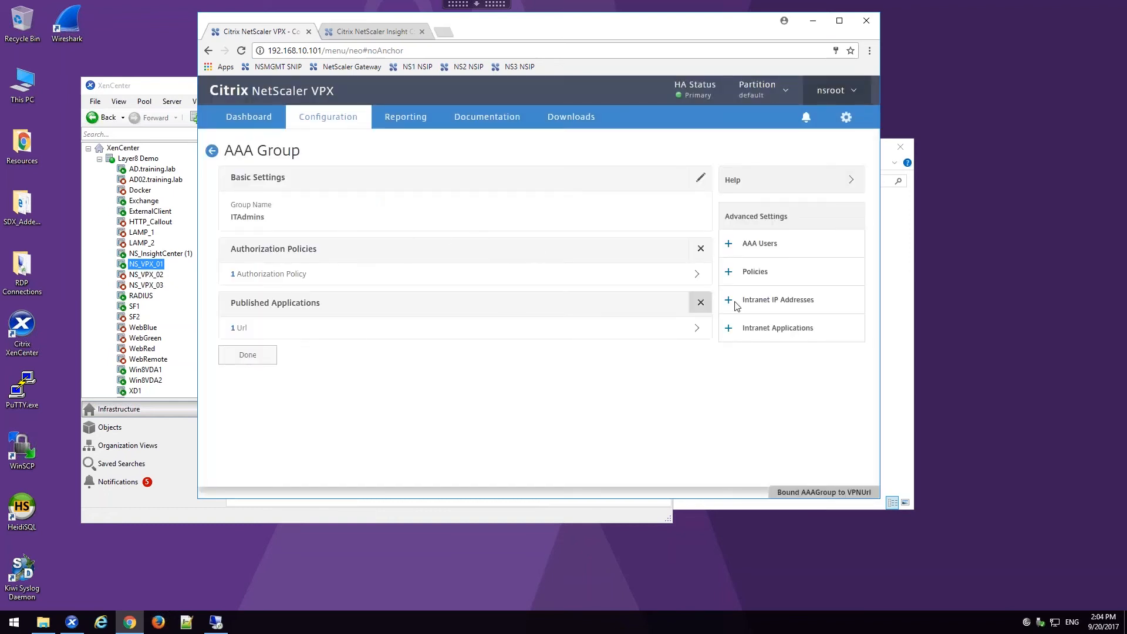
Step: Bind the session policy session_pol_rdpproxy to the ITAdmins group and finish editing the group
click(748, 273)
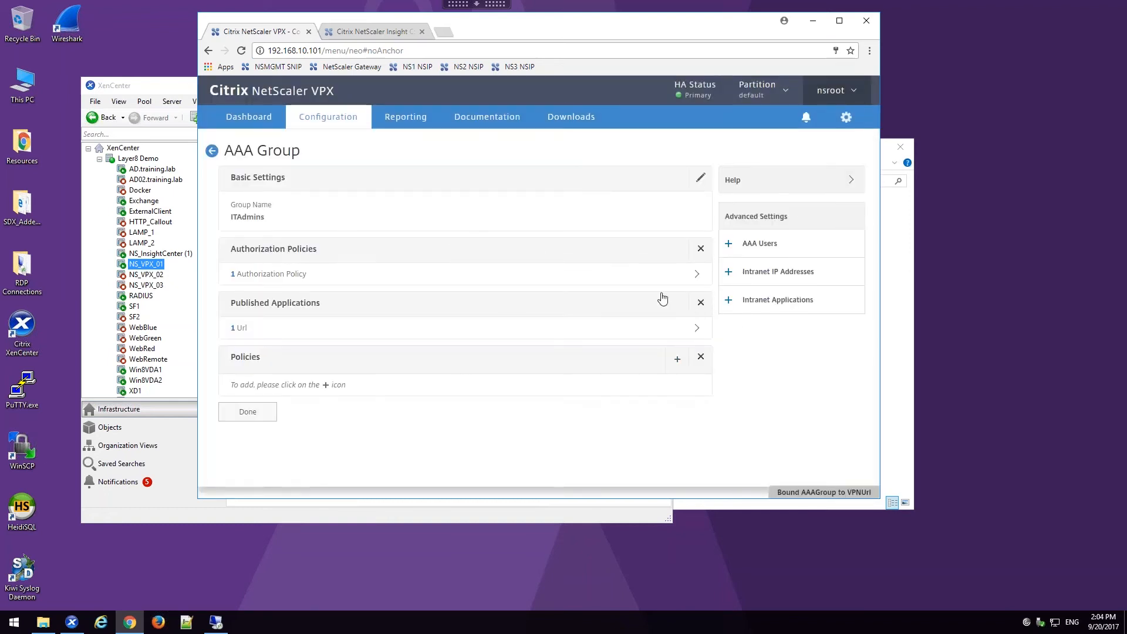
click(255, 385)
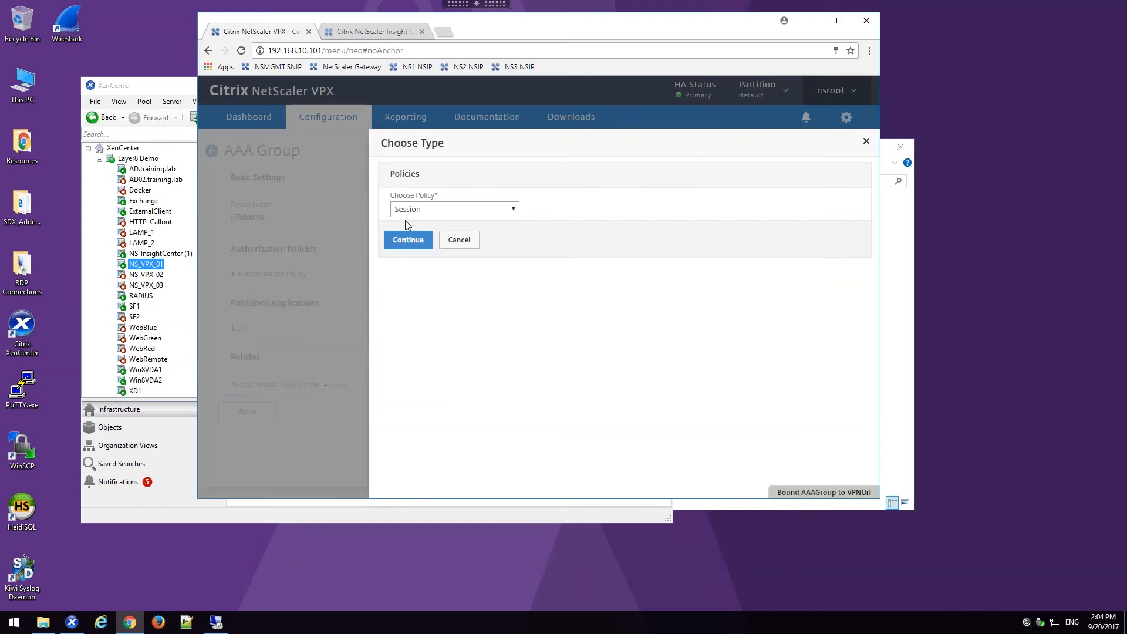
click(411, 240)
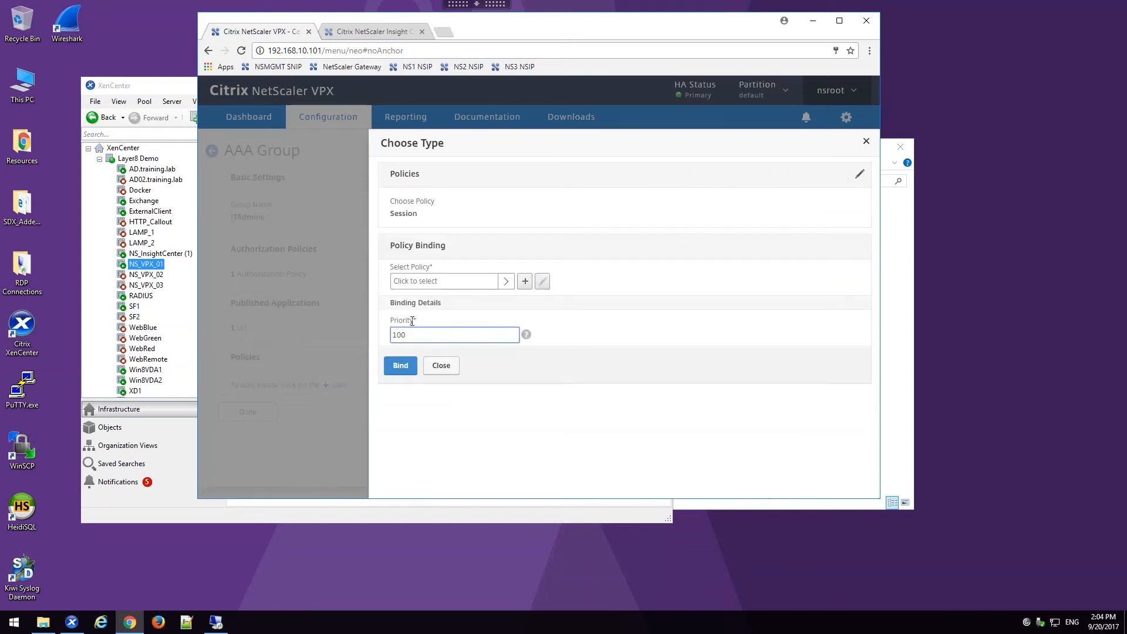
click(411, 284)
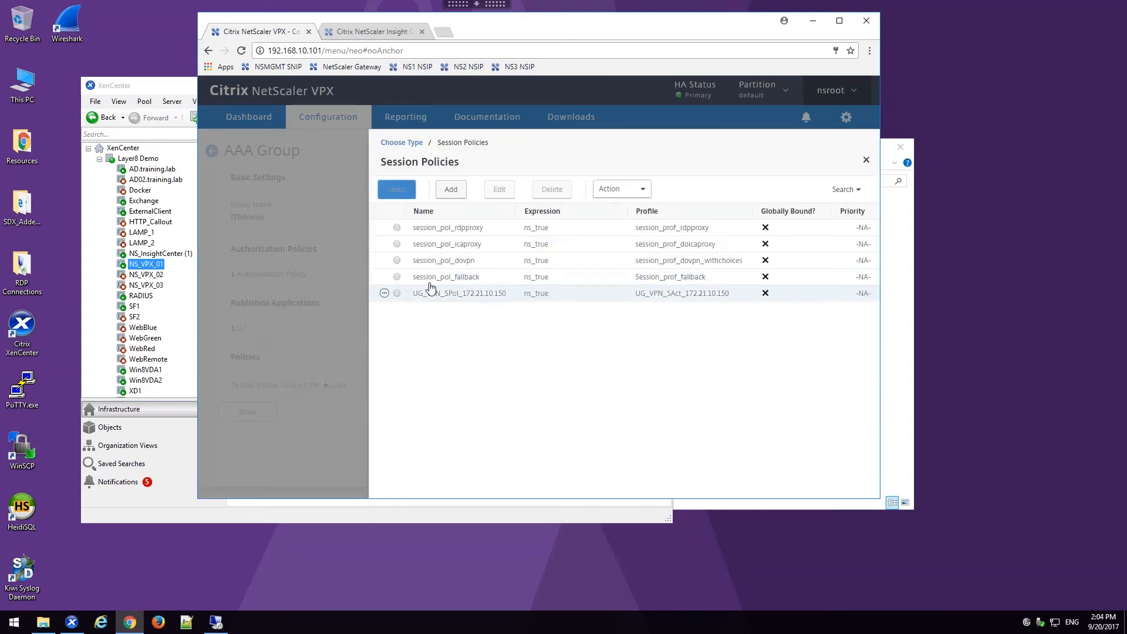
click(397, 228)
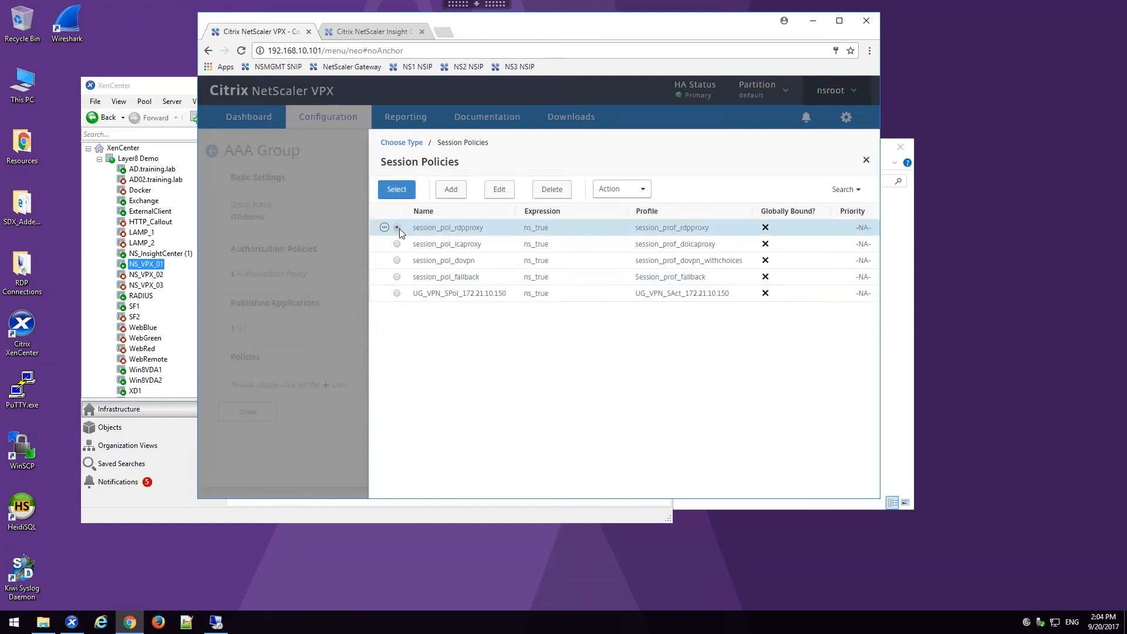
click(404, 195)
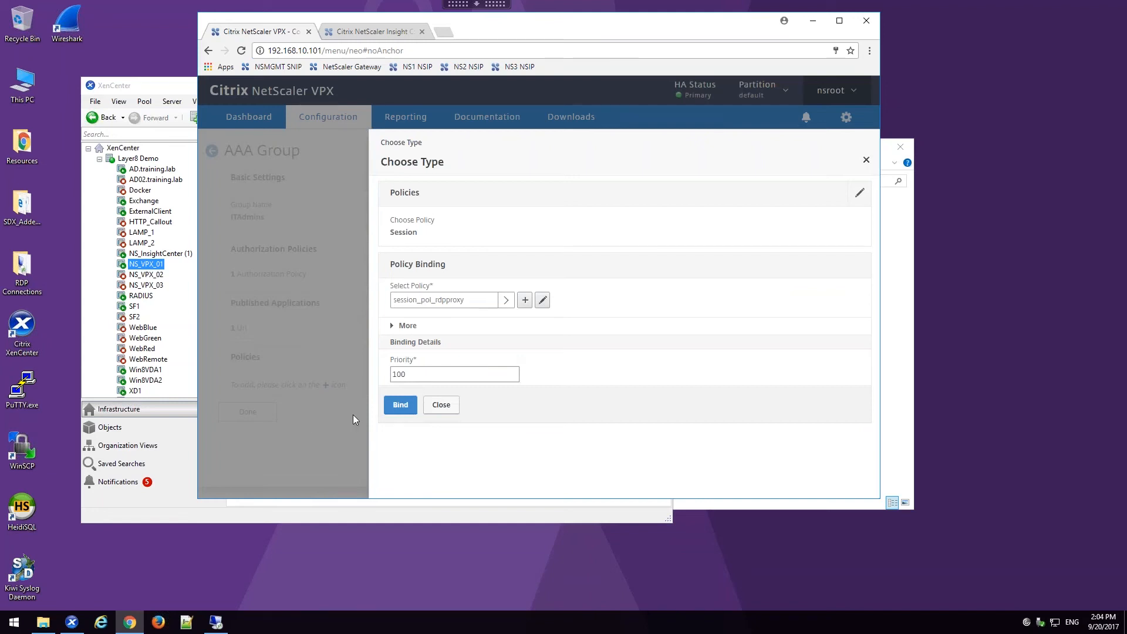
click(402, 375)
click(405, 404)
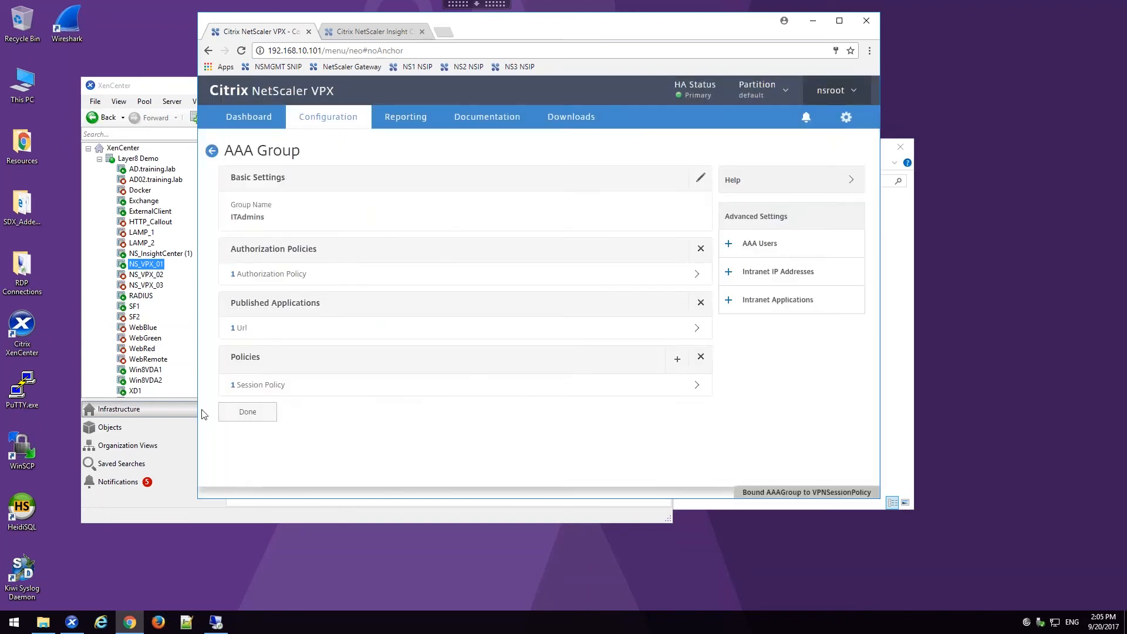
click(247, 412)
Step: Switch to the external client's remote session, close the HTTP 403 Forbidden page and log off the gateway portal
click(216, 622)
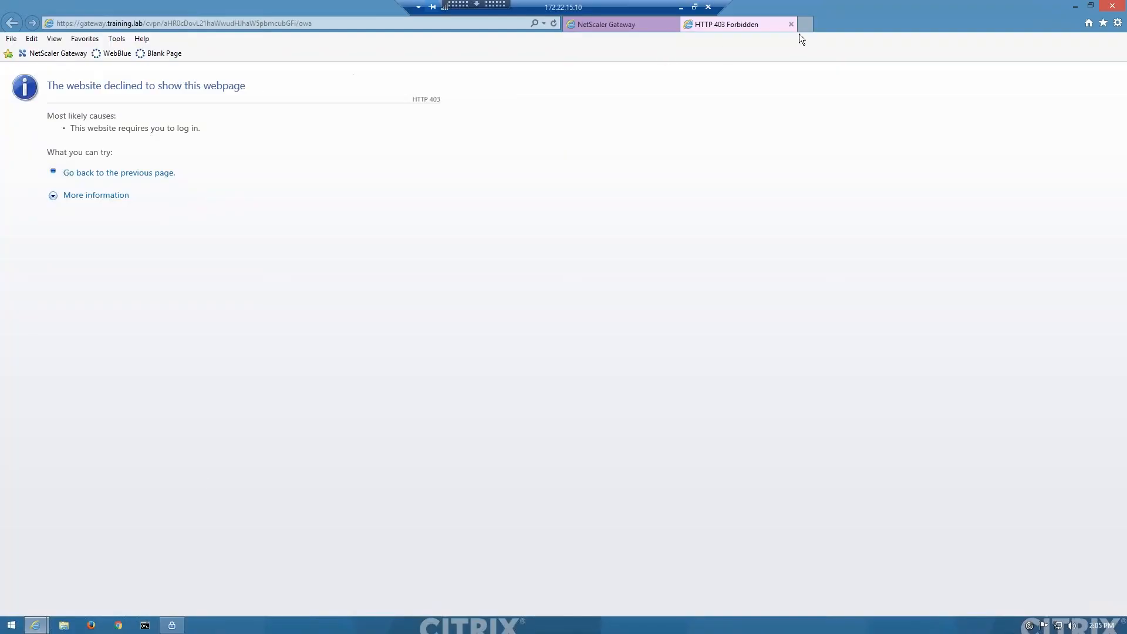
key(ctrl+w)
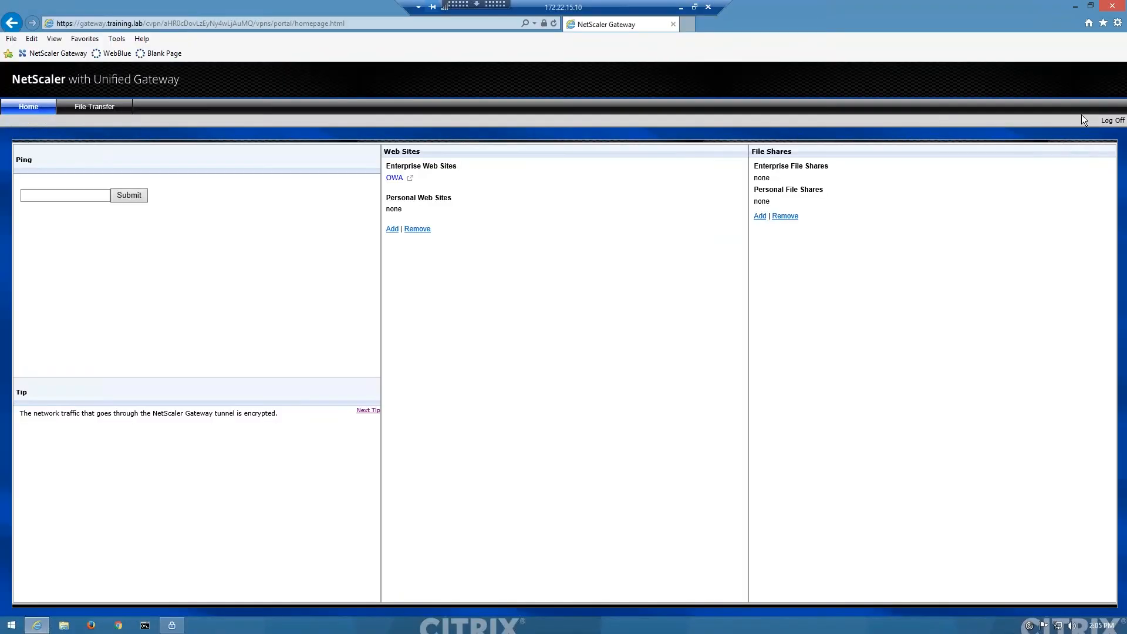
click(1119, 120)
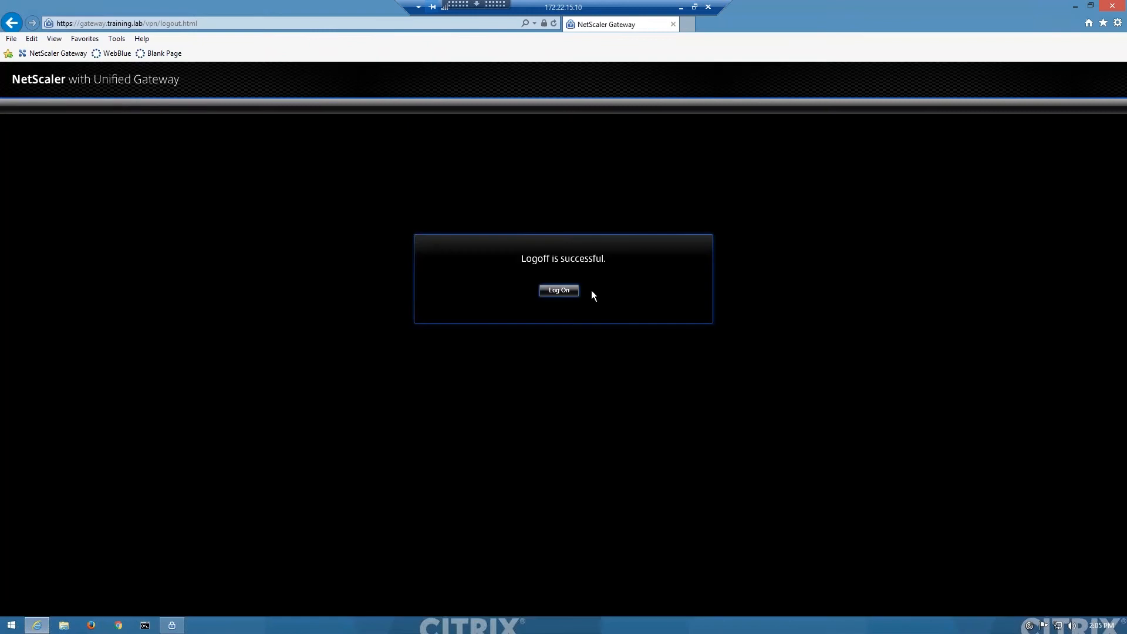
Step: Log on to the NetScaler Gateway portal again as itadmin1 with the account password
click(562, 291)
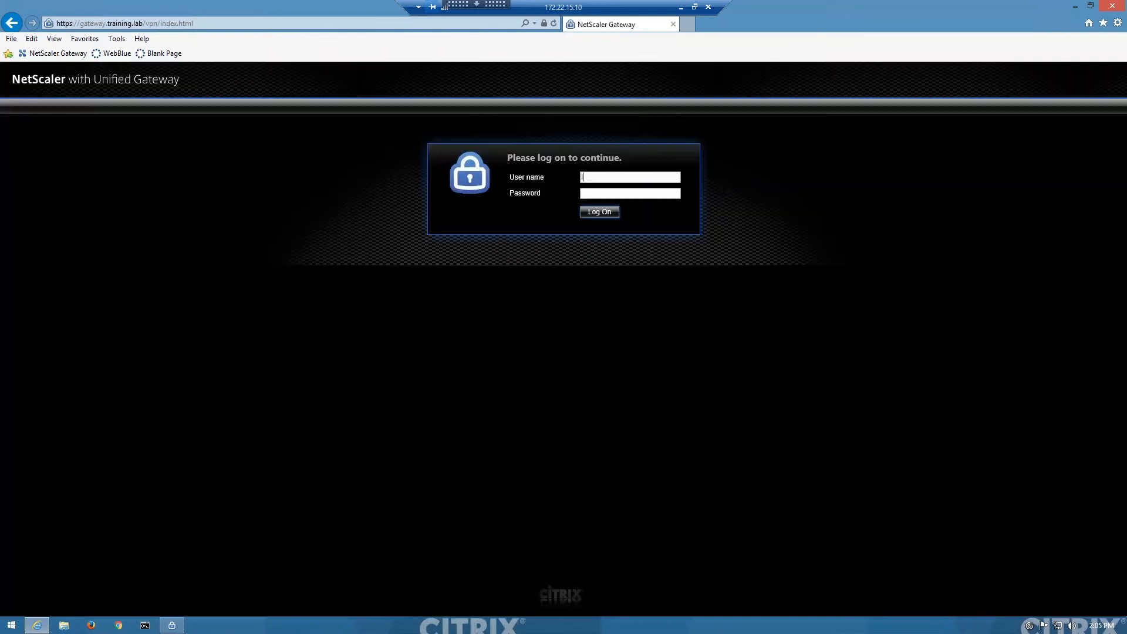
text(ITAdmin1)
key(Return)
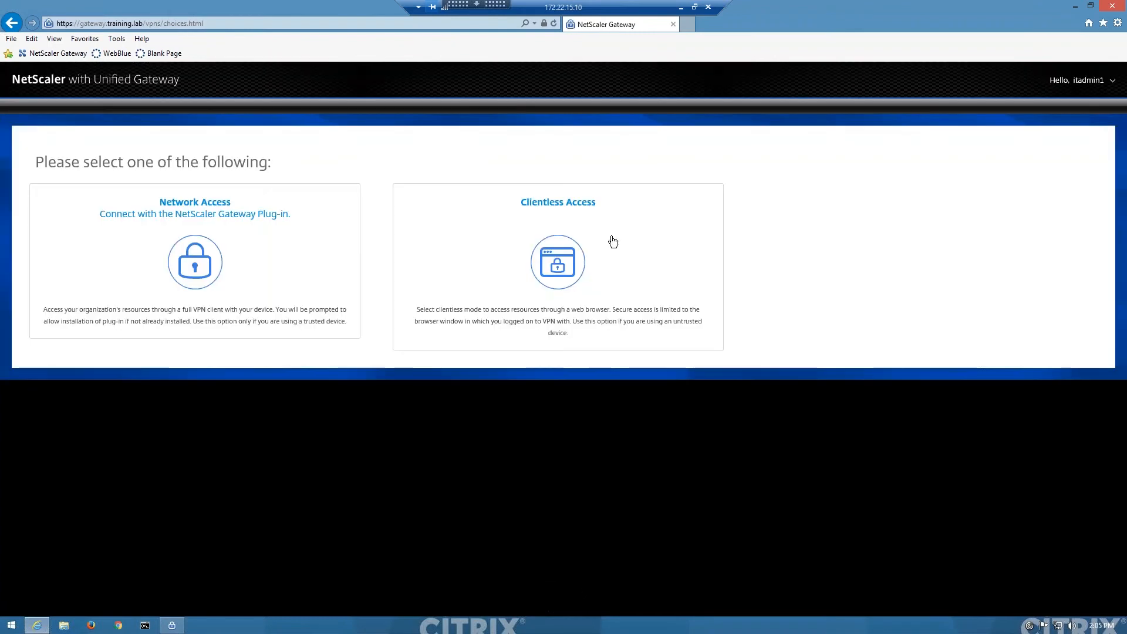
Step: Choose Clientless Access and open the RDP file offered by the RDP-AD bookmark
click(602, 255)
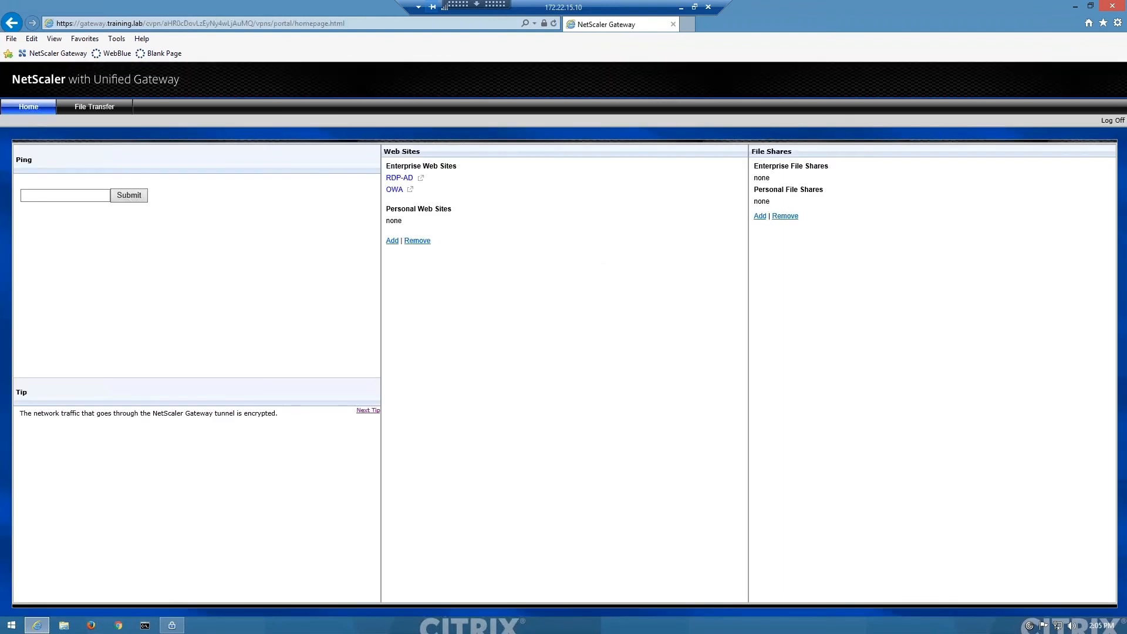
click(408, 179)
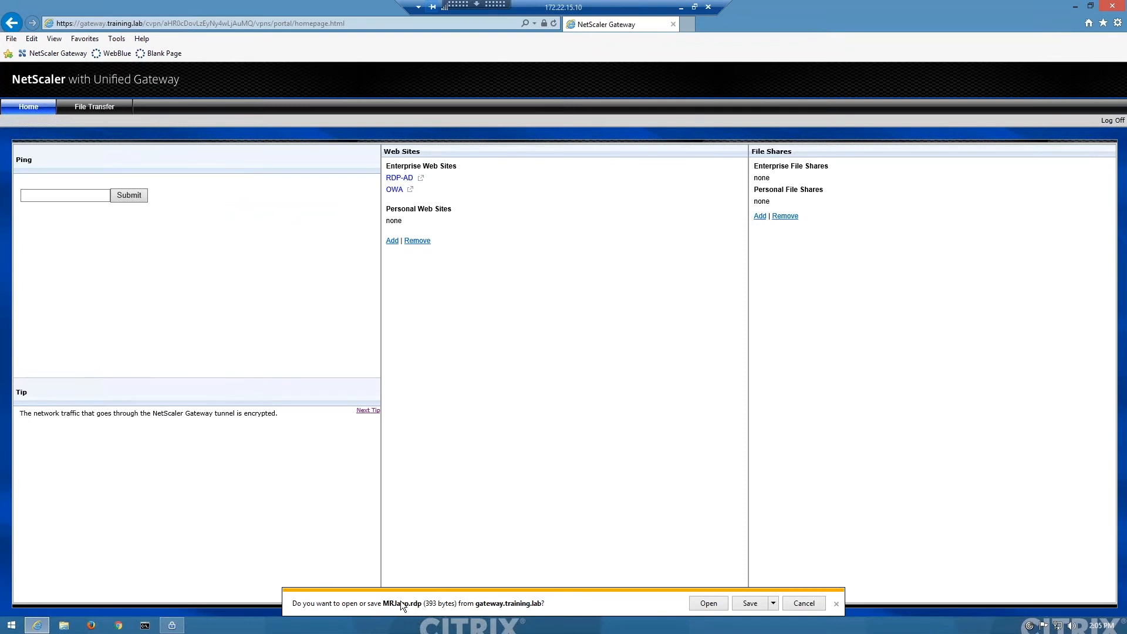
click(723, 604)
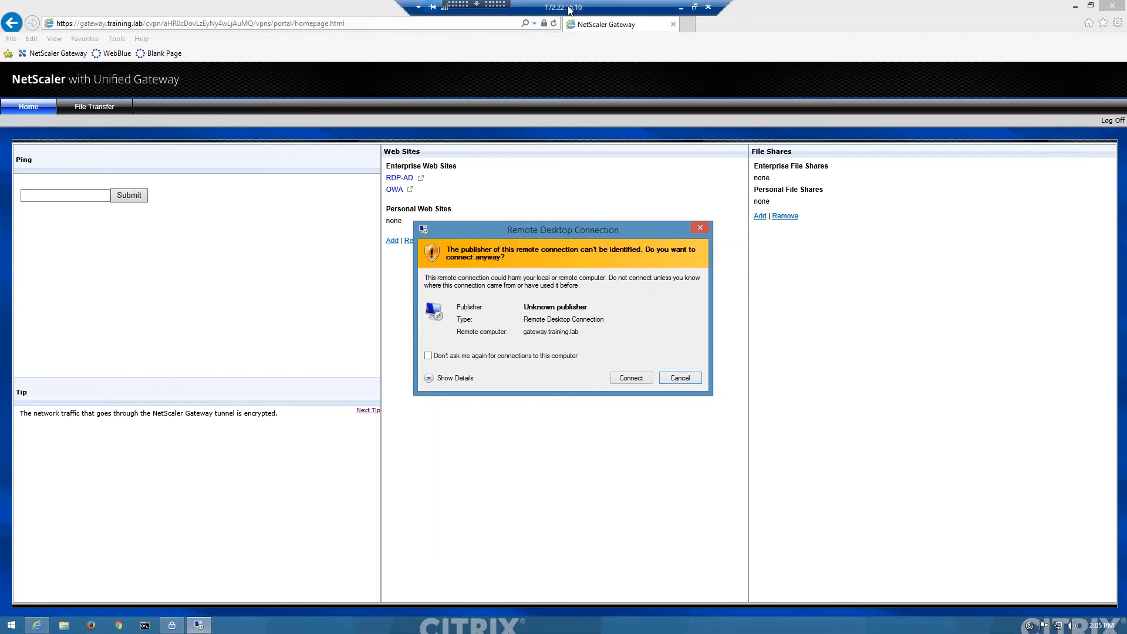
Step: Connect to gateway.training.lab despite the unidentified publisher, and close the resulting remote desktop session
drag(521, 8, 255, 11)
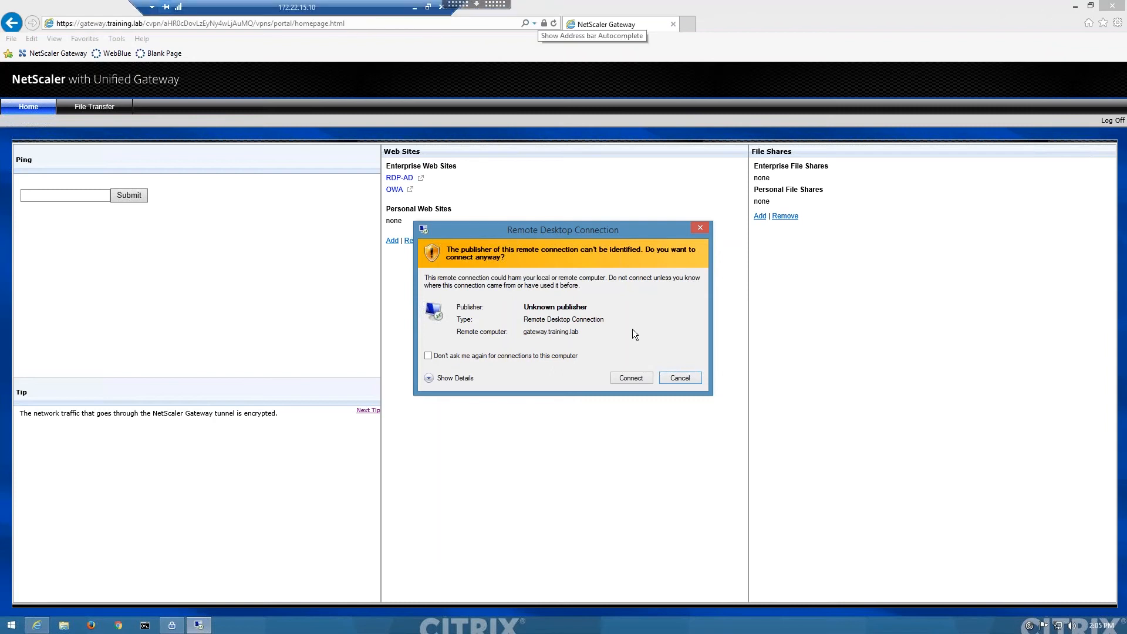
click(632, 378)
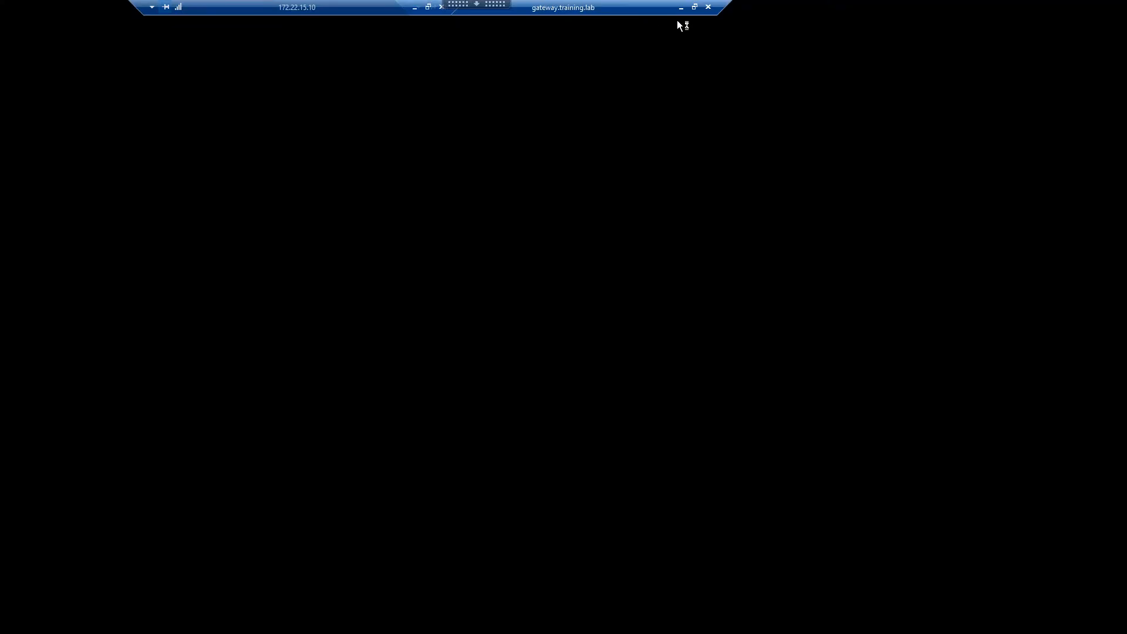
click(709, 7)
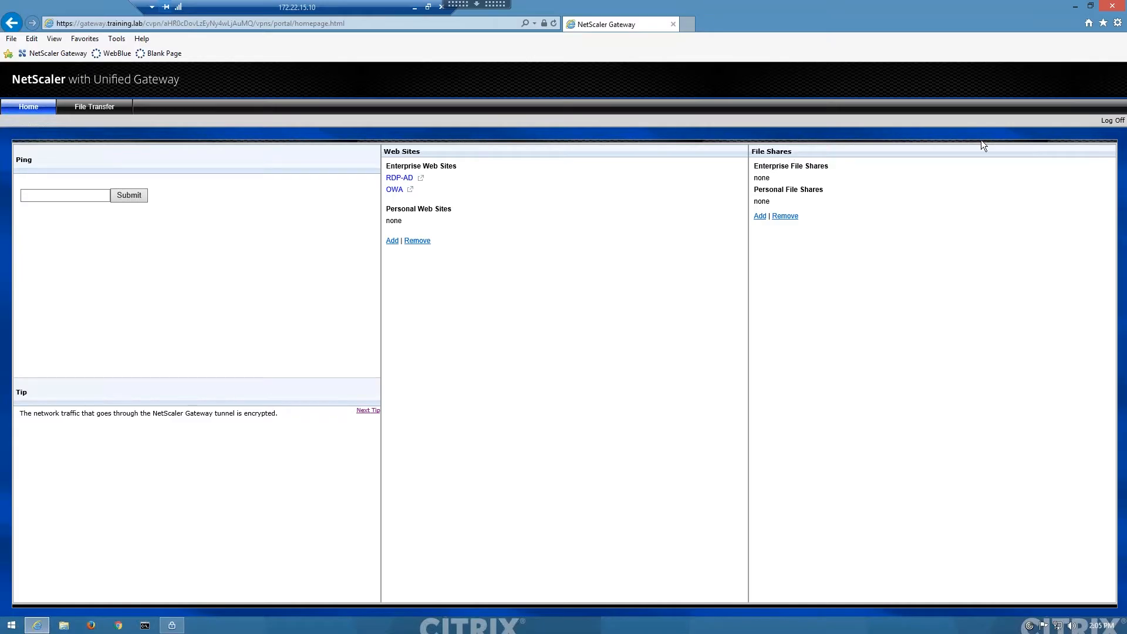
Step: Log off the gateway portal and minimize the external client's remote session
click(1112, 120)
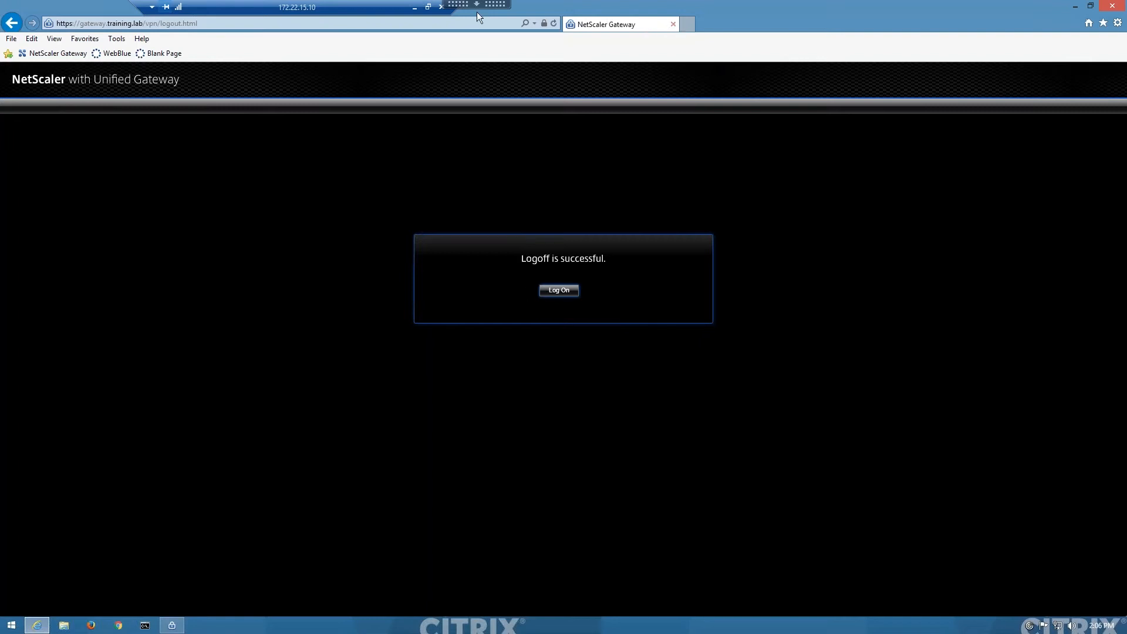
click(419, 7)
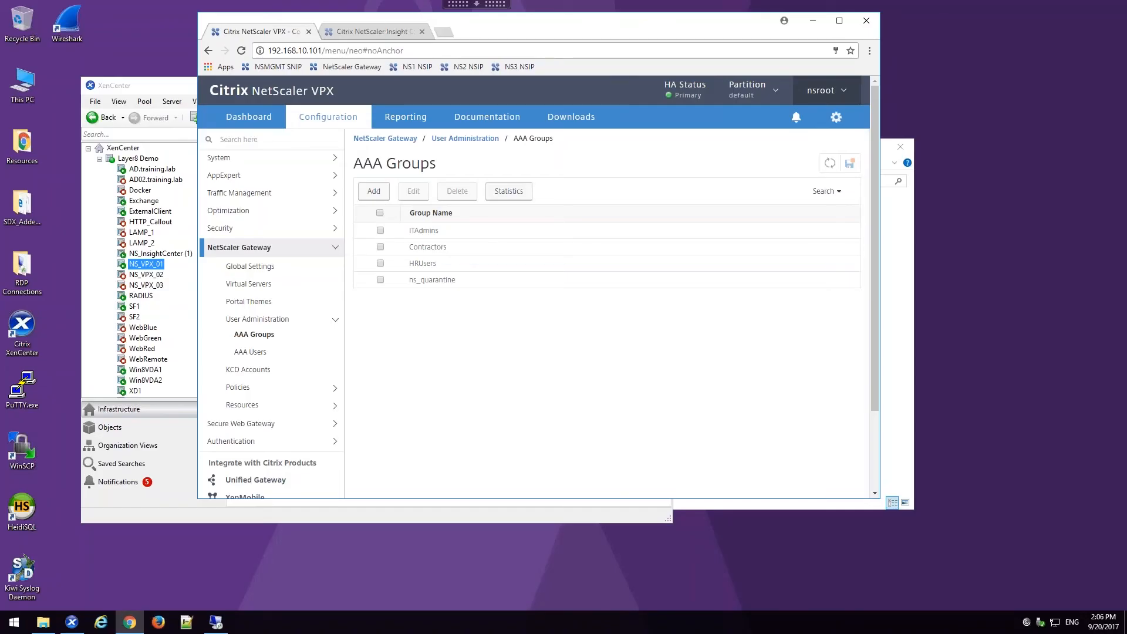
Step: Switch to the NotateIt whiteboard and review the StoreFront and XenDesktop access diagrams on pages 4, 5 and 6
key(alt+Tab)
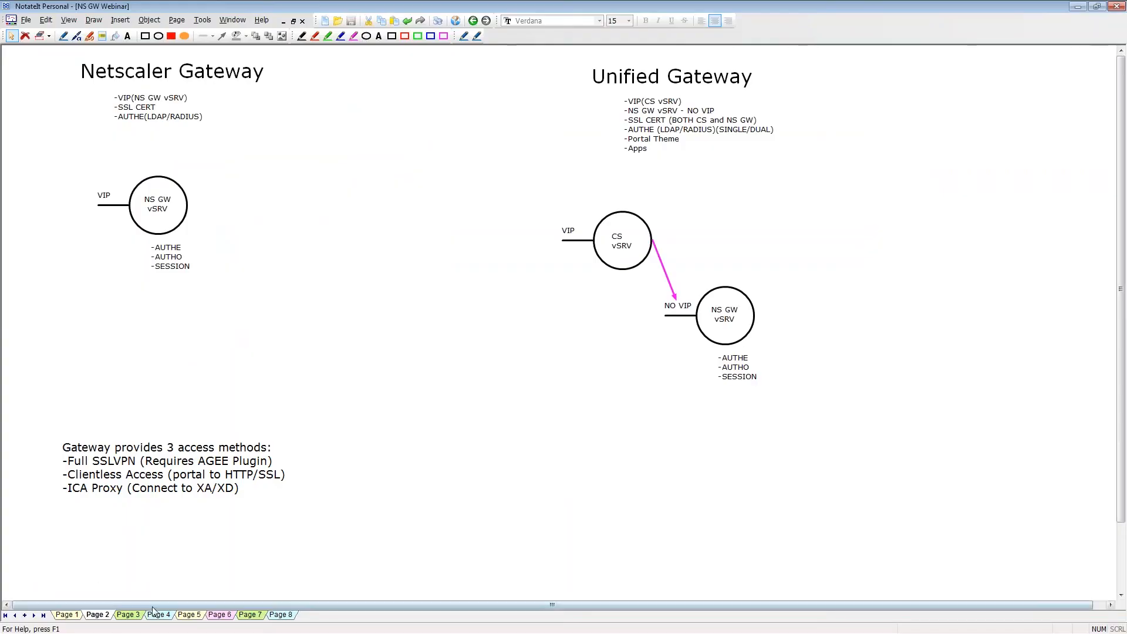
click(171, 618)
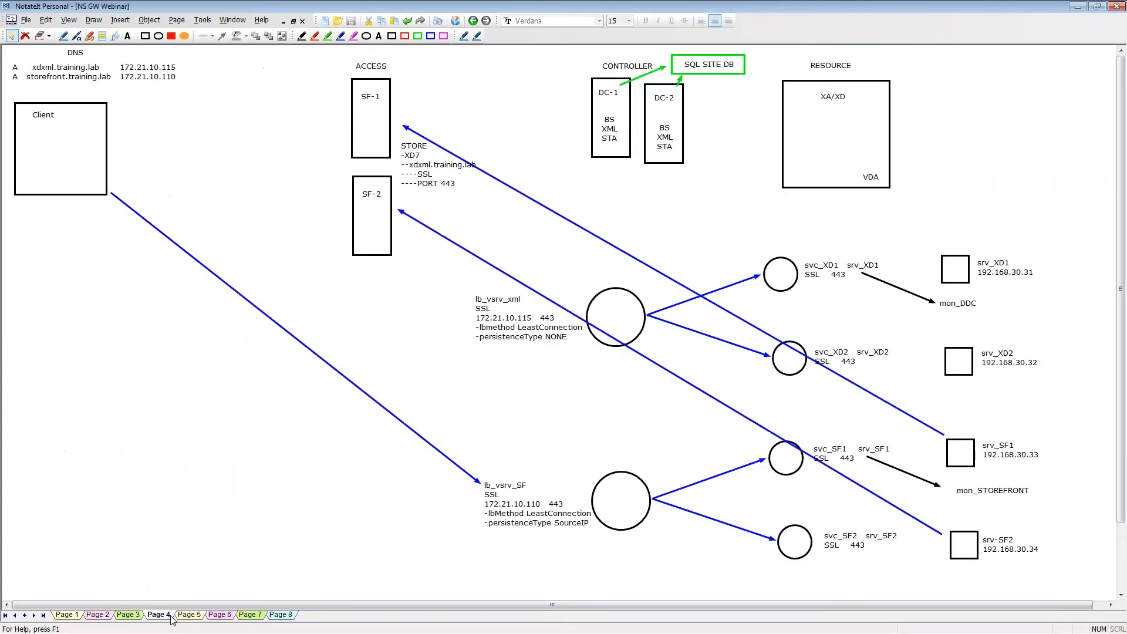
click(194, 617)
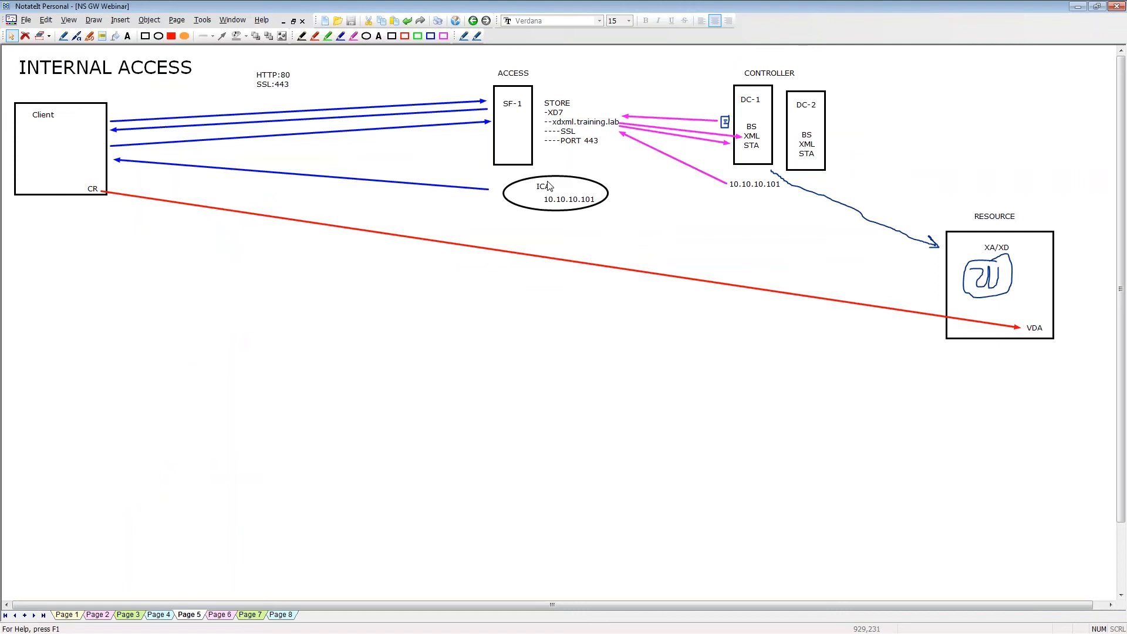
click(229, 617)
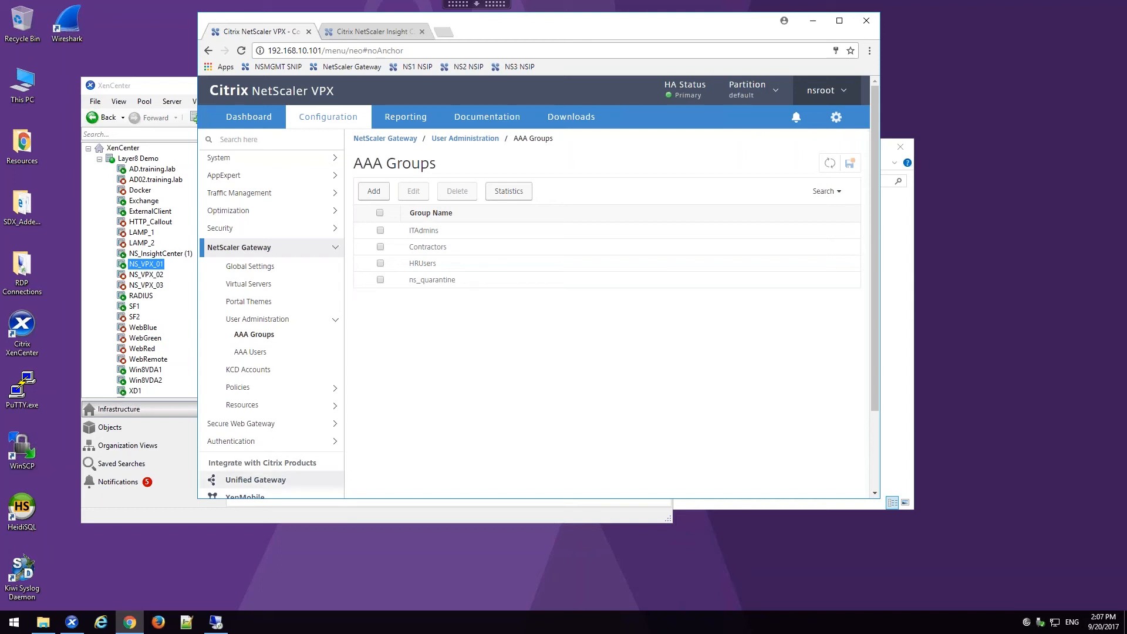
Step: Edit the applications of the ugw_gateway Unified Gateway and start adding XenApp & XenDesktop with StoreFront as integration point
click(242, 480)
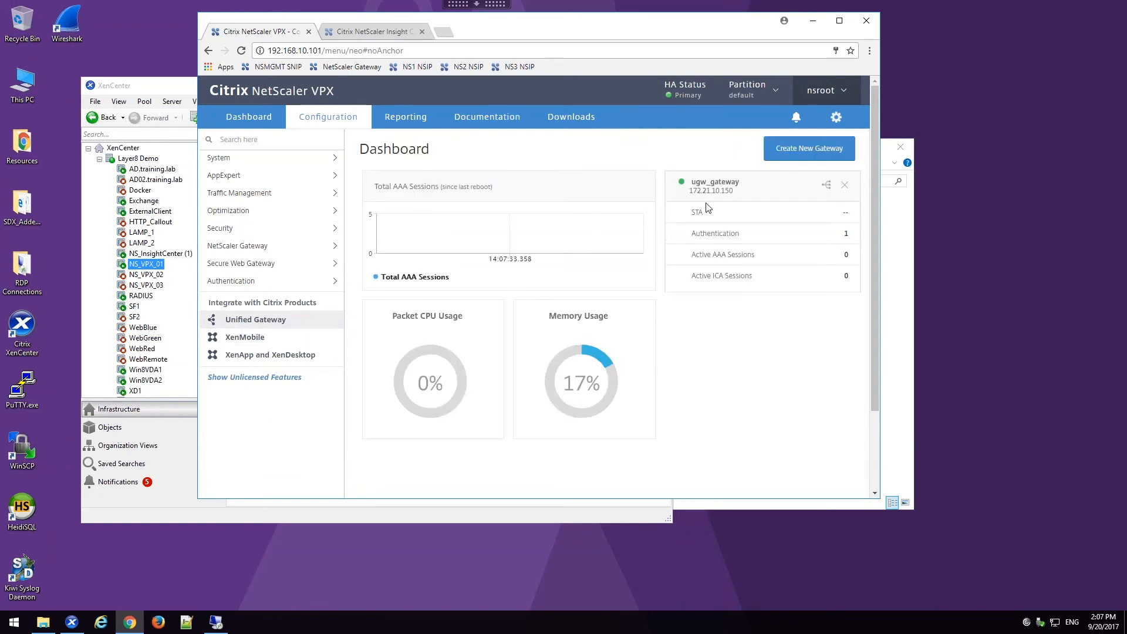
click(772, 226)
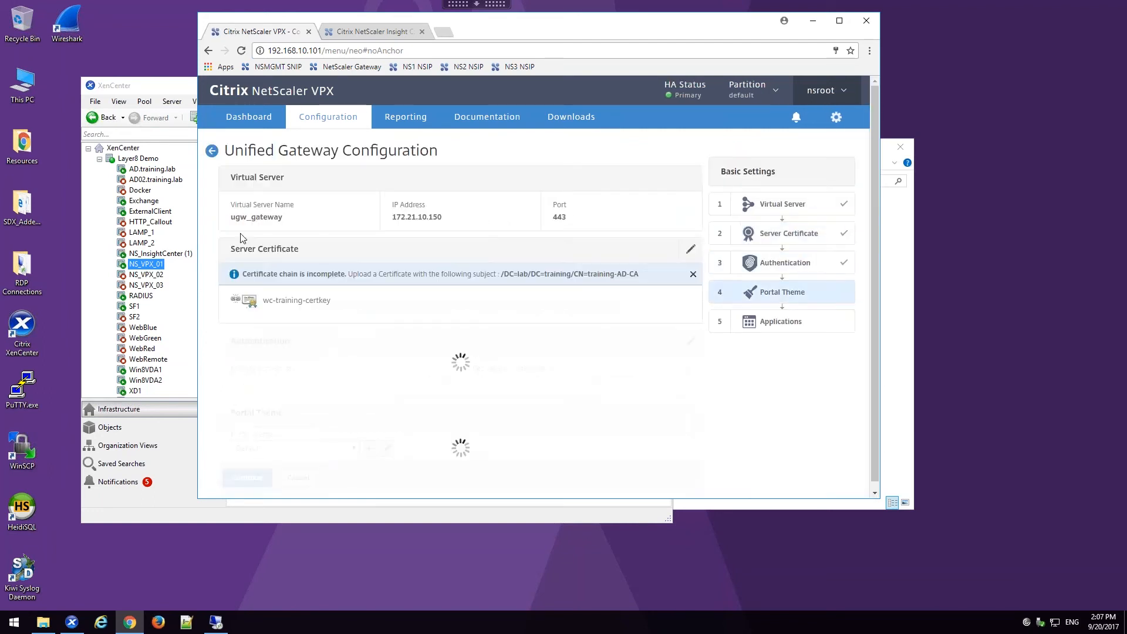
scroll(269, 393, down, 2)
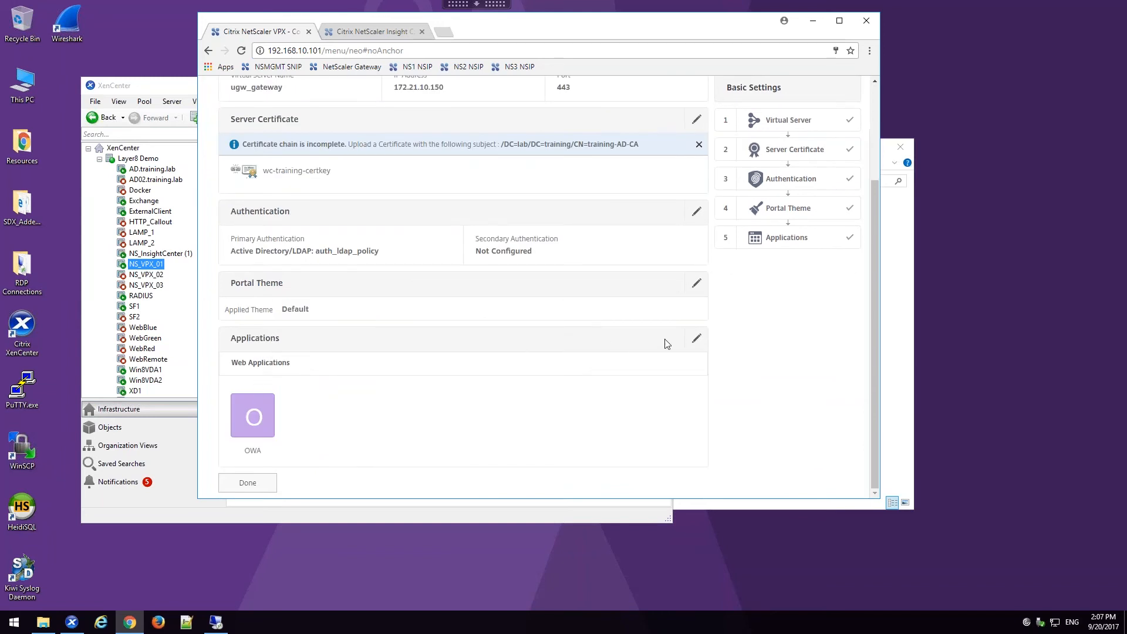
click(697, 340)
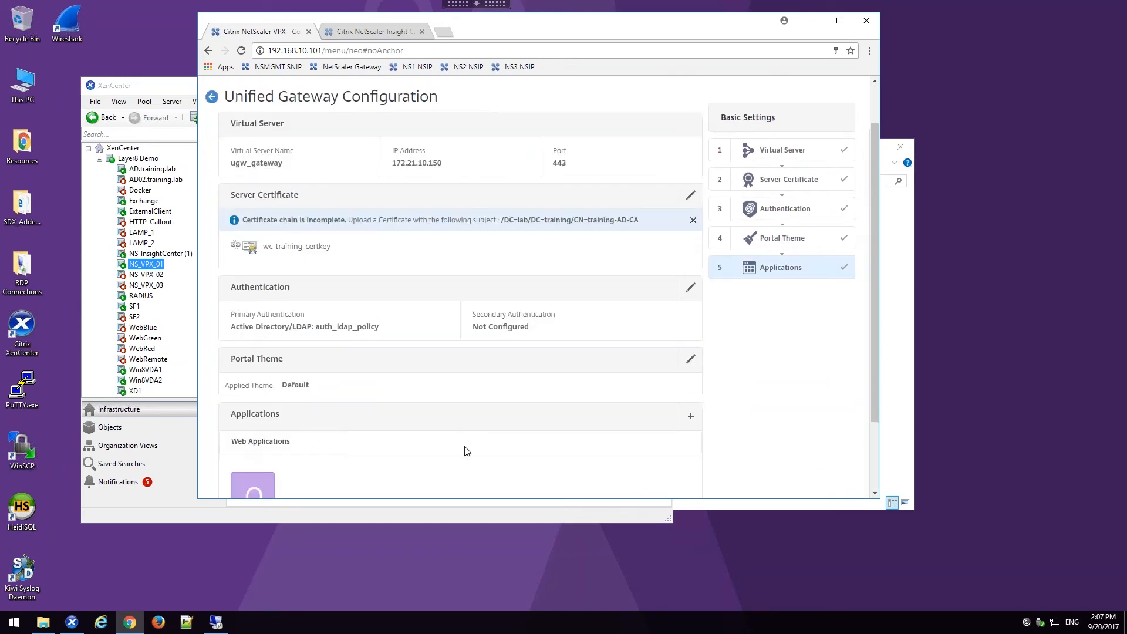
scroll(553, 435, down, 2)
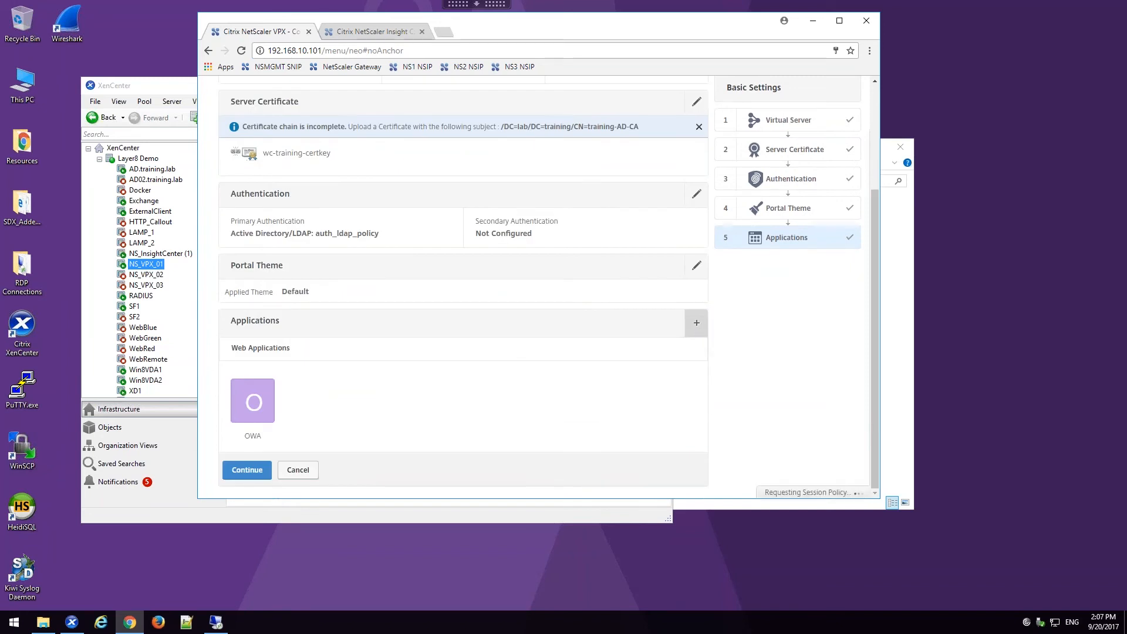
click(692, 323)
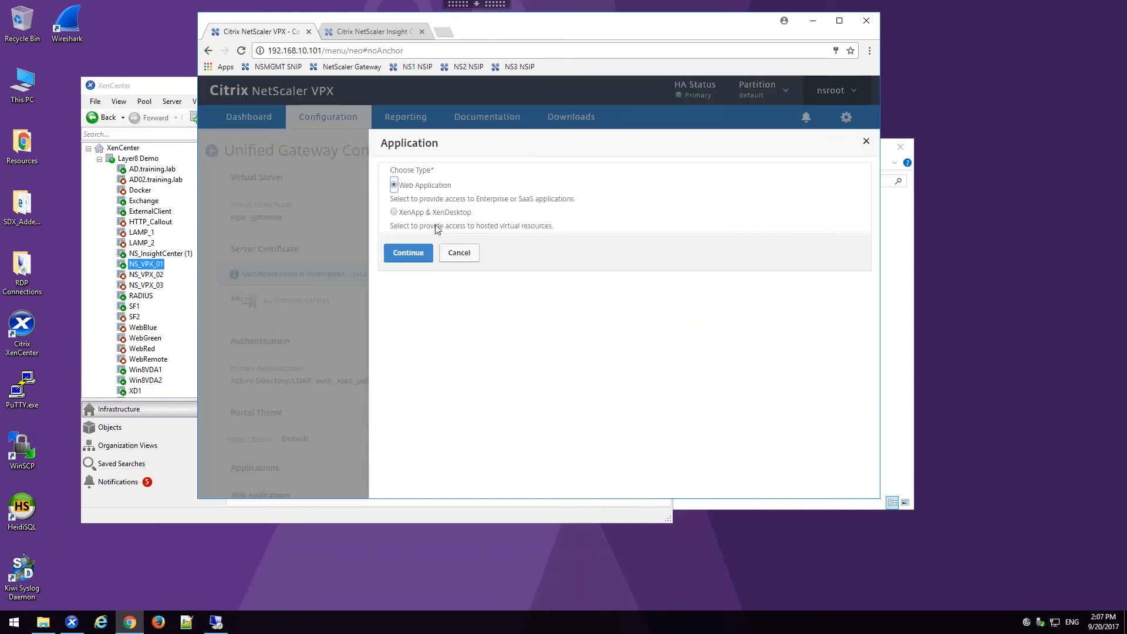
click(394, 212)
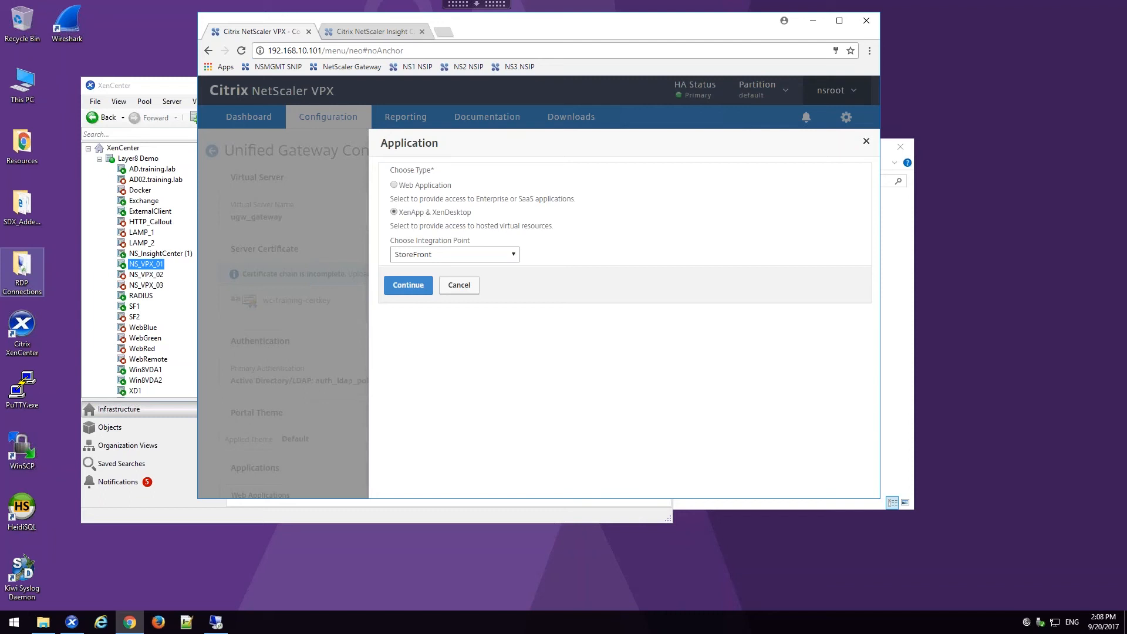
click(409, 285)
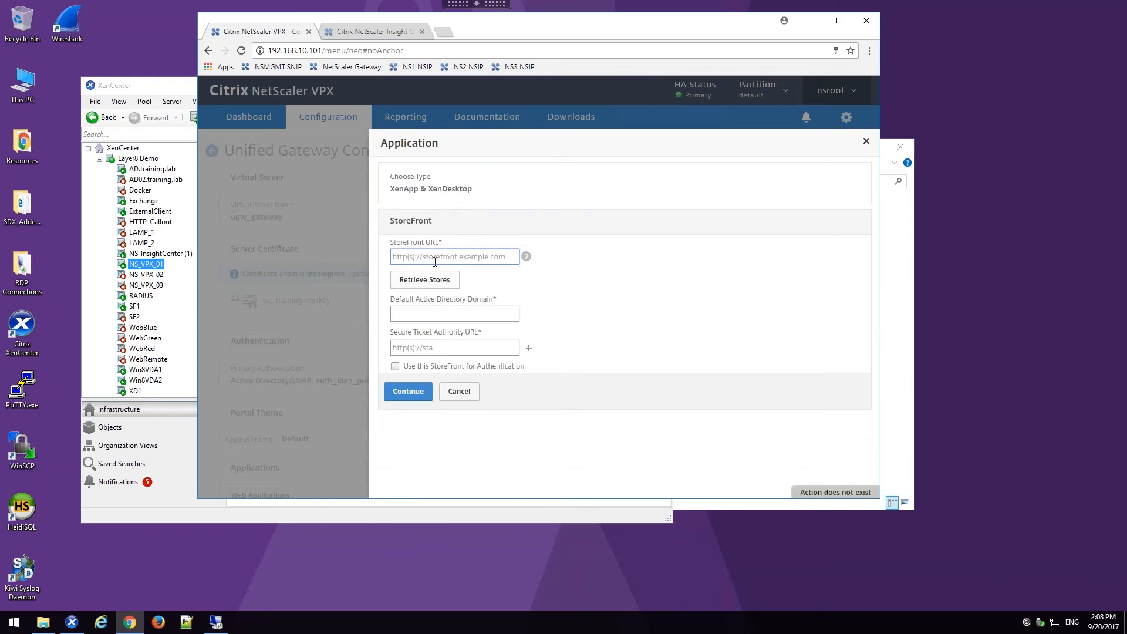
text(https://sto)
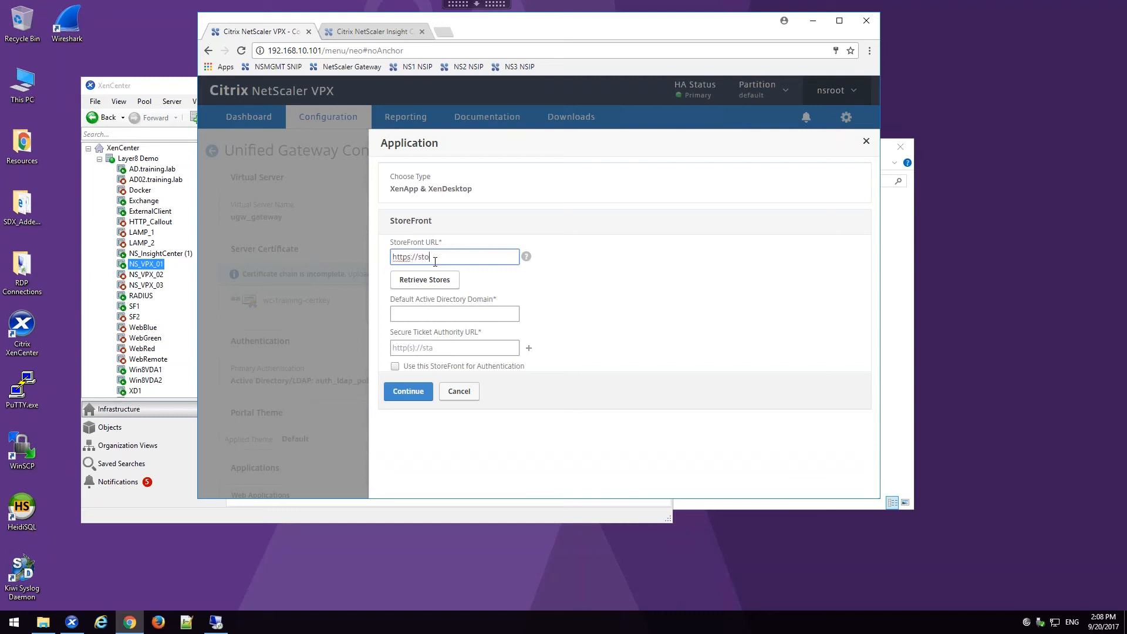
text(refront.training.lab)
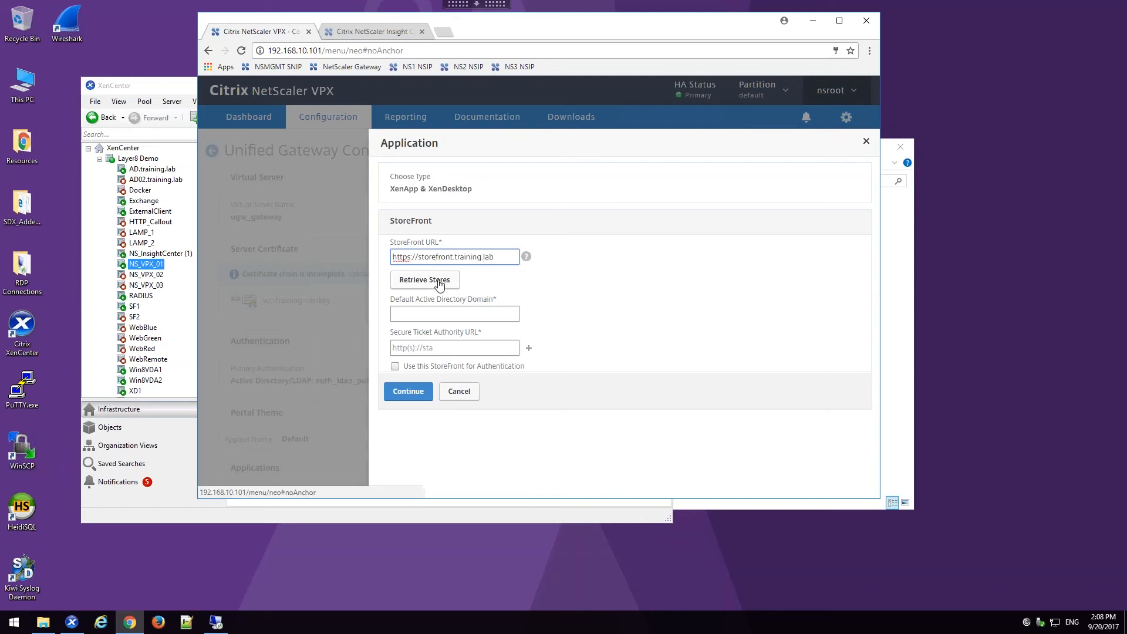
click(439, 282)
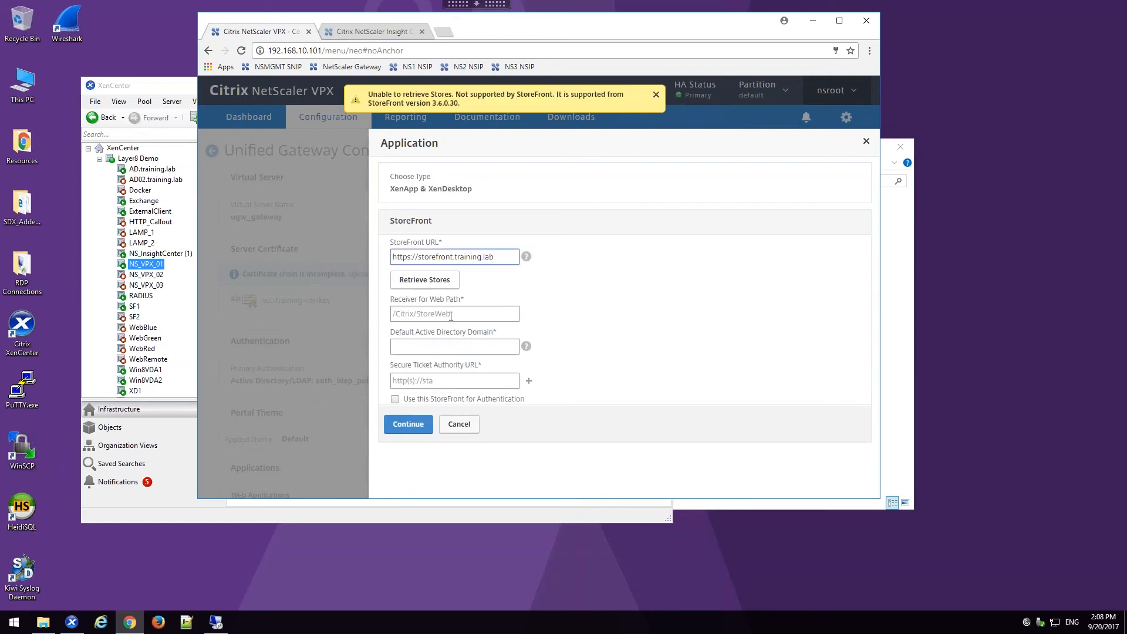
Step: Set the Receiver for Web path to /Citrix/Store-1Web and the default Active Directory domain to training
click(447, 316)
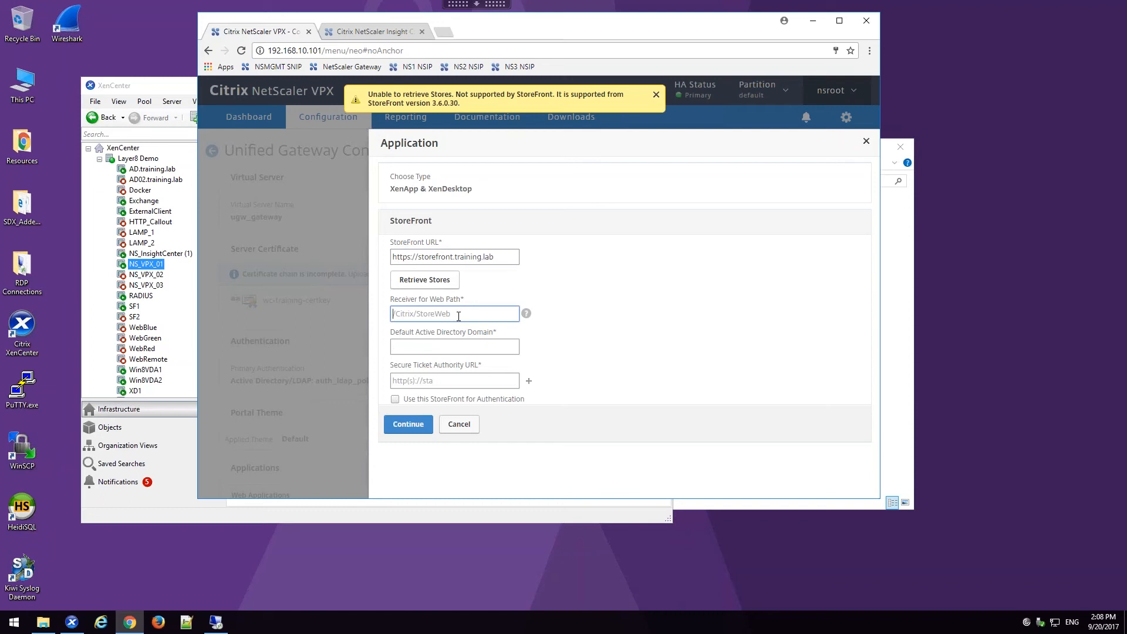
text(/Citrix/Store-1Web)
click(450, 344)
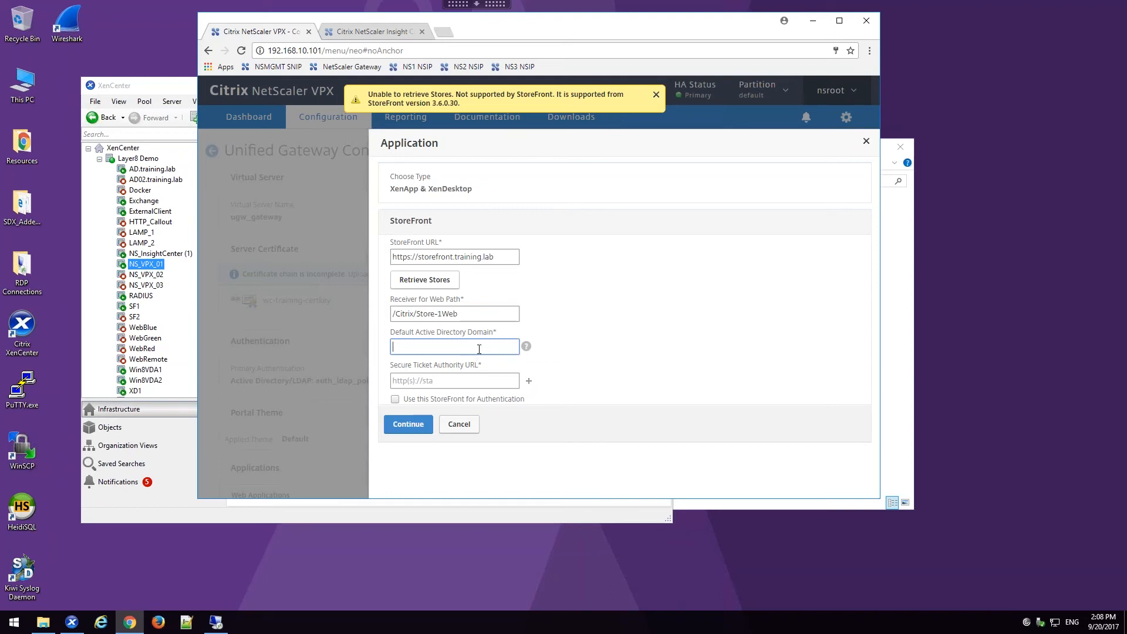
text(training)
click(472, 384)
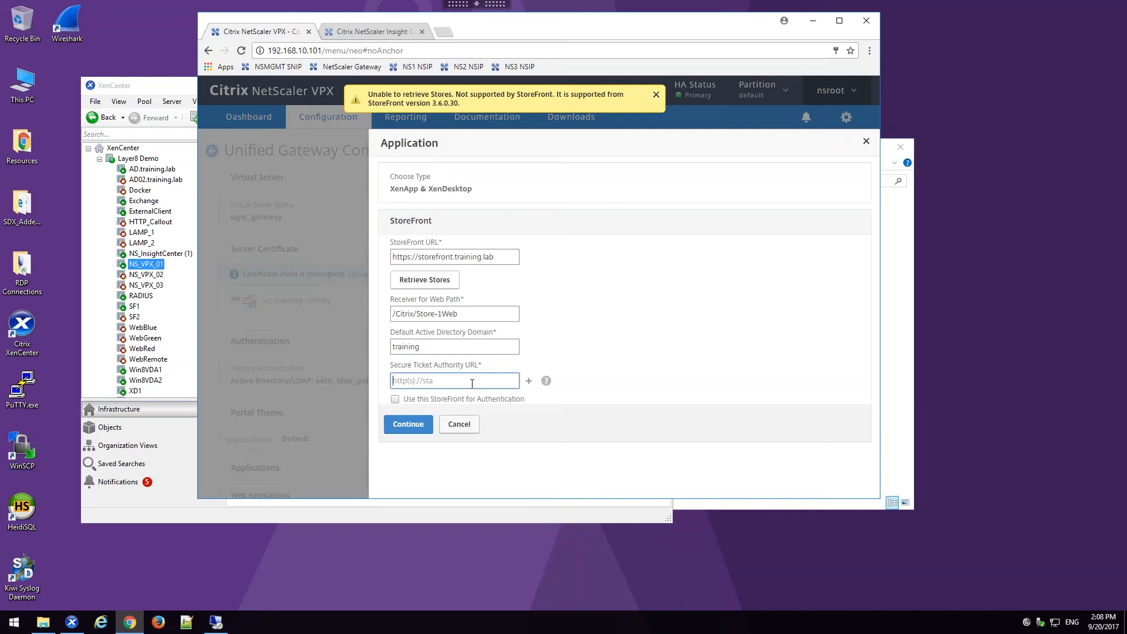
text(https://xd1.training.lab)
click(528, 381)
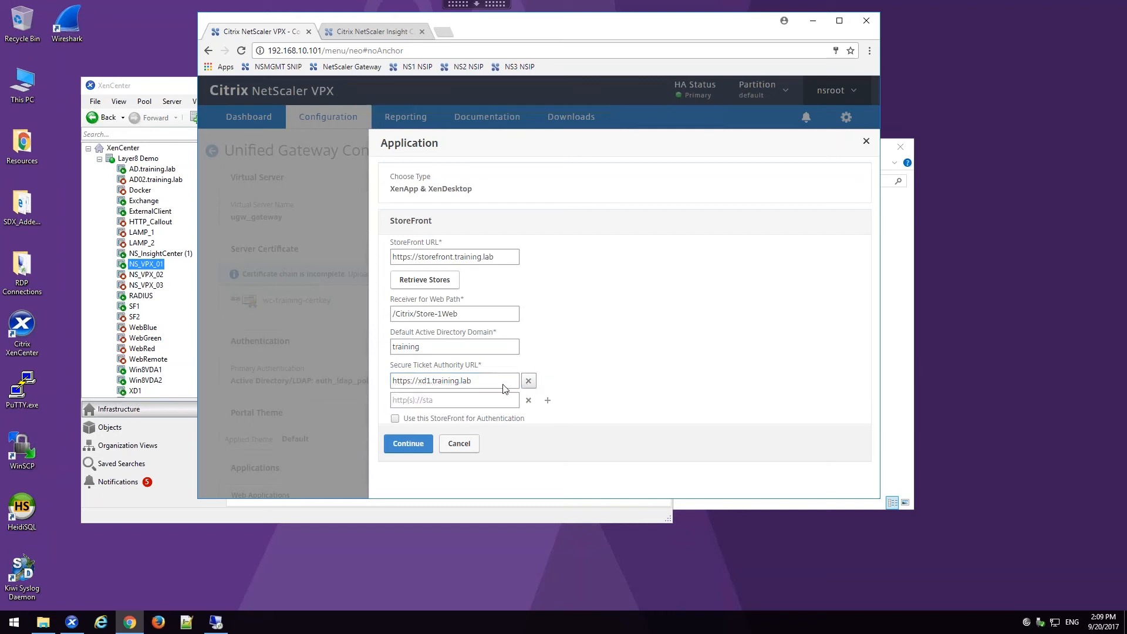
click(454, 397)
text(https://xd2.training.lab)
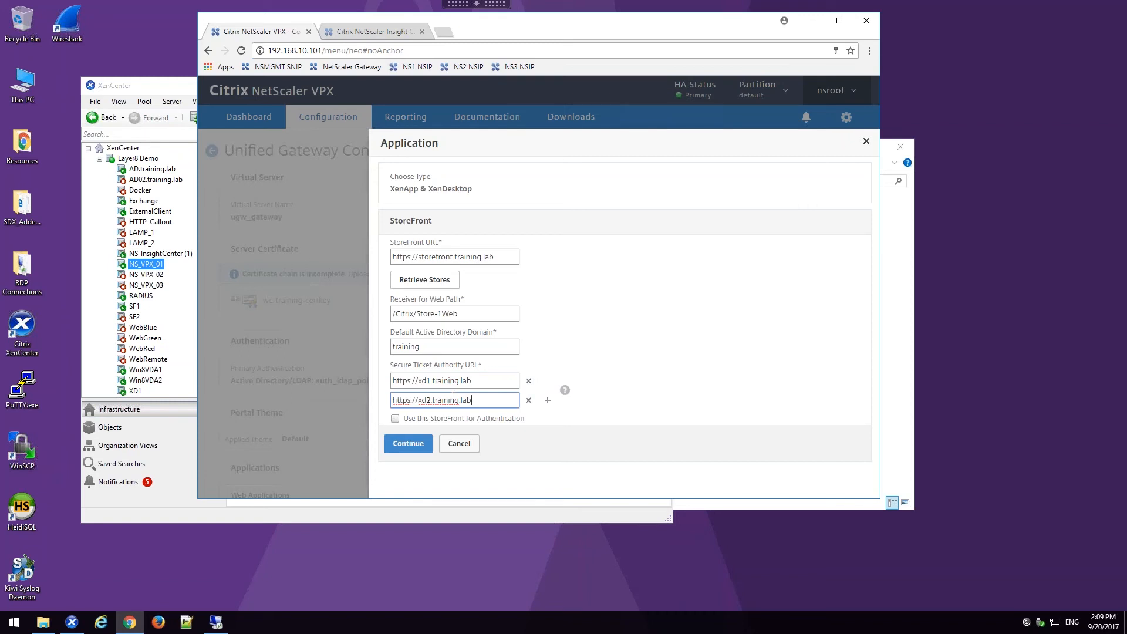
click(408, 444)
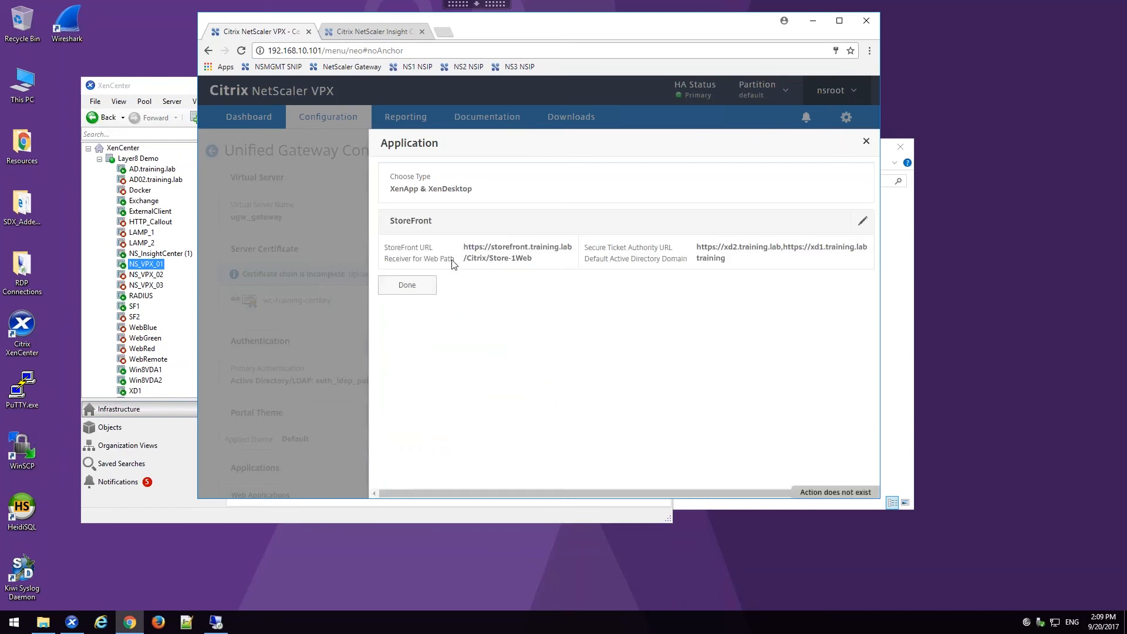
Step: Finish adding the StoreFront application and complete the Unified Gateway configuration
click(418, 292)
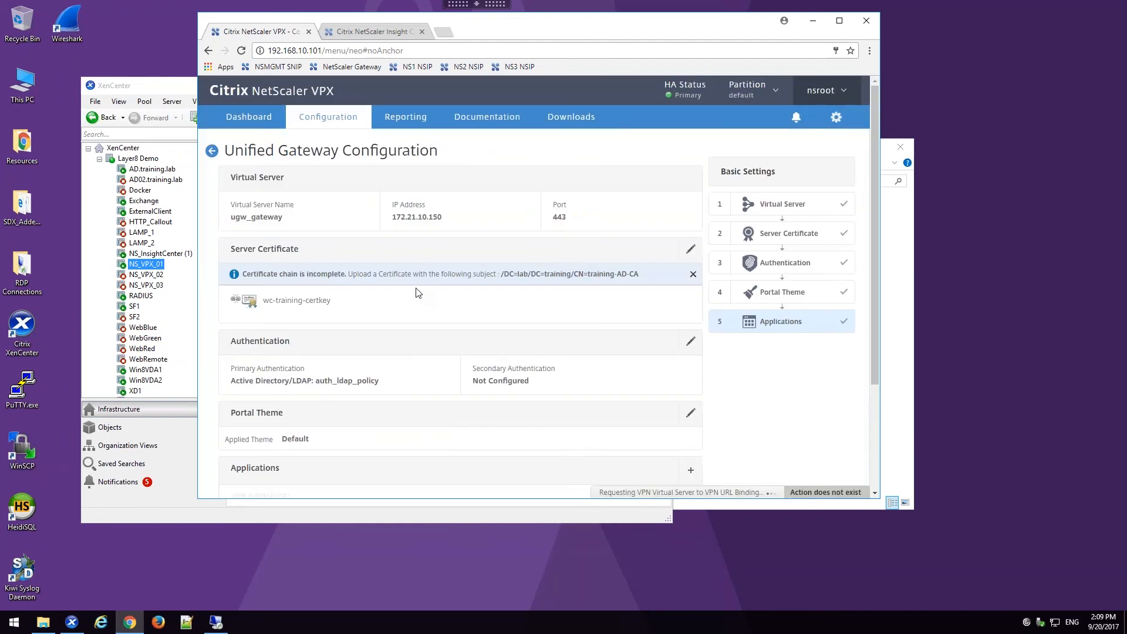
scroll(412, 304, down, 1)
scroll(412, 304, down, 3)
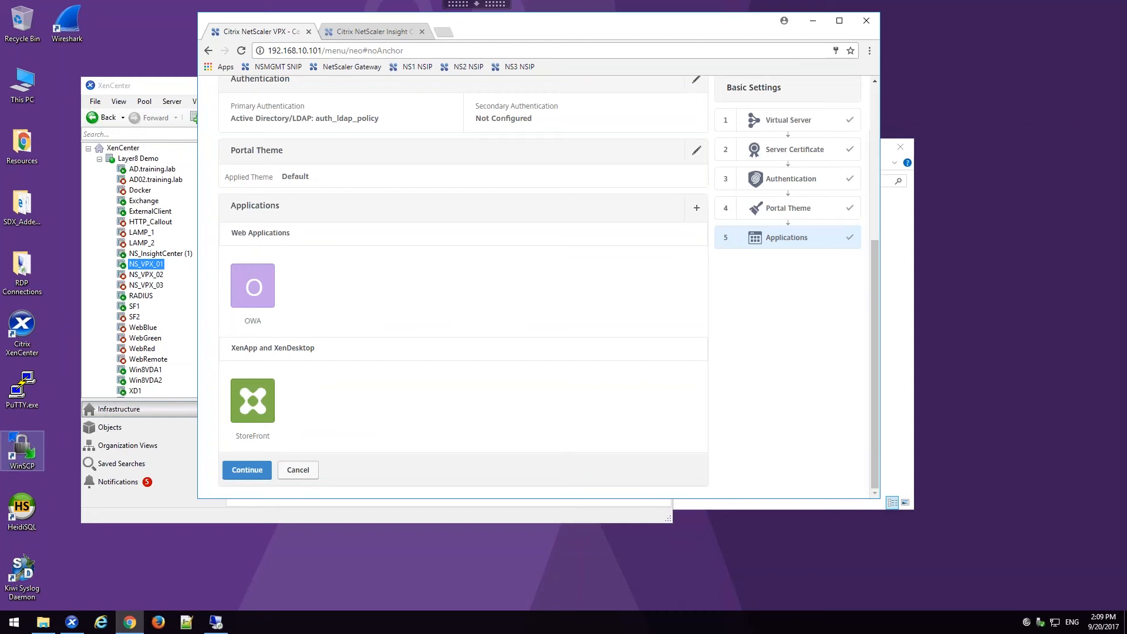
click(235, 477)
scroll(256, 458, down, 4)
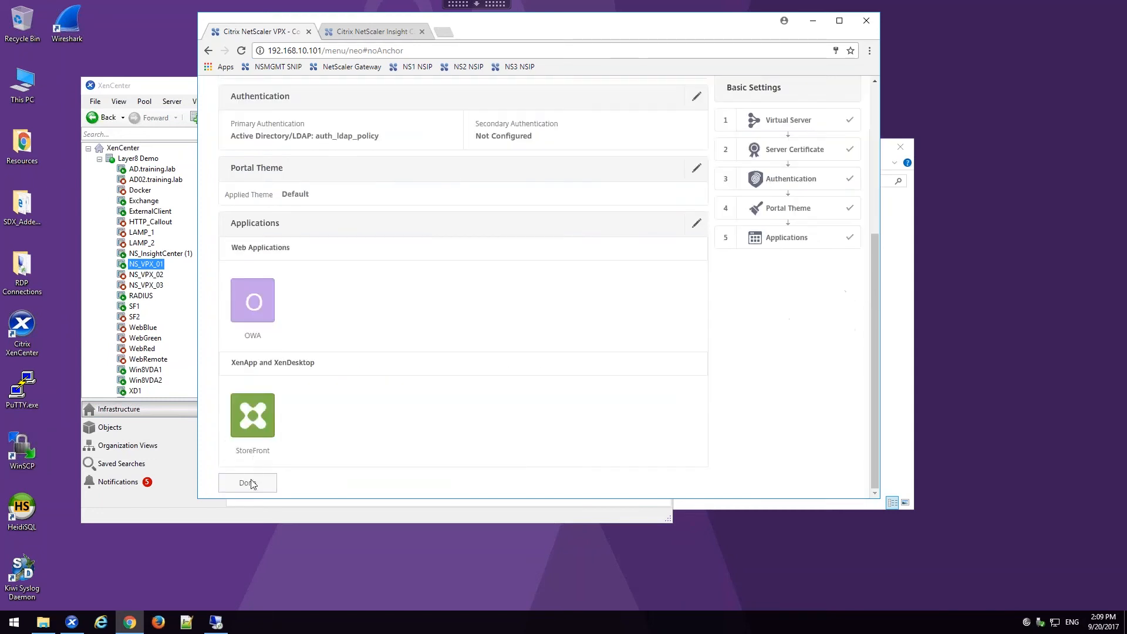
click(247, 483)
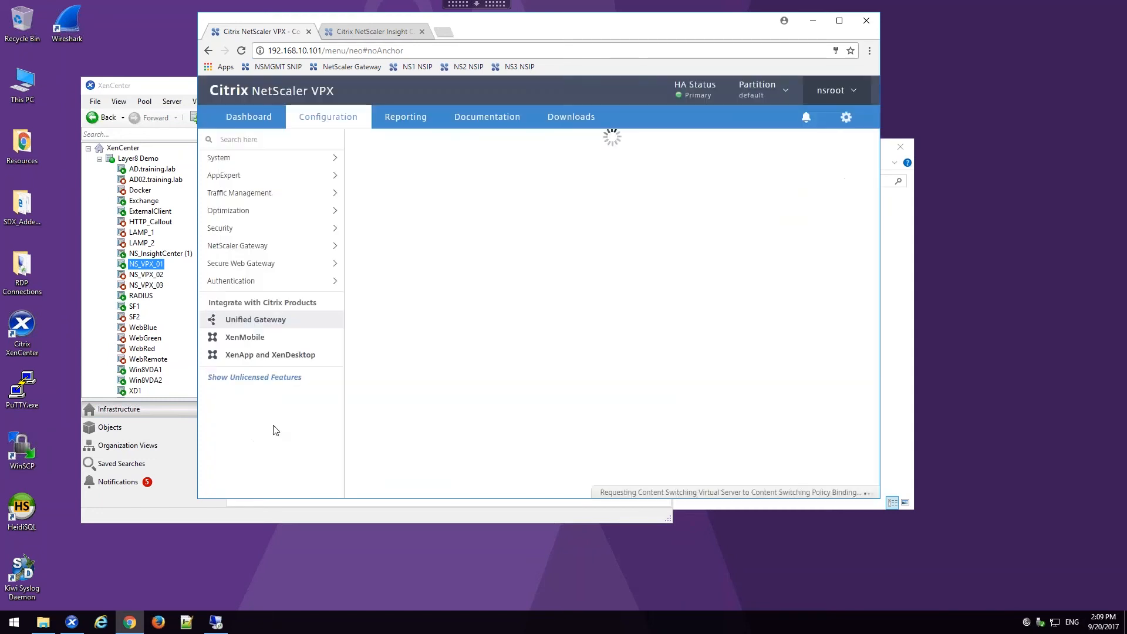
Step: Open the NetScaler Gateway session profile AC_WB_172.21.10.150 and show its Client Experience settings
click(241, 248)
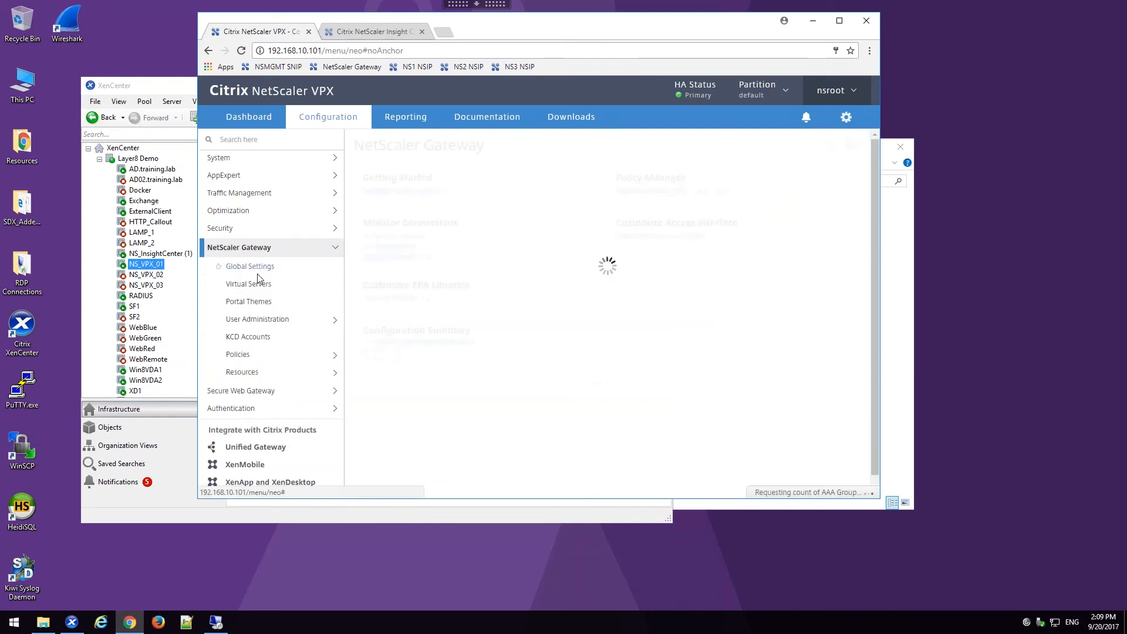
click(251, 358)
scroll(252, 399, down, 1)
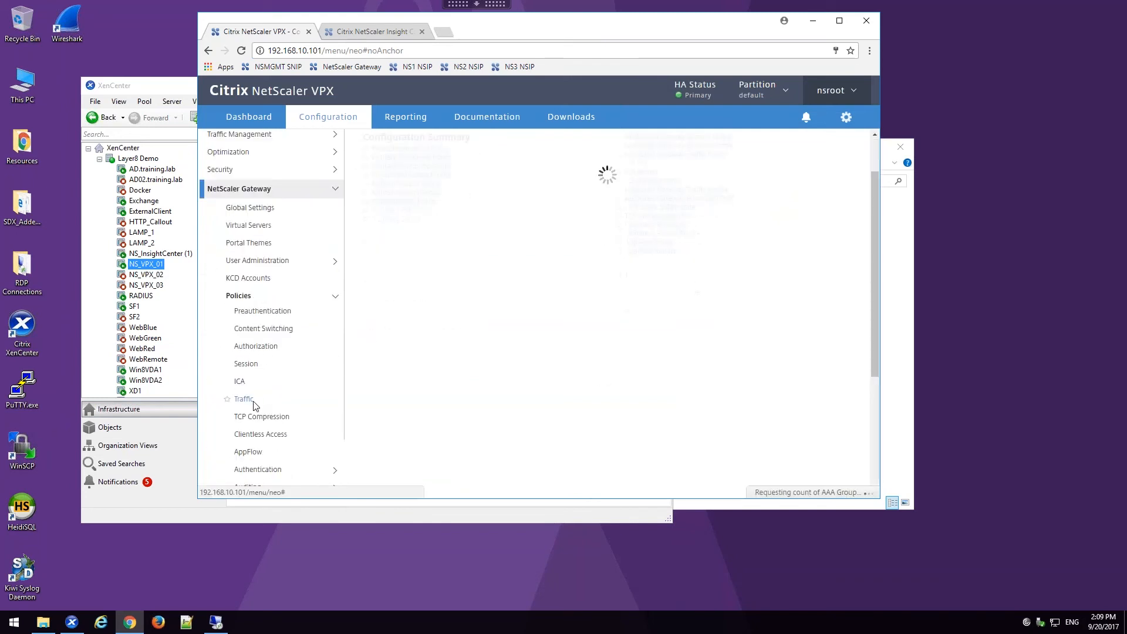
click(261, 364)
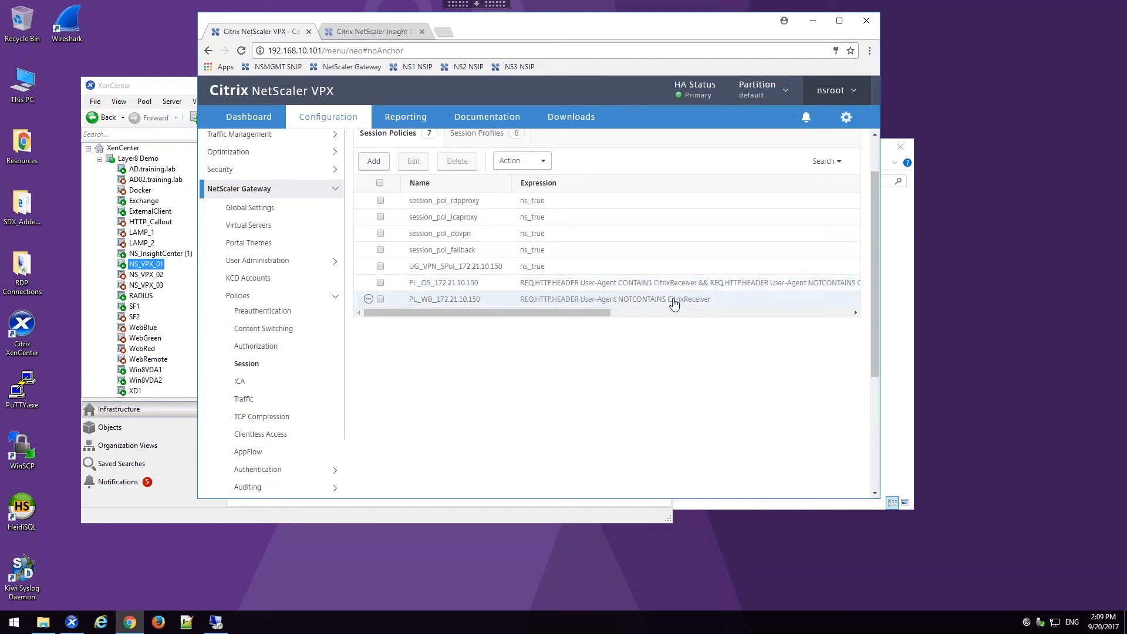
click(477, 133)
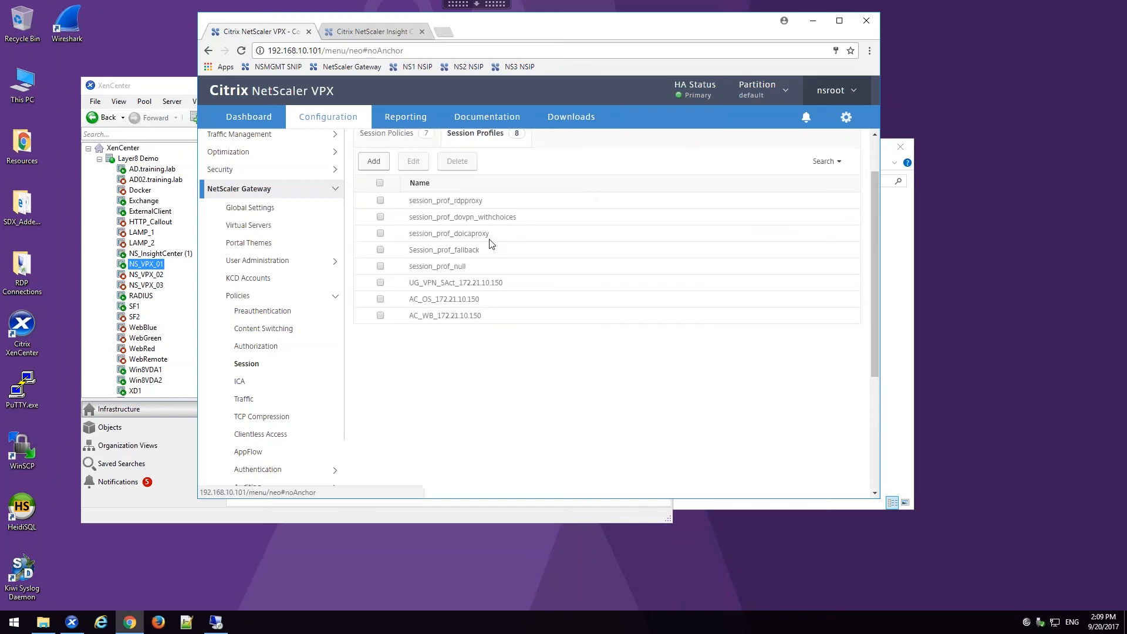
double_click(494, 320)
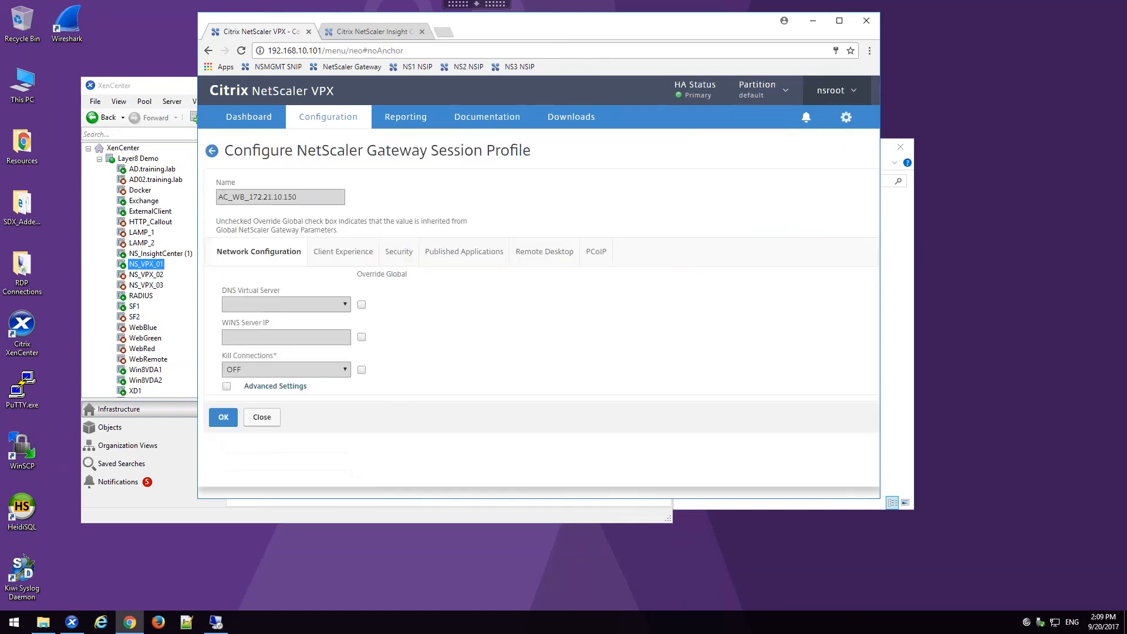
click(350, 262)
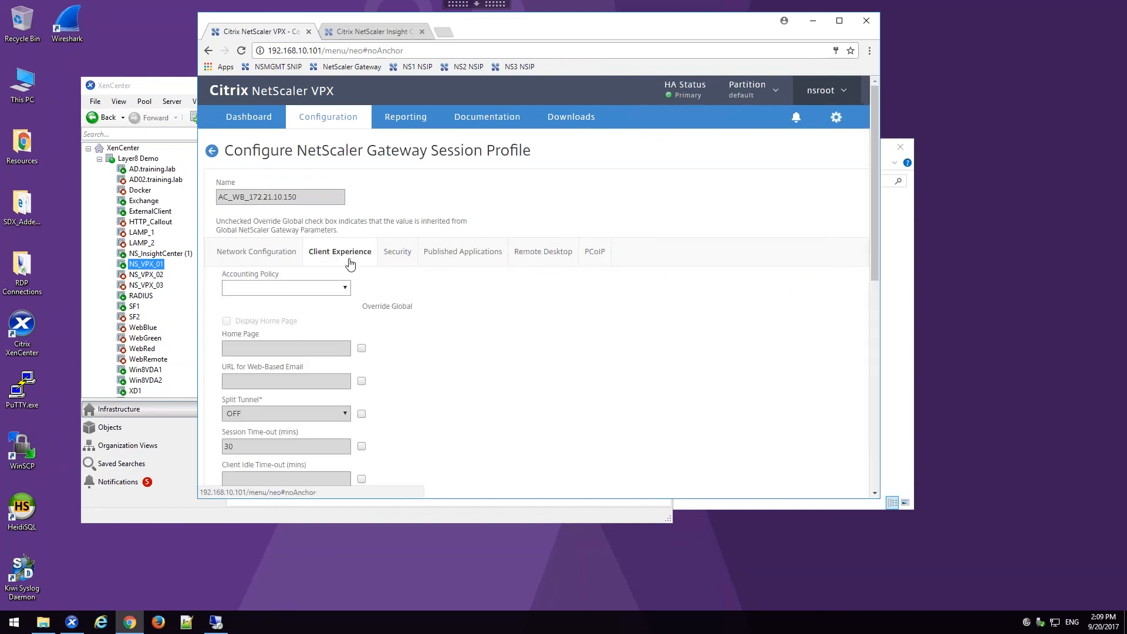
Step: Review the session profile's Client Experience, Security and Published Applications settings, and close the profile with OK
scroll(352, 264, down, 2)
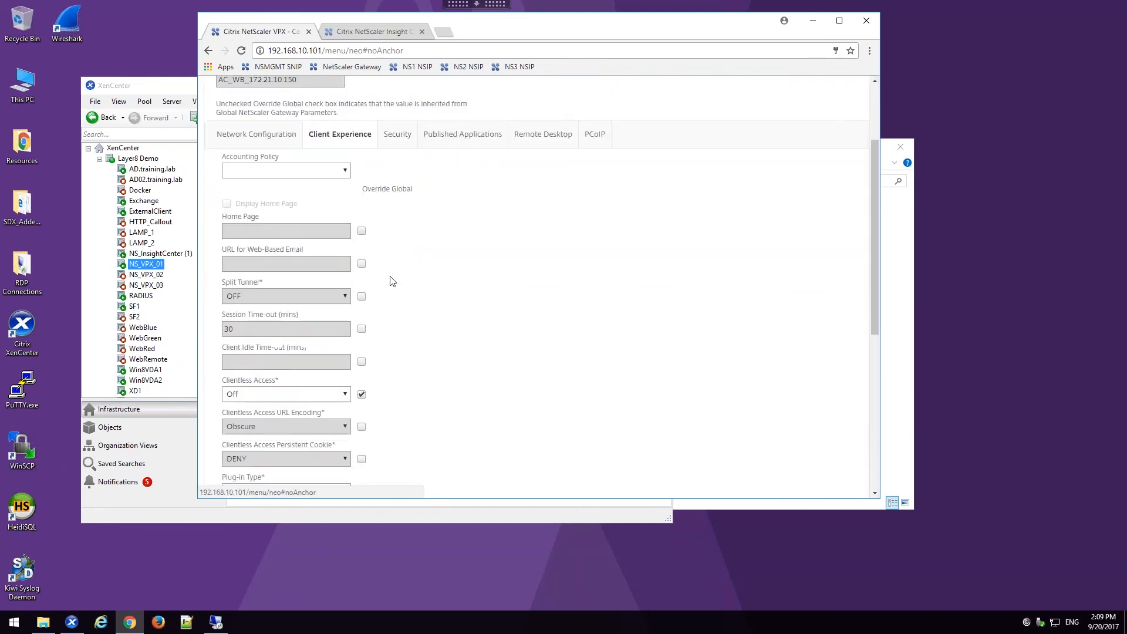
scroll(392, 281, down, 2)
scroll(385, 317, down, 2)
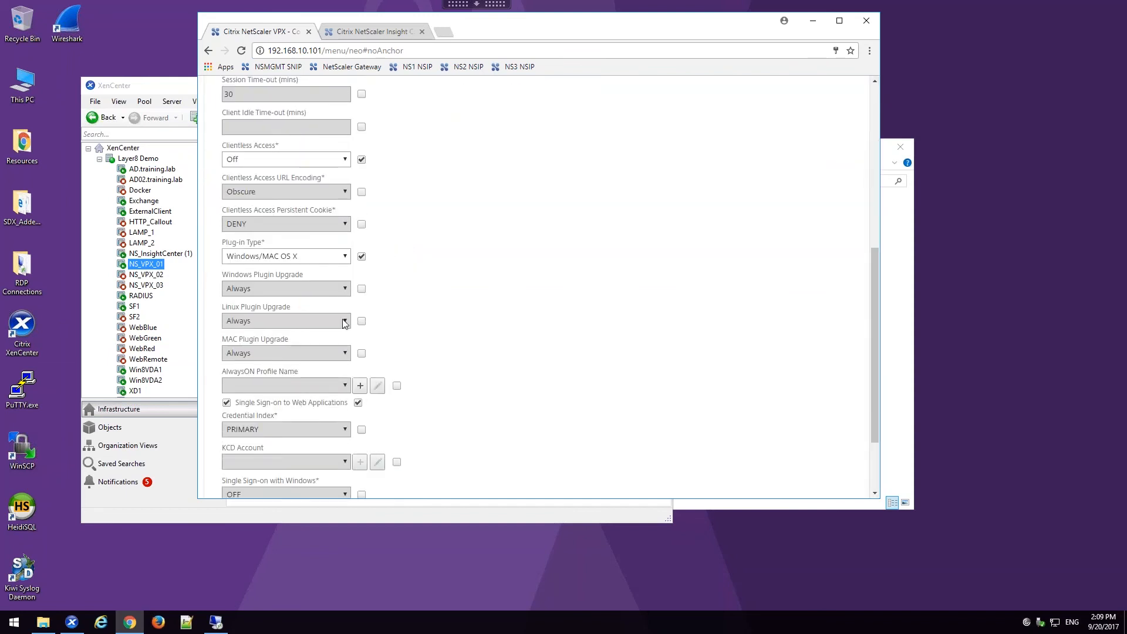
scroll(355, 264, up, 6)
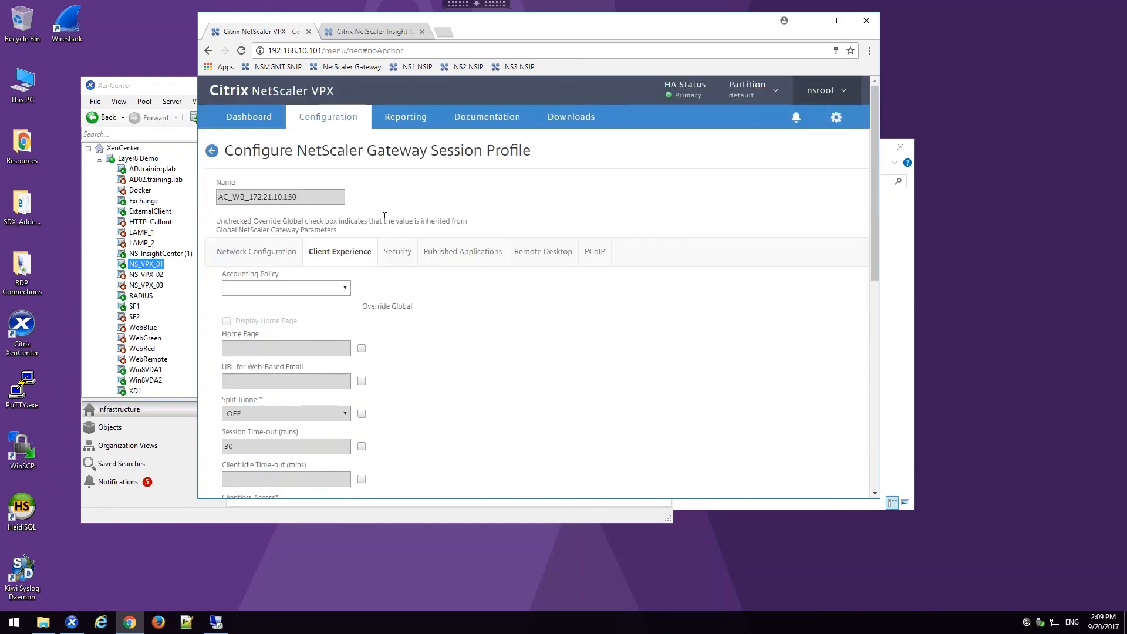
click(397, 252)
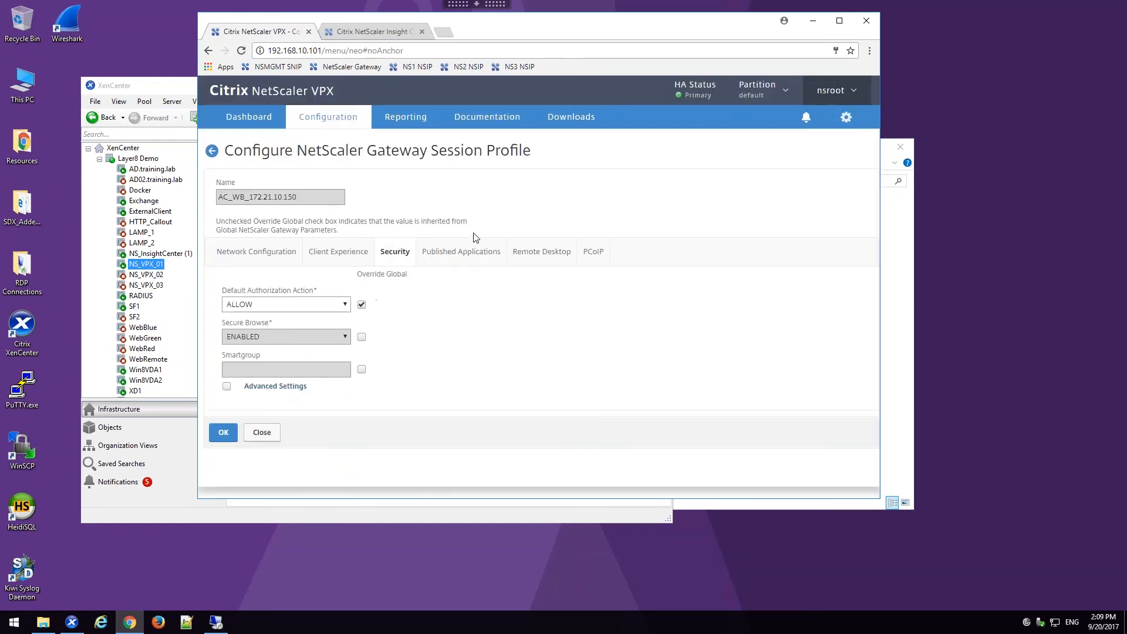
click(468, 253)
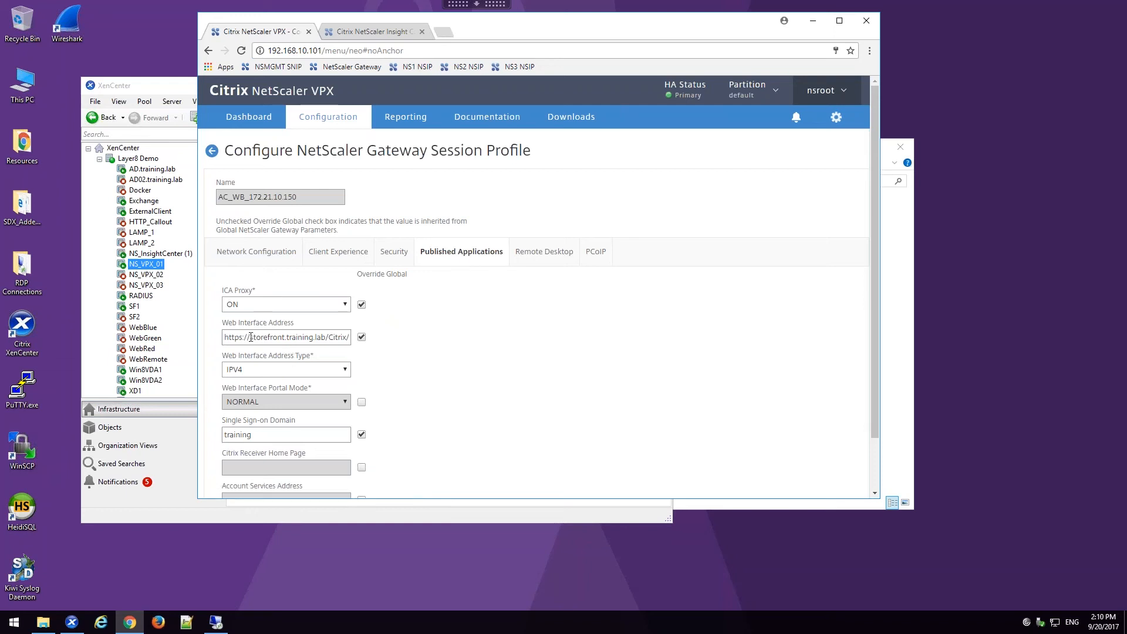
scroll(310, 340, down, 1)
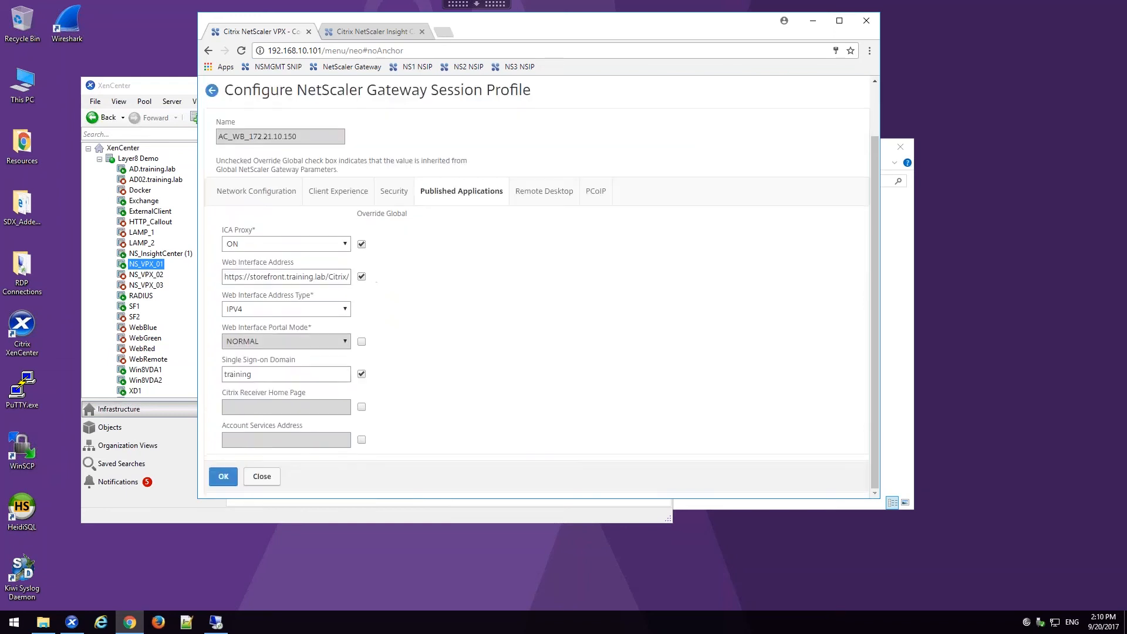
click(223, 477)
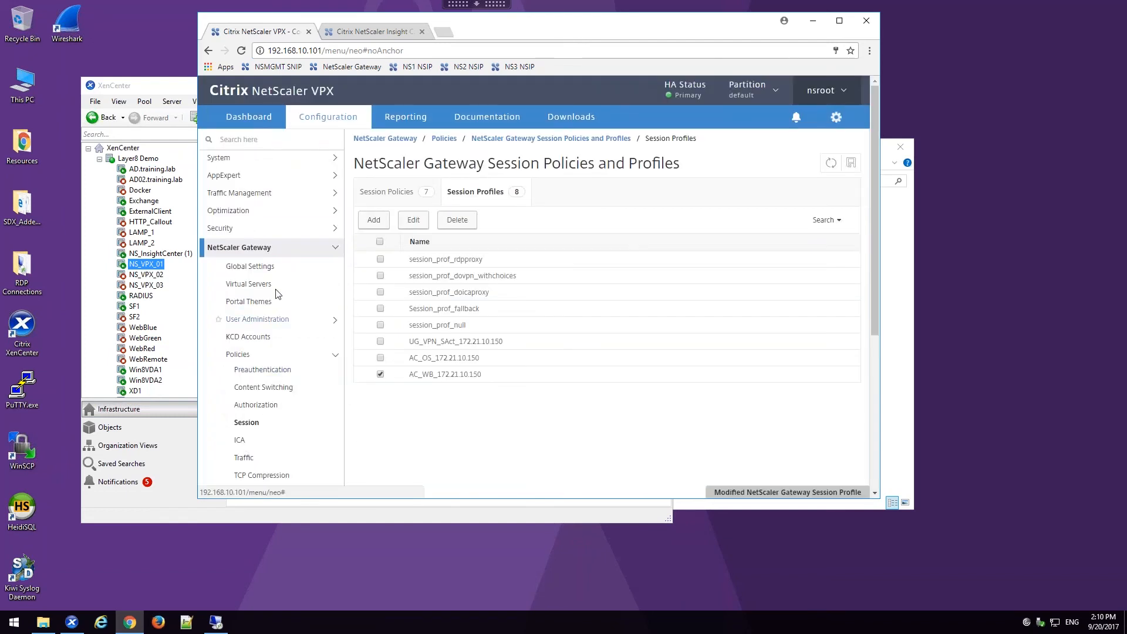
Step: Review the configuration of the NetScaler Gateway virtual server UG_VPN_ugw_gateway, including its STA servers and session policies, and close it
click(249, 284)
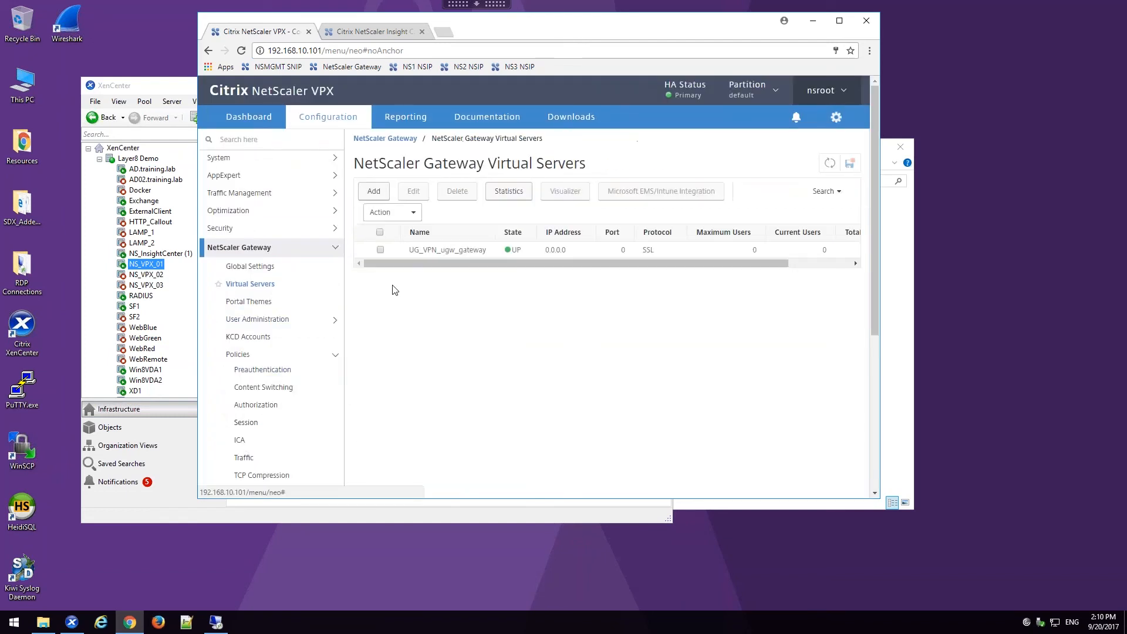
click(437, 253)
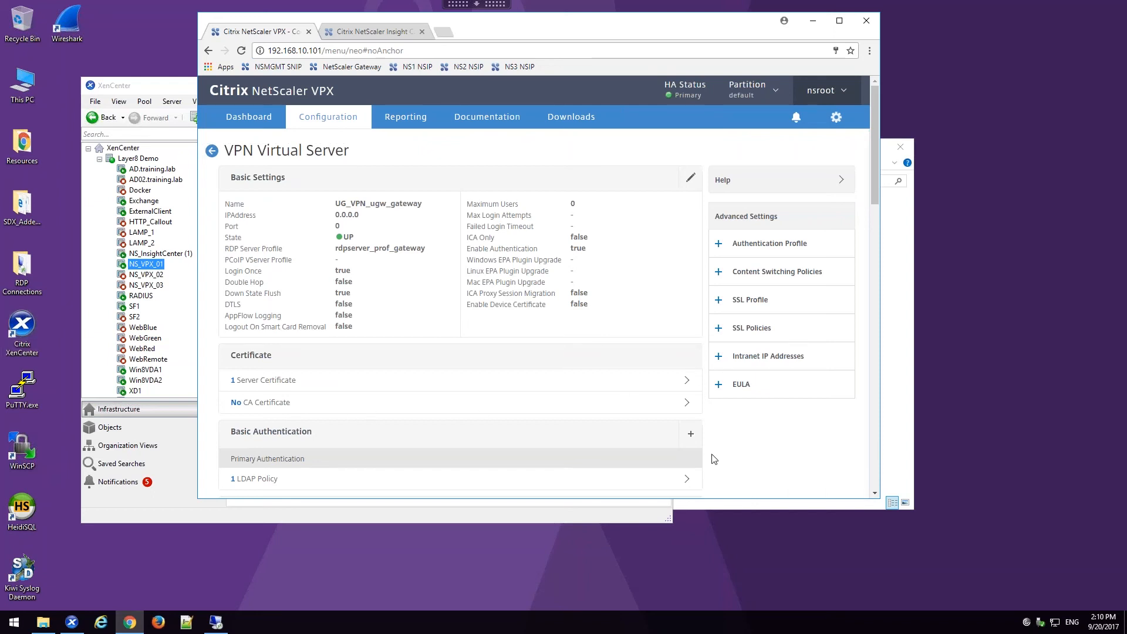
scroll(713, 446, down, 8)
scroll(704, 446, down, 10)
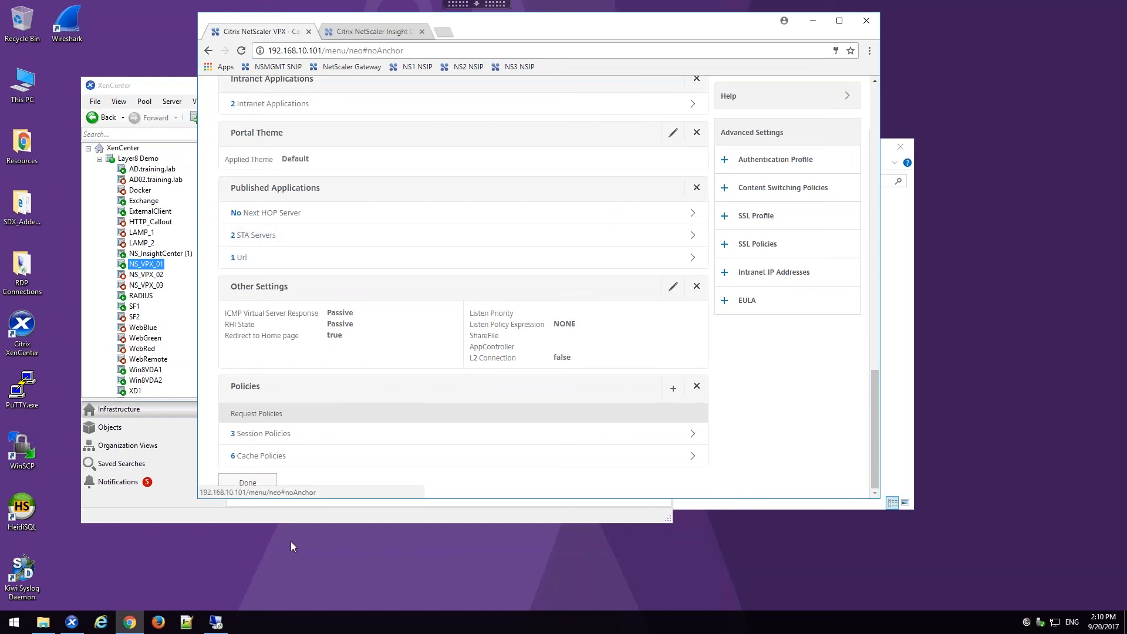
click(274, 481)
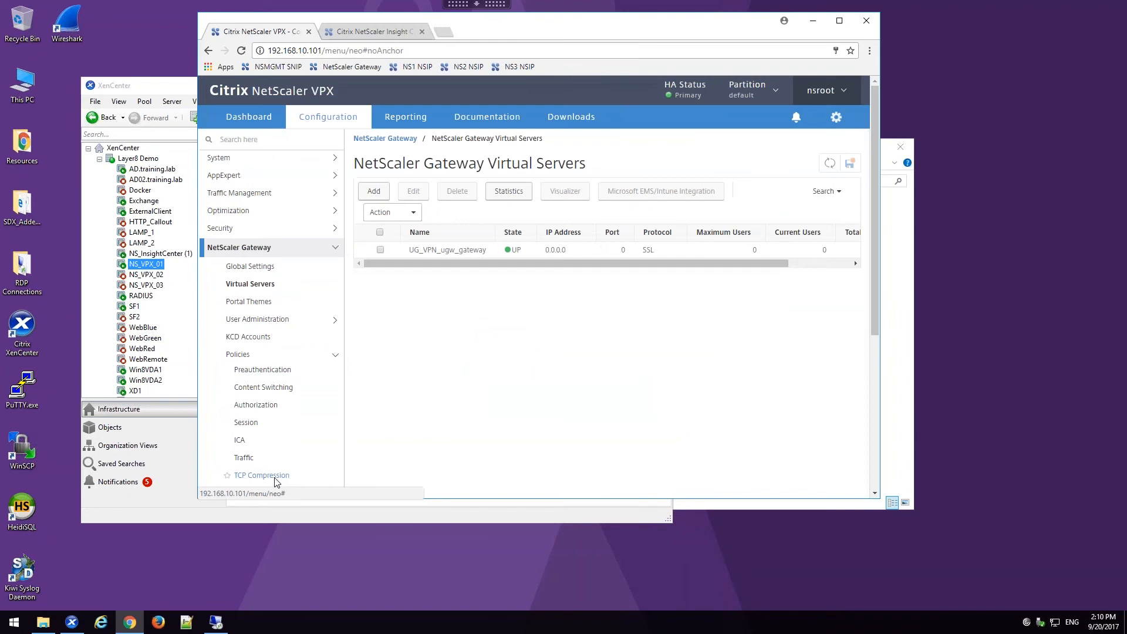
Step: Switch to XenCenter, display the console of the SF1 virtual machine and maximize the window
click(135, 307)
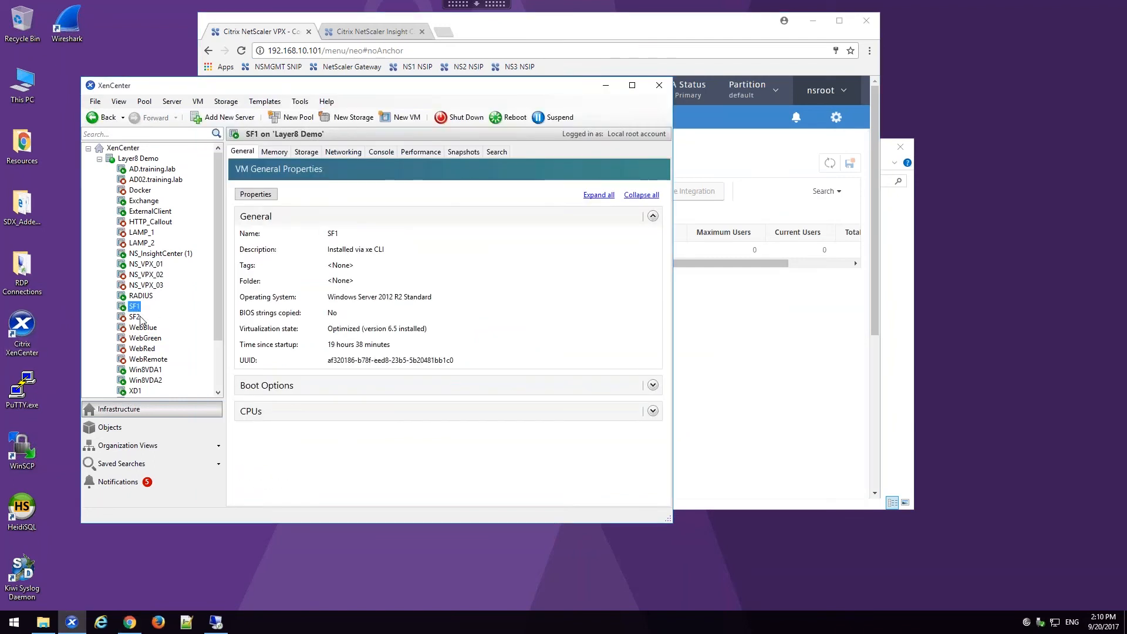
click(385, 155)
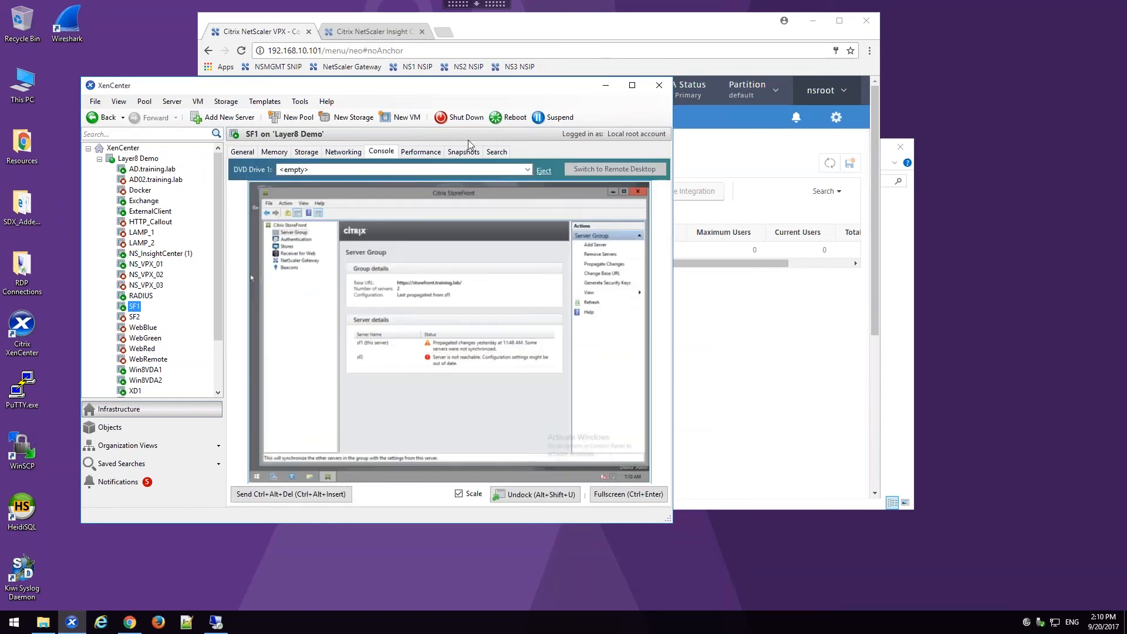
double_click(454, 89)
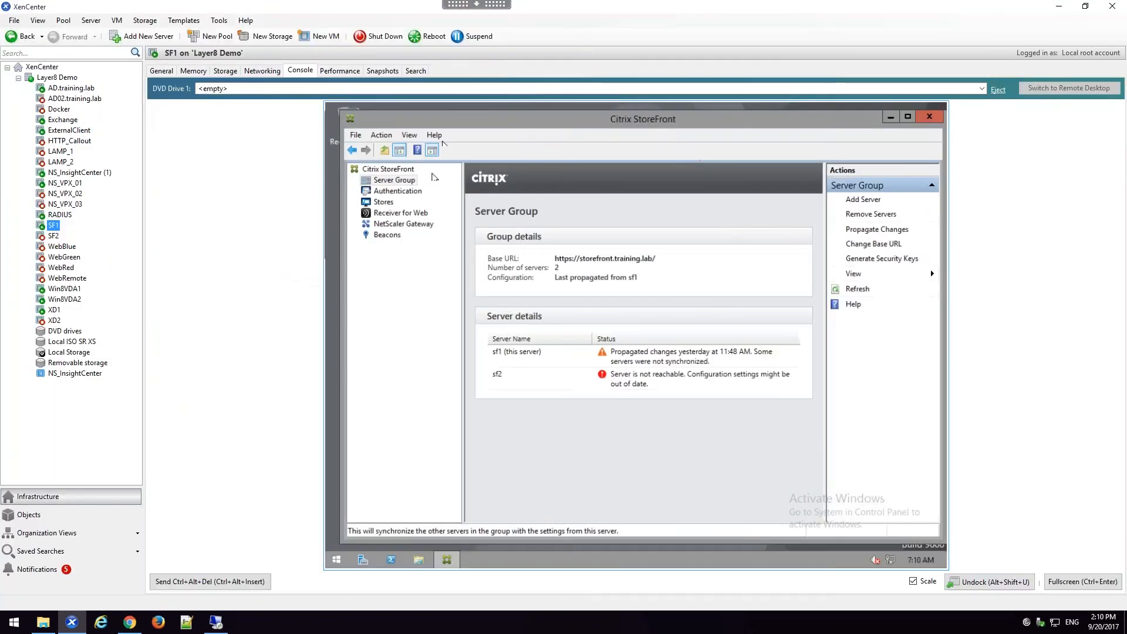
Step: Enable the Pass-through from NetScaler Gateway authentication method in Citrix StoreFront
click(391, 192)
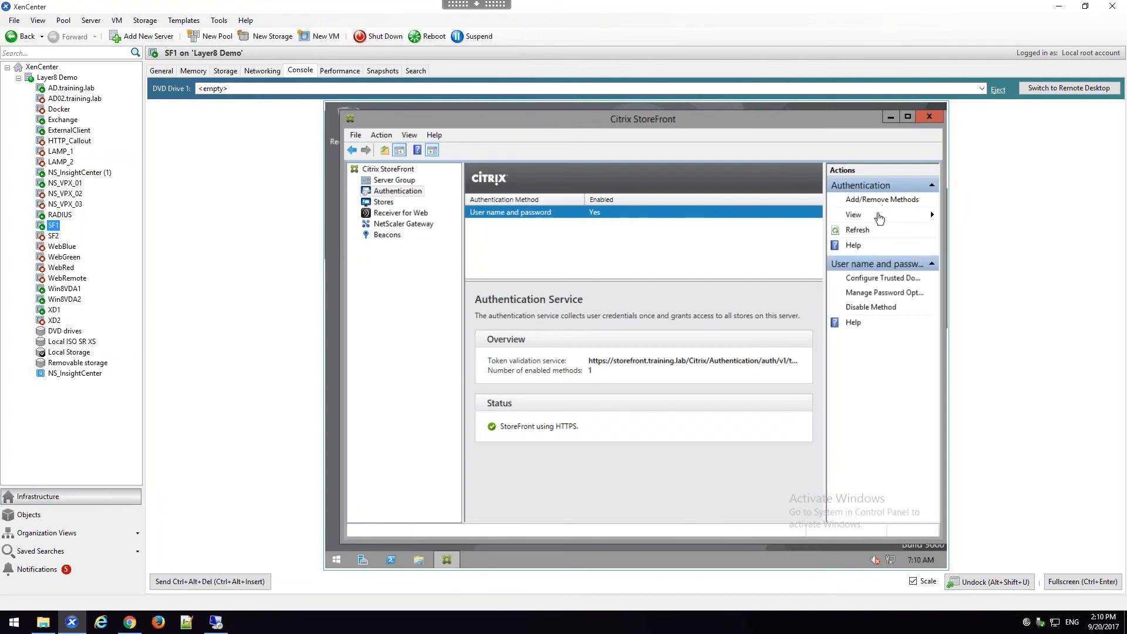
click(885, 202)
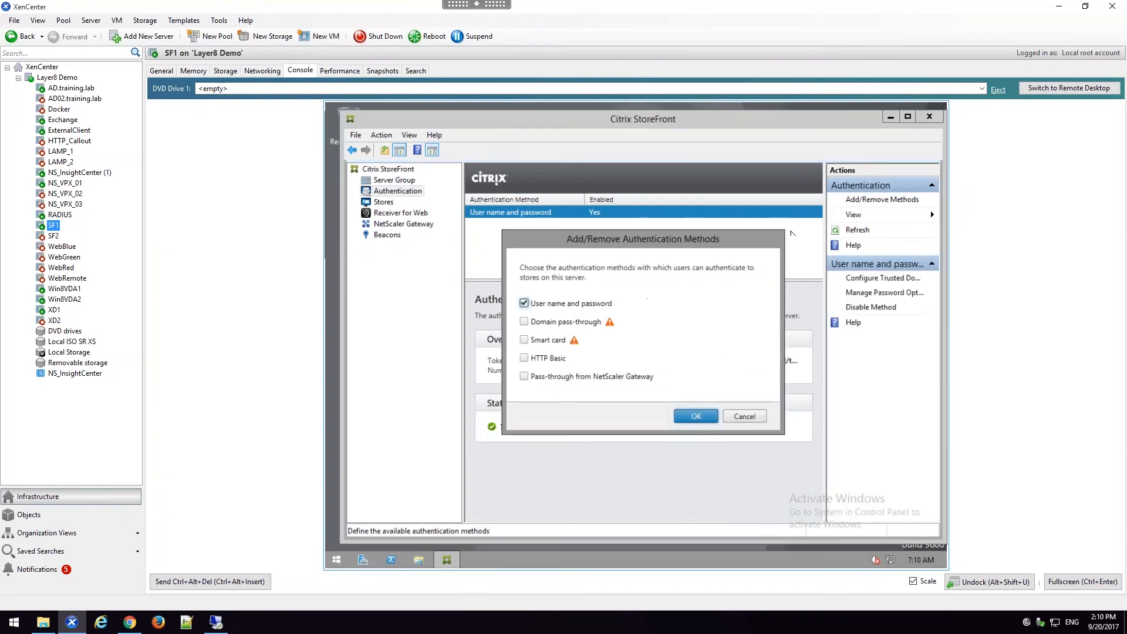
click(559, 376)
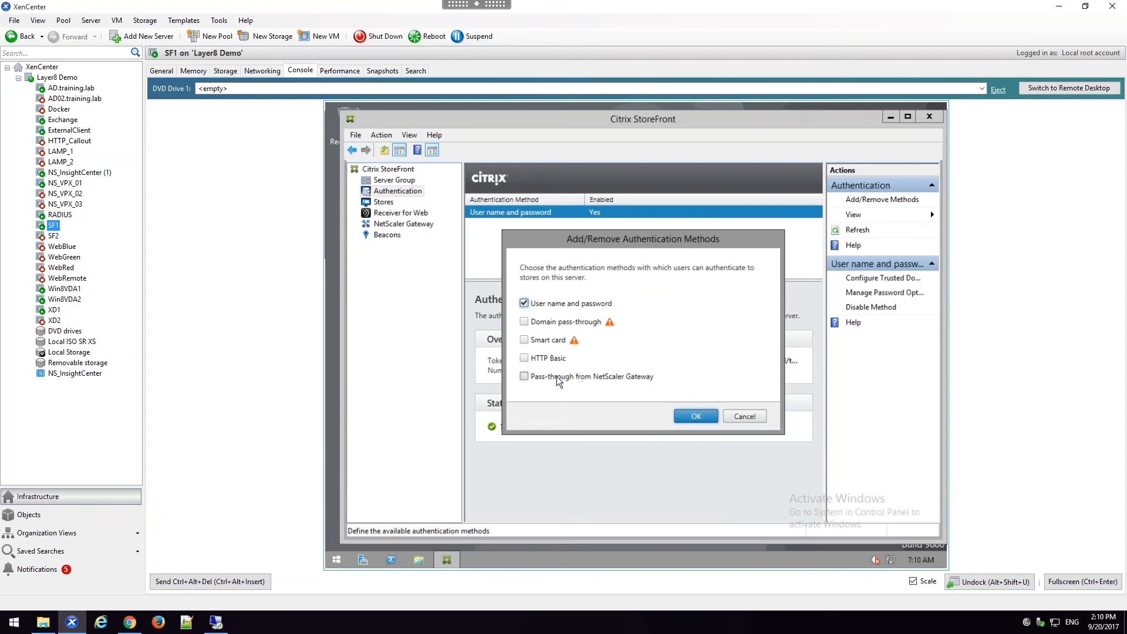
click(710, 415)
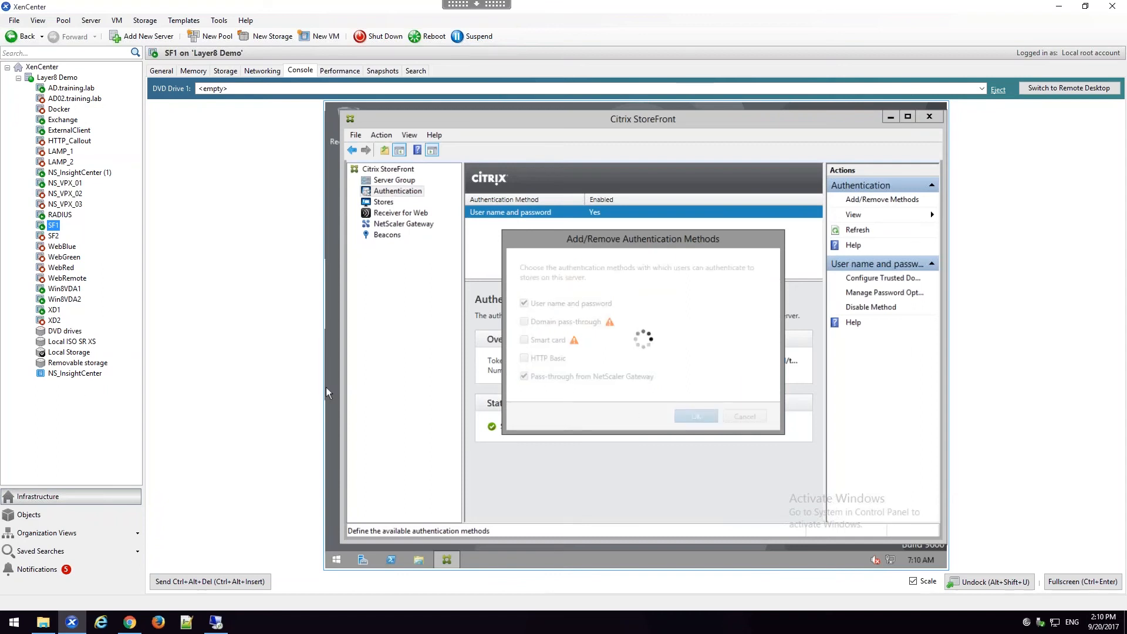
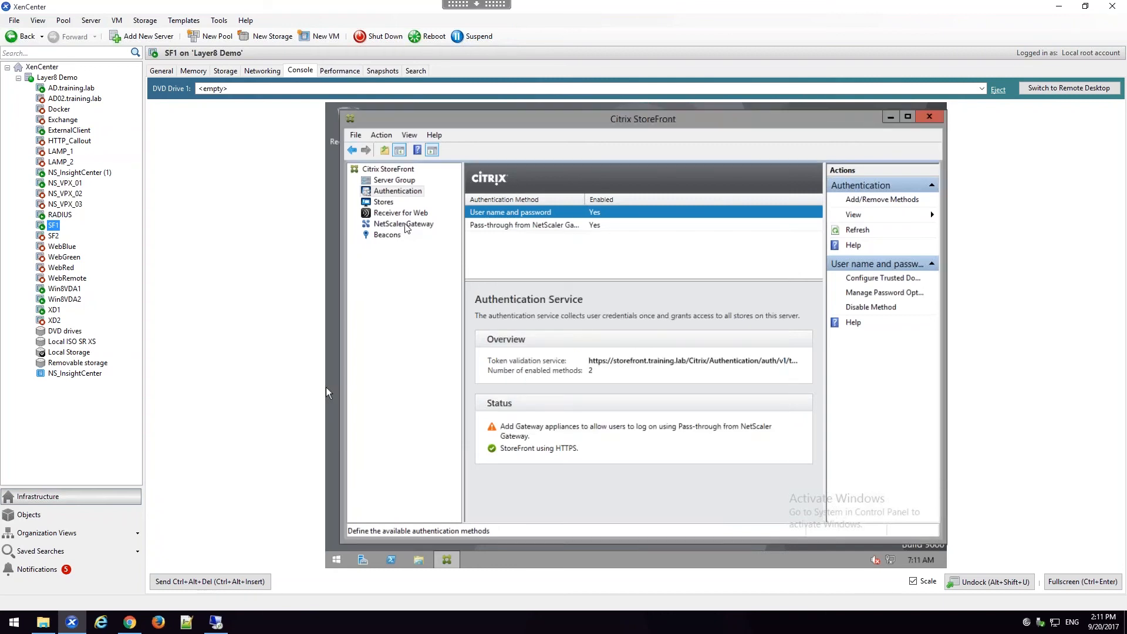
click(405, 225)
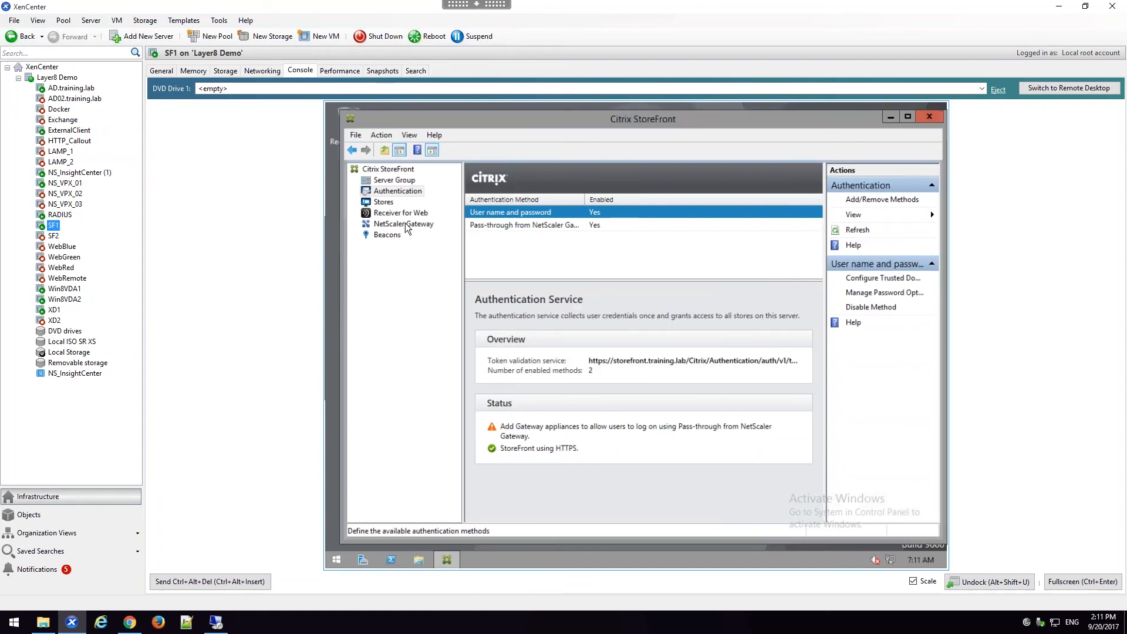
click(406, 225)
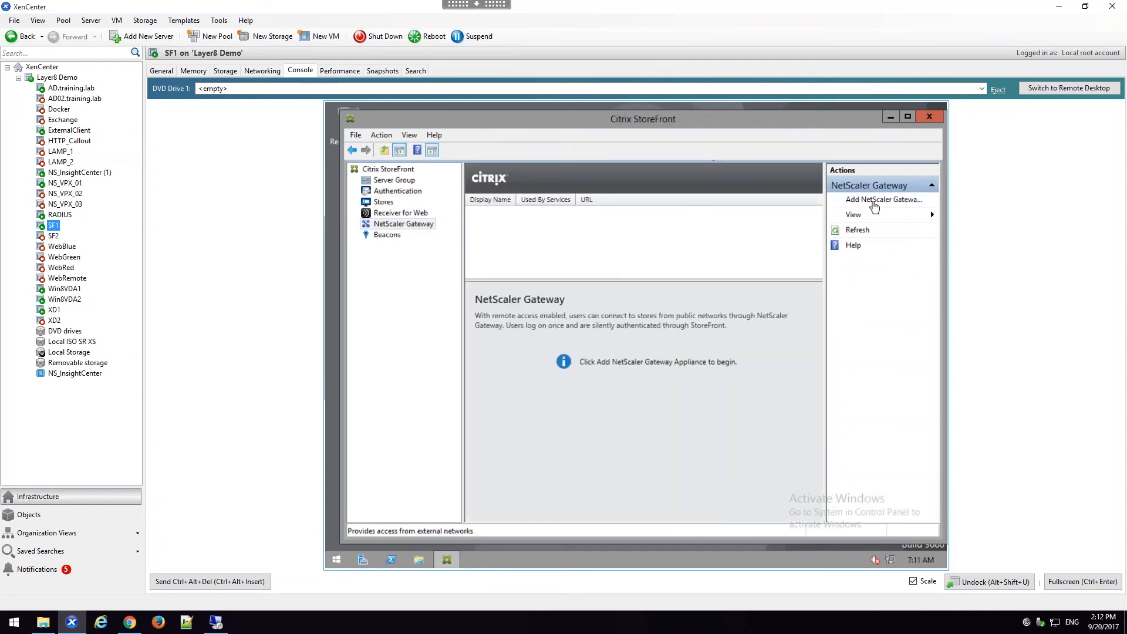
click(875, 201)
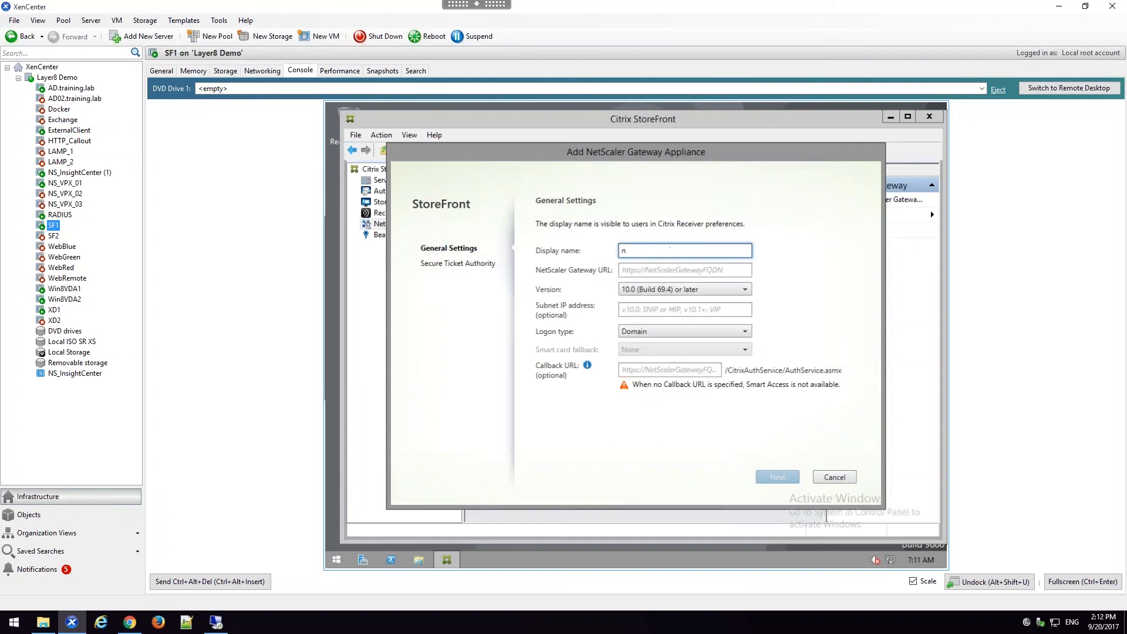
text(NS GW)
key(Tab)
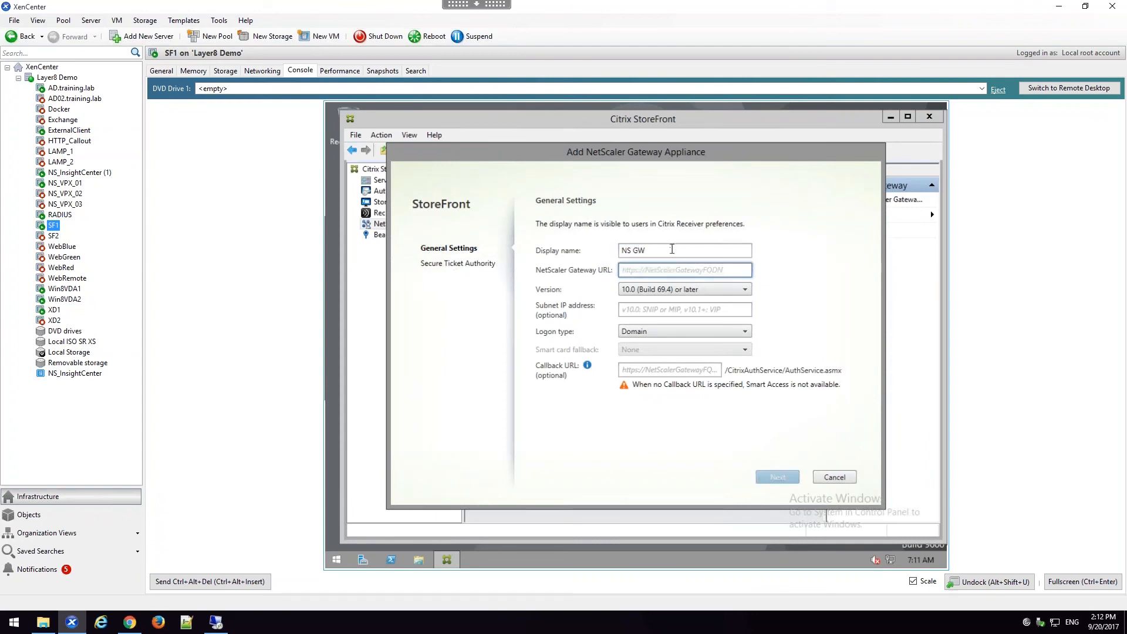
text(https)
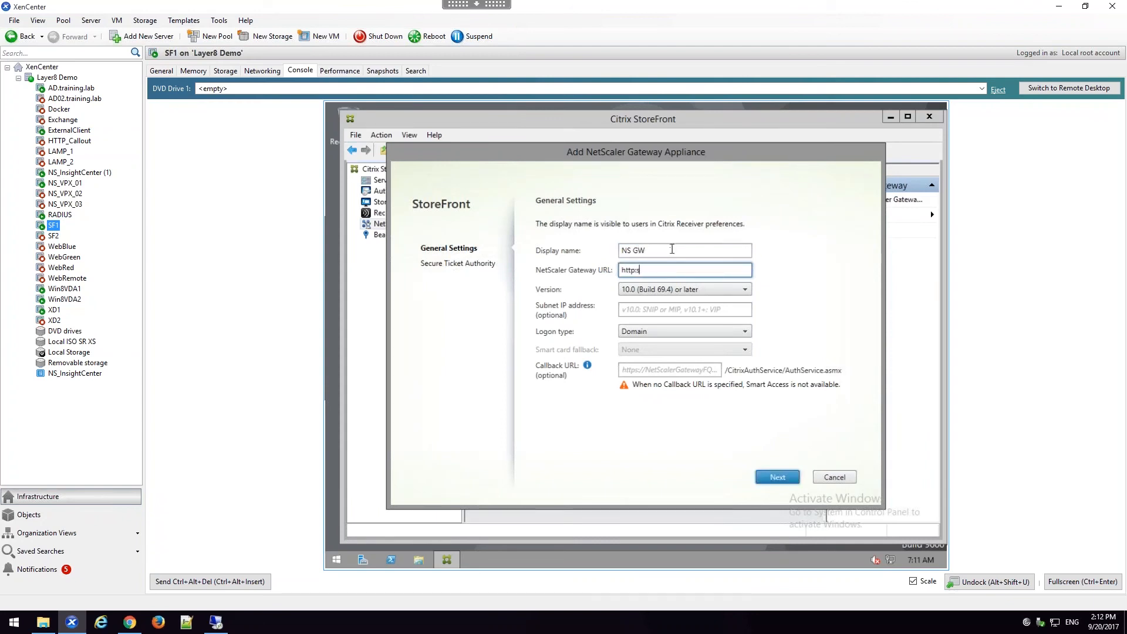
key(BackSpace)
text(s://gateway.training.lab)
Step: Enter the HTTPS callback URL for the NS GW appliance and continue to the Secure Ticket Authority settings
click(646, 370)
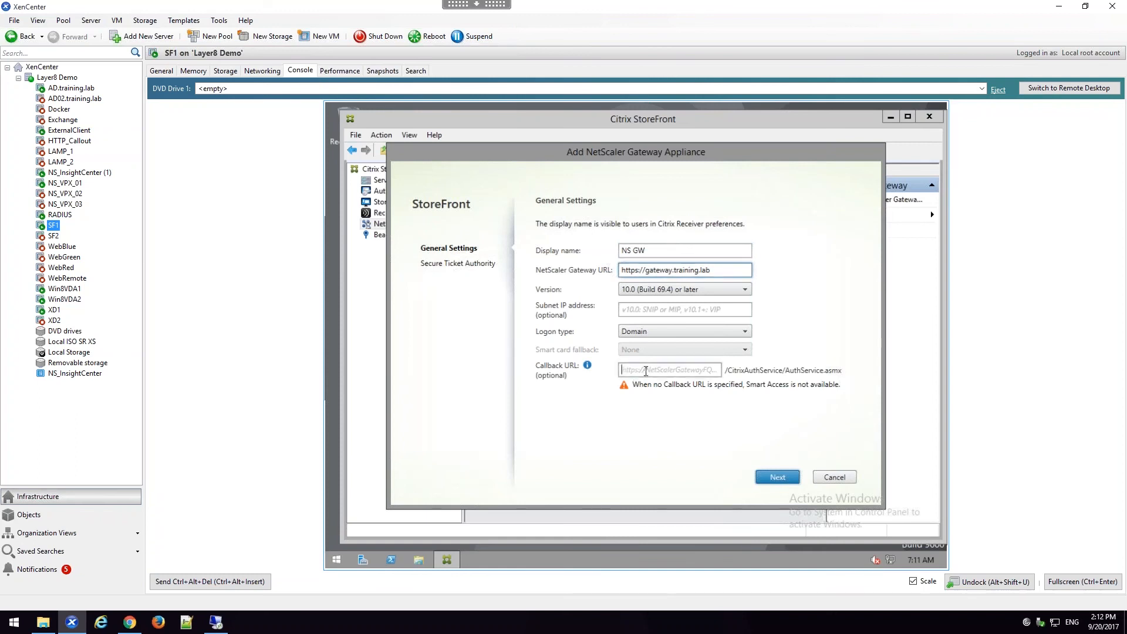
text(https)
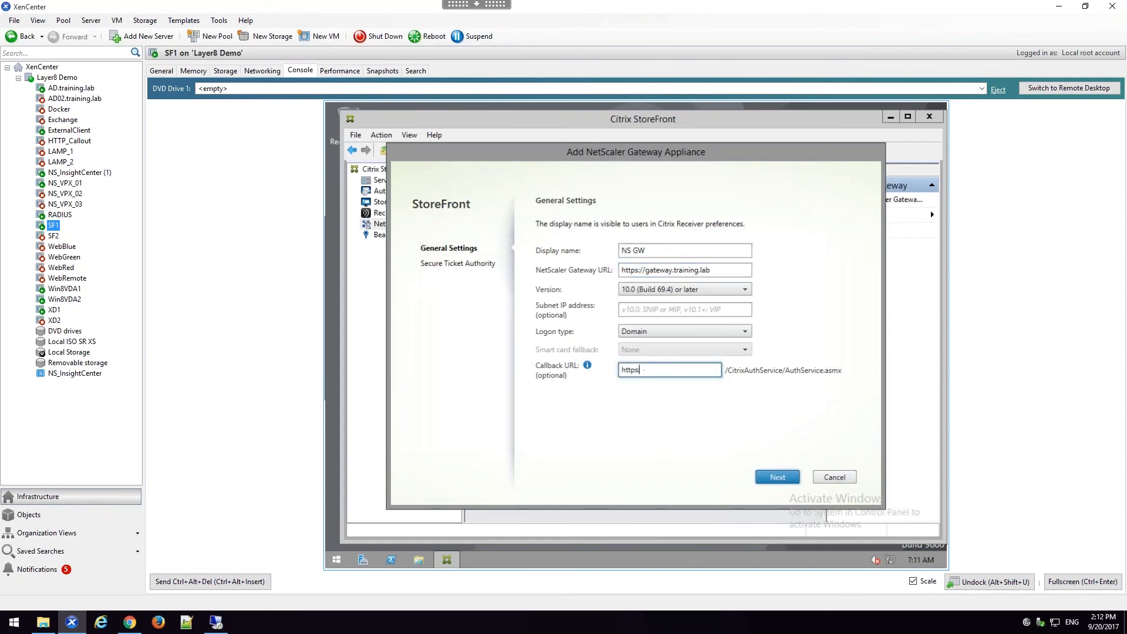
text(://)
text(ing.lab)
click(774, 476)
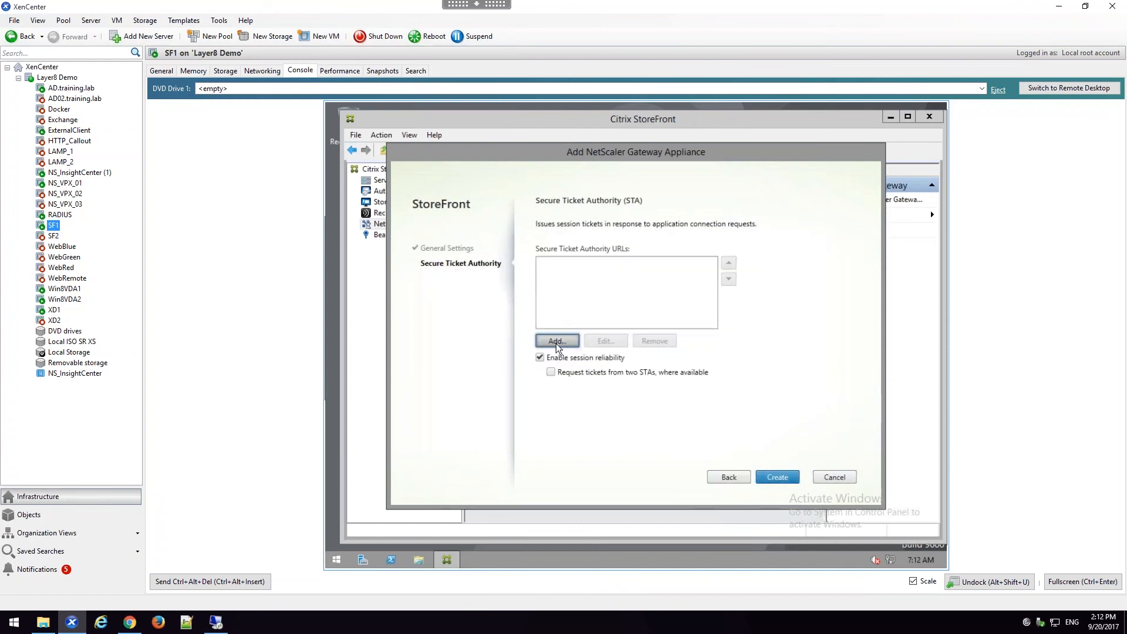
click(556, 342)
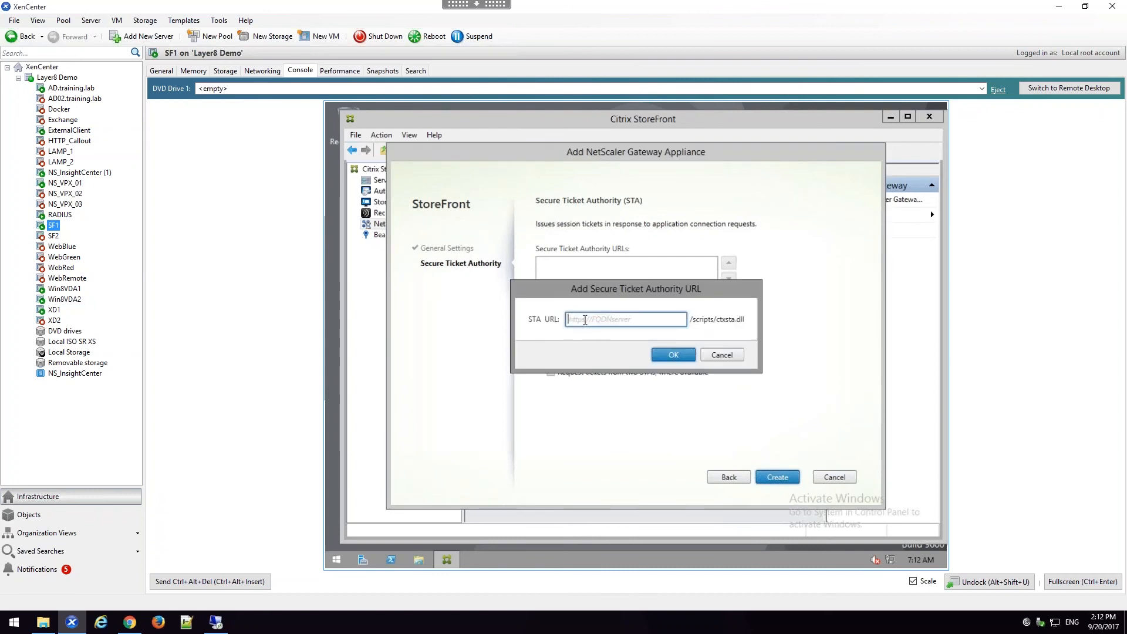
text(https://xd1.training.lab)
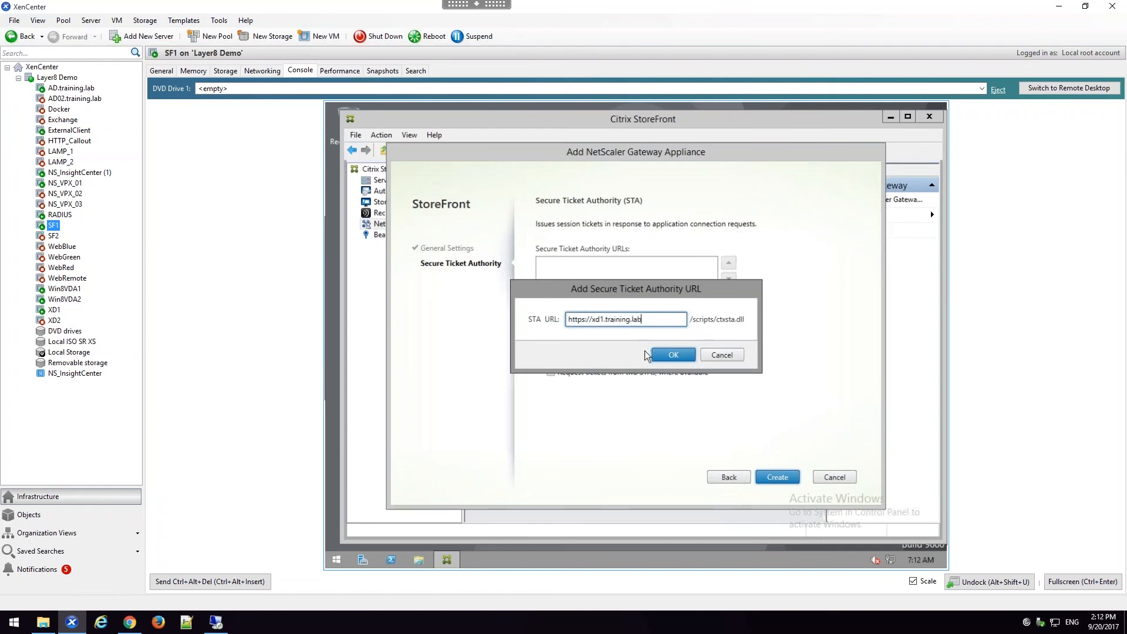
click(657, 353)
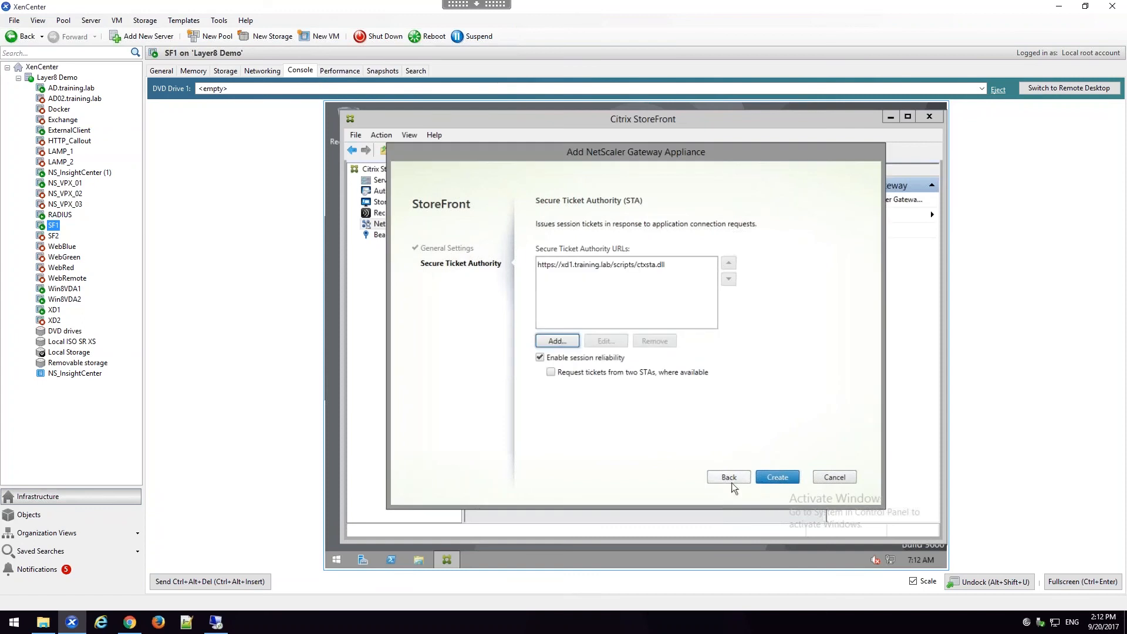
click(770, 473)
click(777, 477)
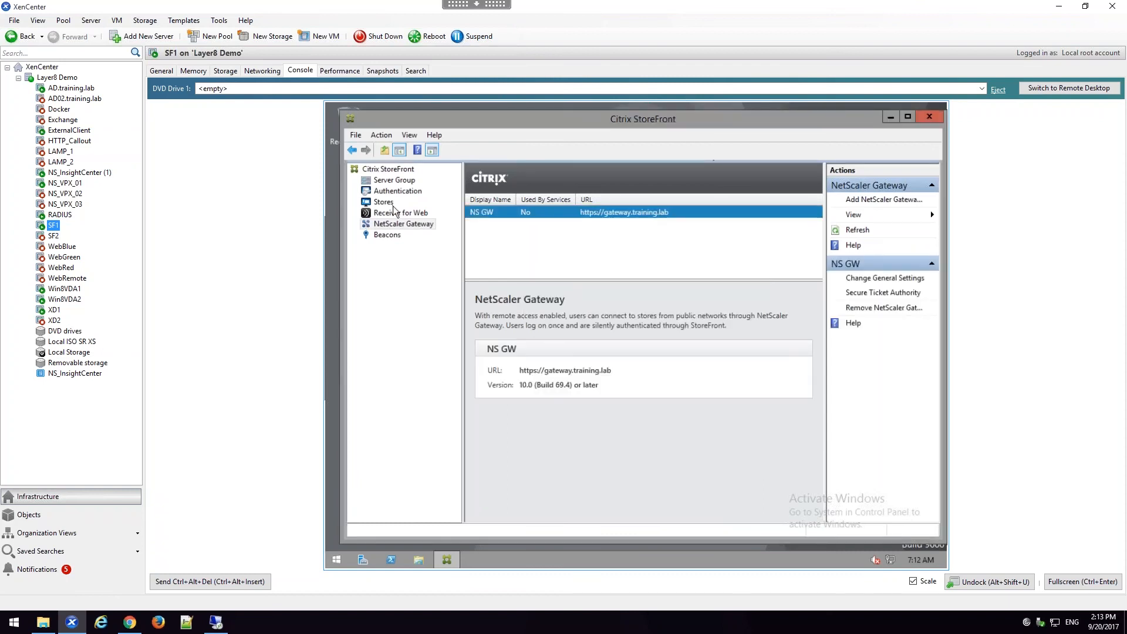
Step: Enable remote access for Store-1 with the No VPN tunnel option through the NS GW appliance
click(393, 204)
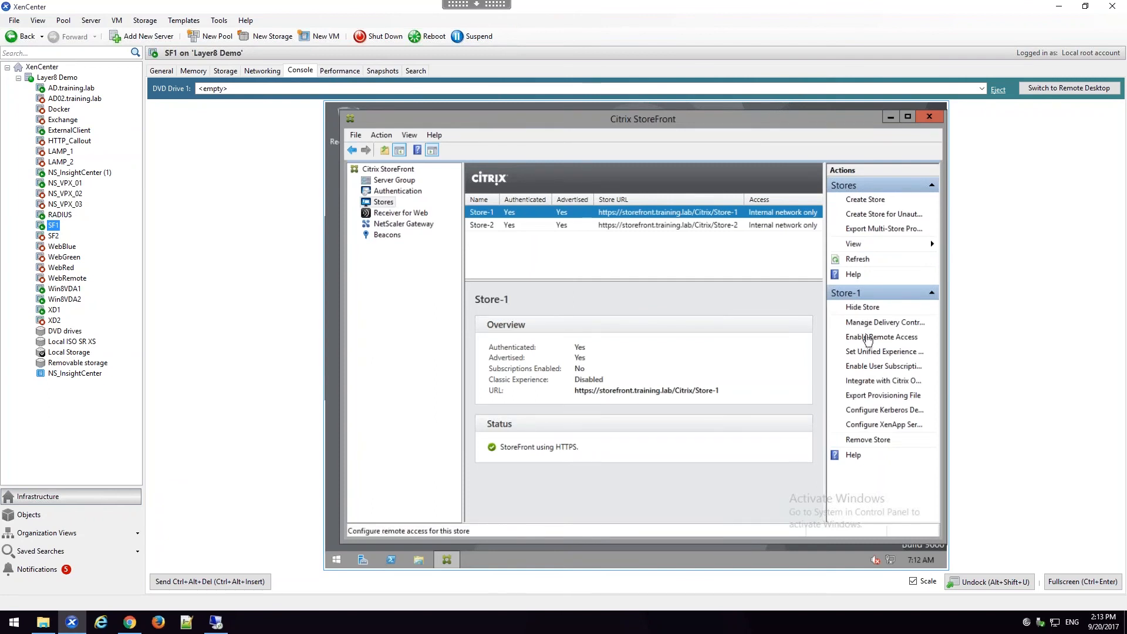
click(868, 339)
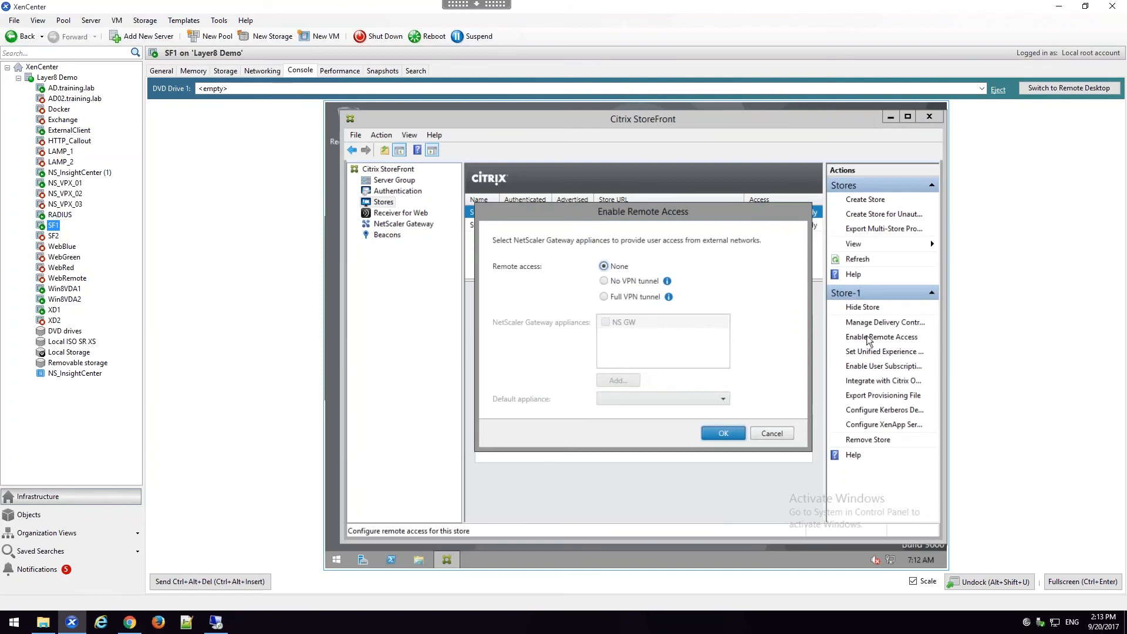
click(604, 282)
click(605, 322)
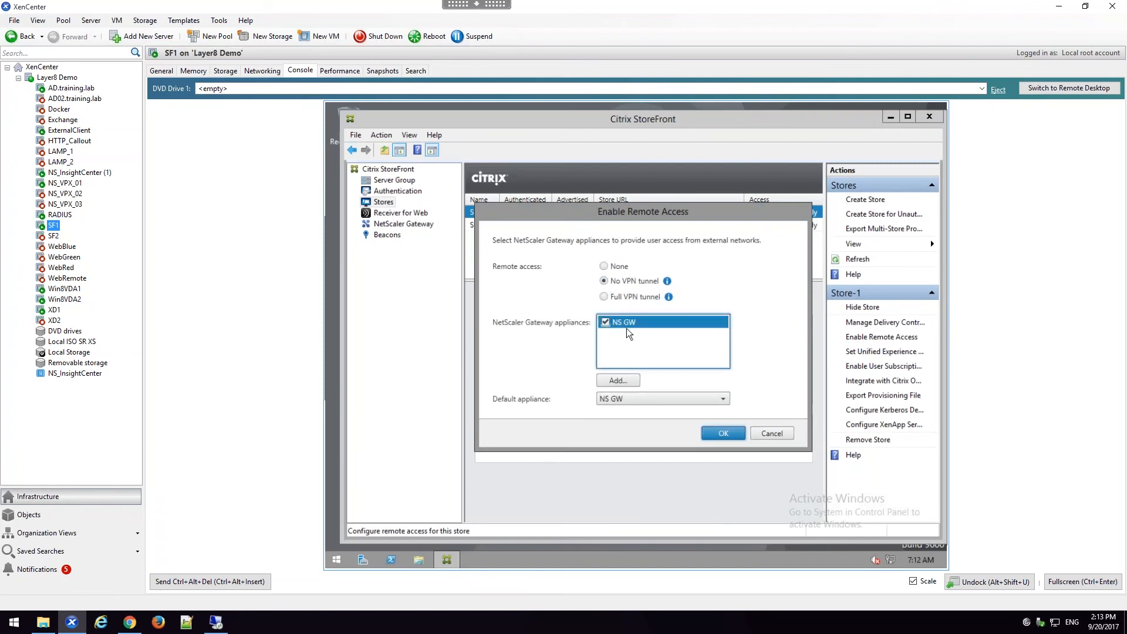
click(731, 439)
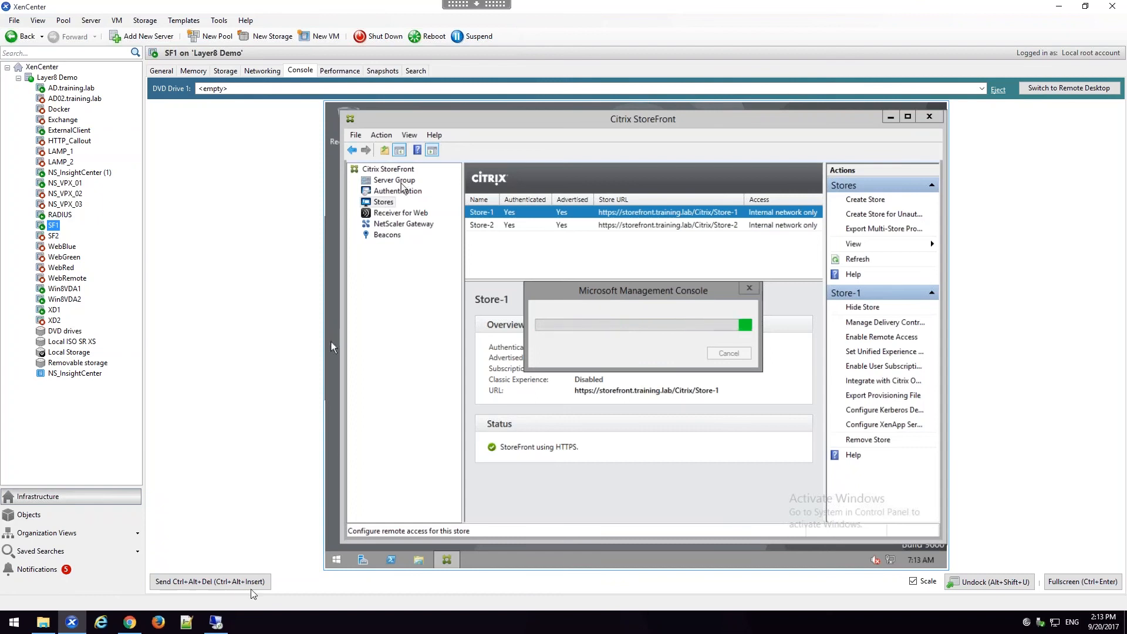
Step: Switch to the external client's remote desktop session and log on to the Unified Gateway as ITAdmin1 with the account password
click(218, 623)
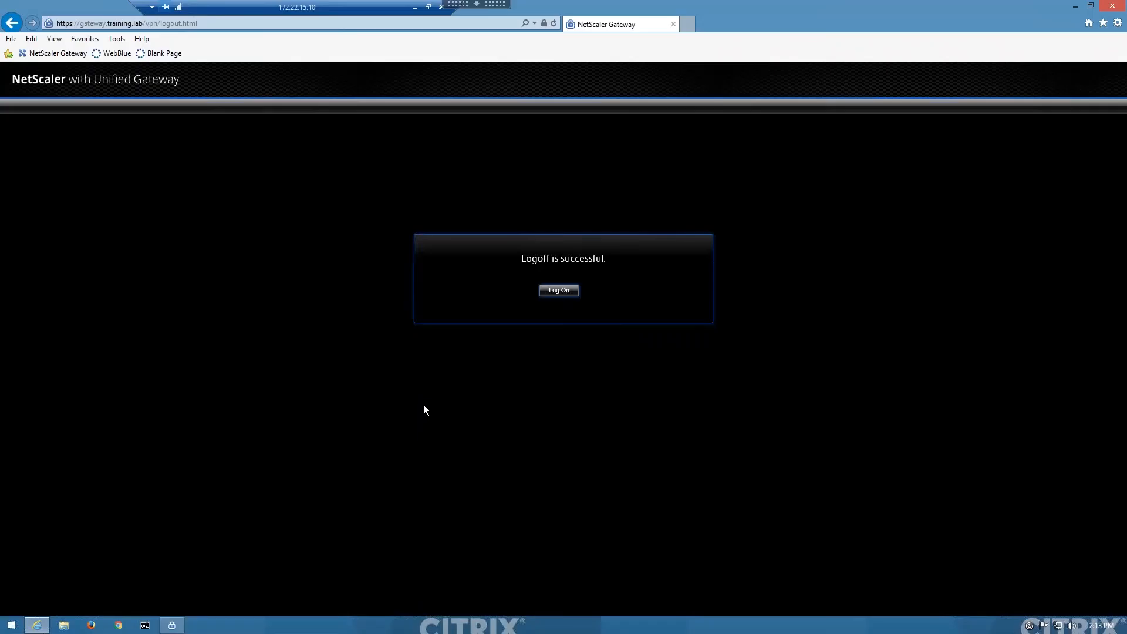
click(558, 291)
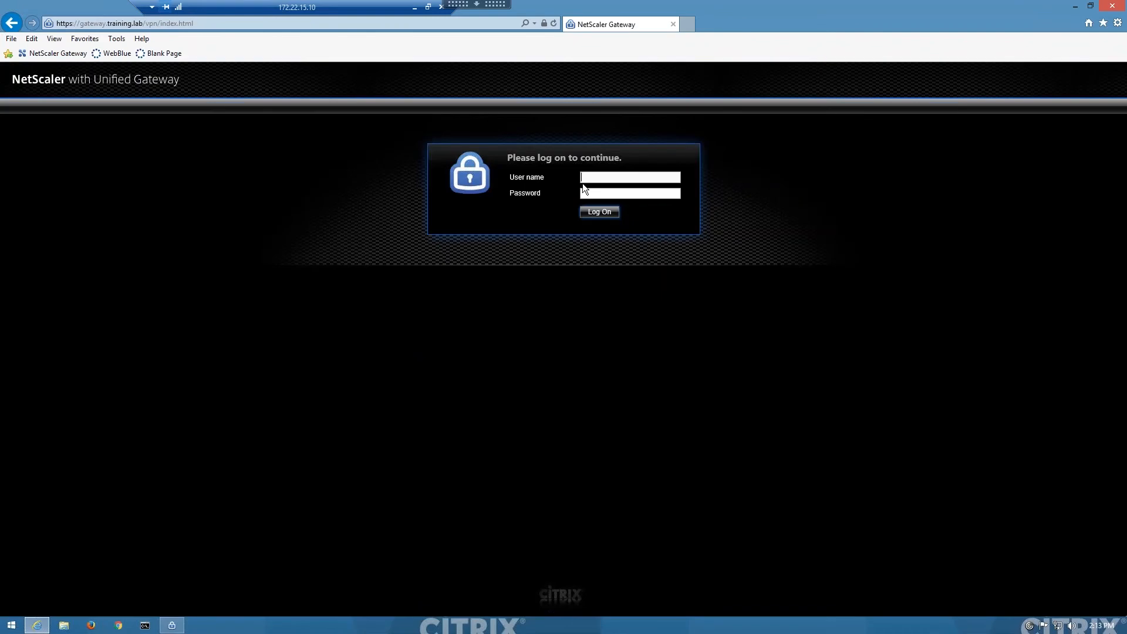
text(ITAdmin1ord1)
key(Return)
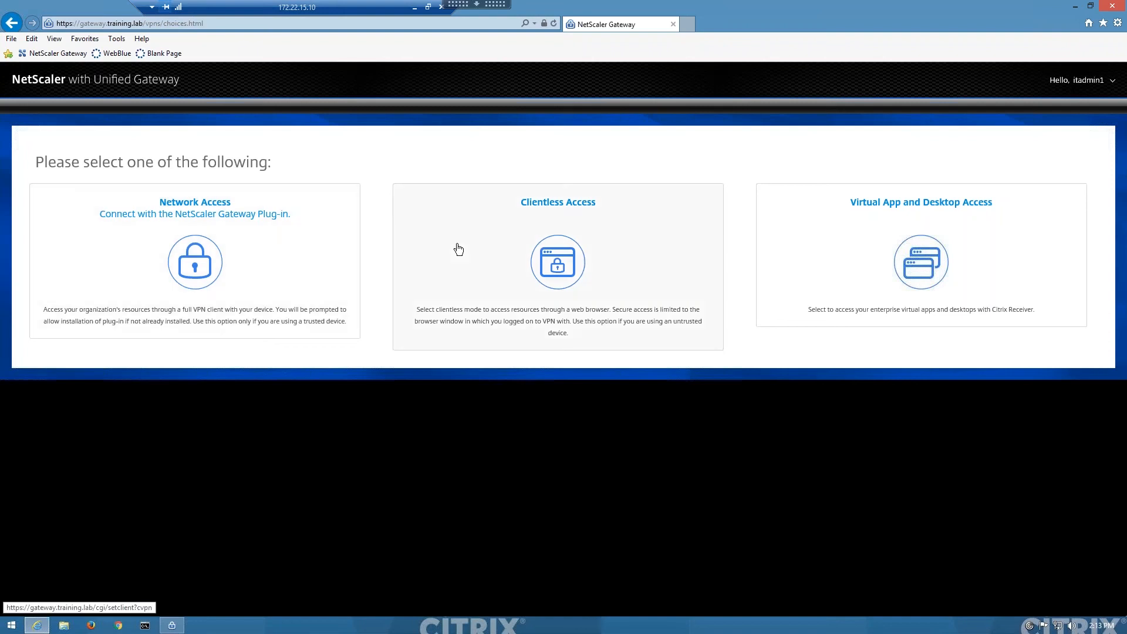
Step: Choose Virtual App and Desktop Access and allow the Citrix Systems add-on to run in the browser
click(967, 225)
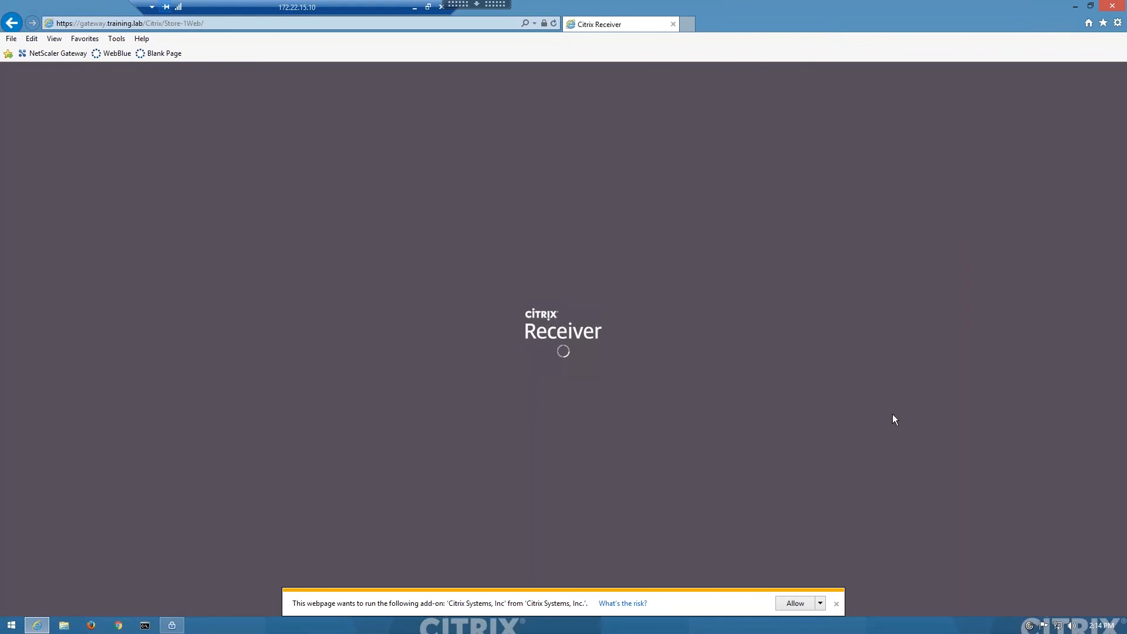
click(802, 609)
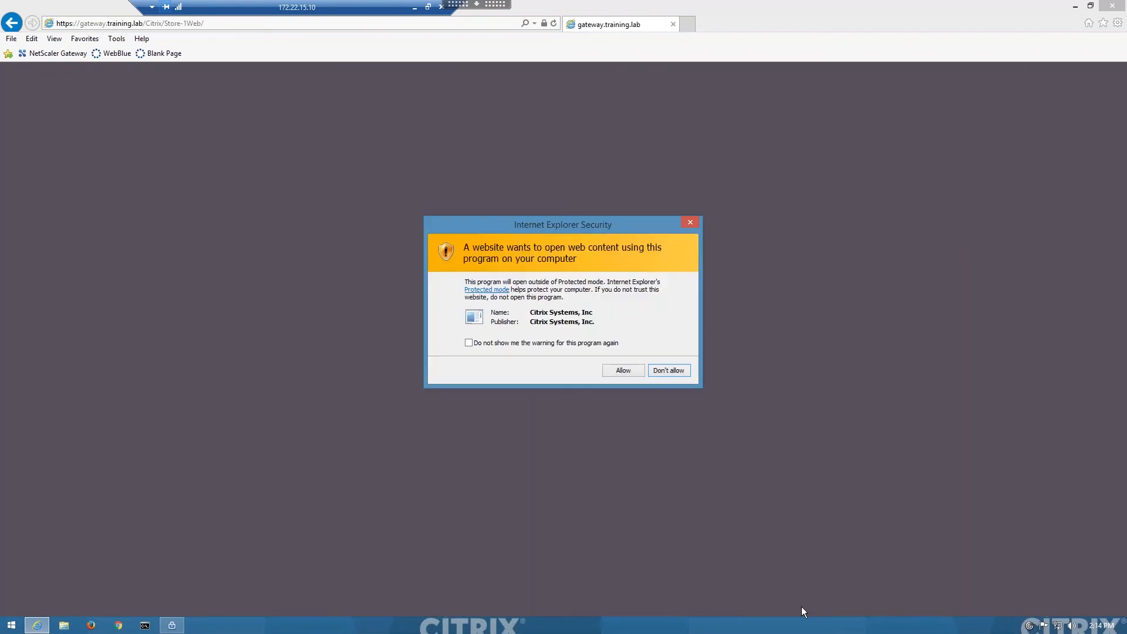
click(642, 371)
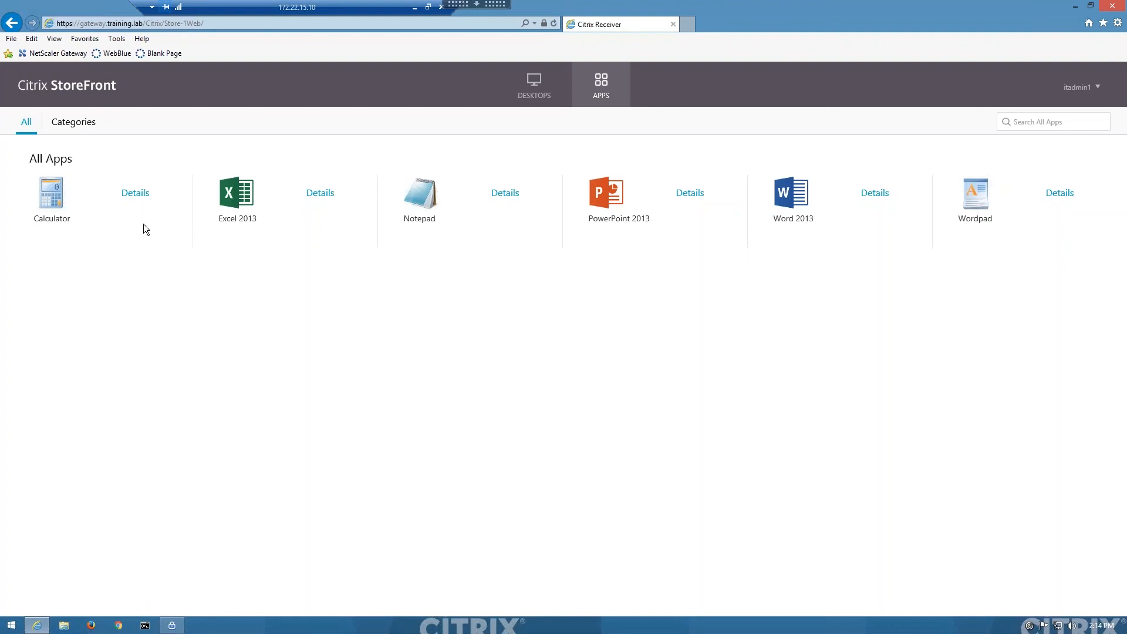
Step: Launch the published Calculator app, allowing the Citrix program to open, and minimize the remote desktop session
click(47, 194)
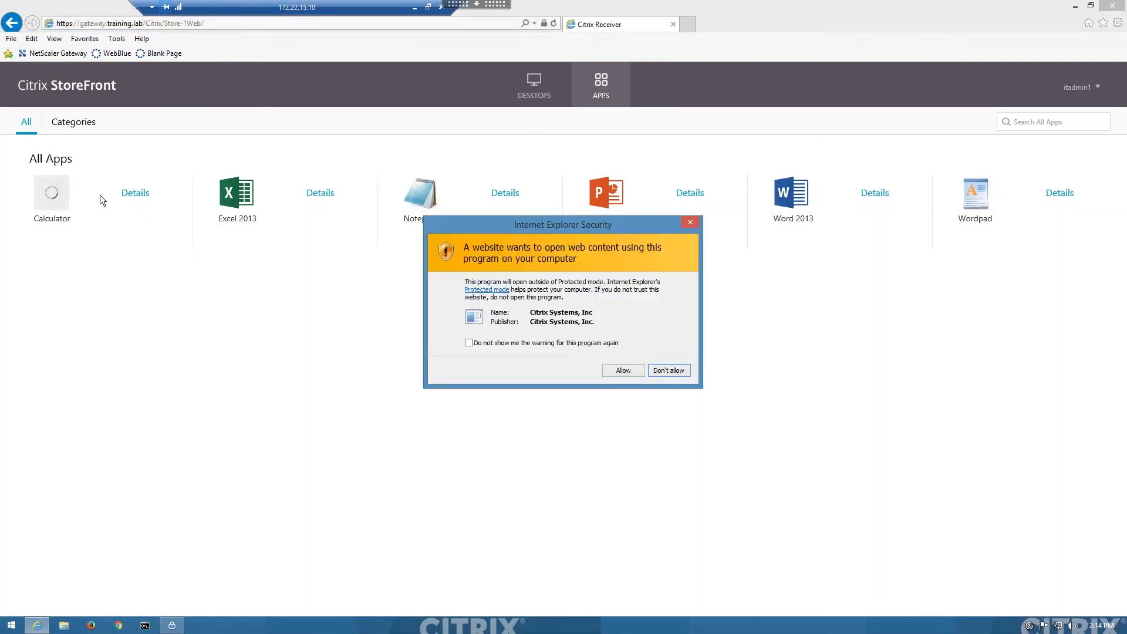
click(624, 371)
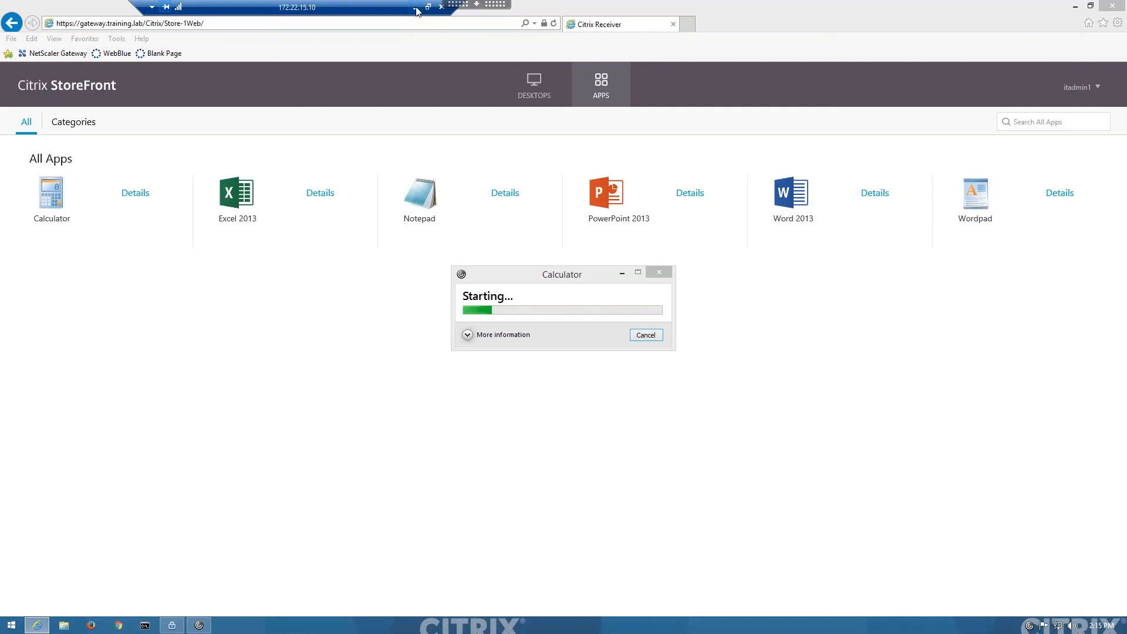
click(415, 8)
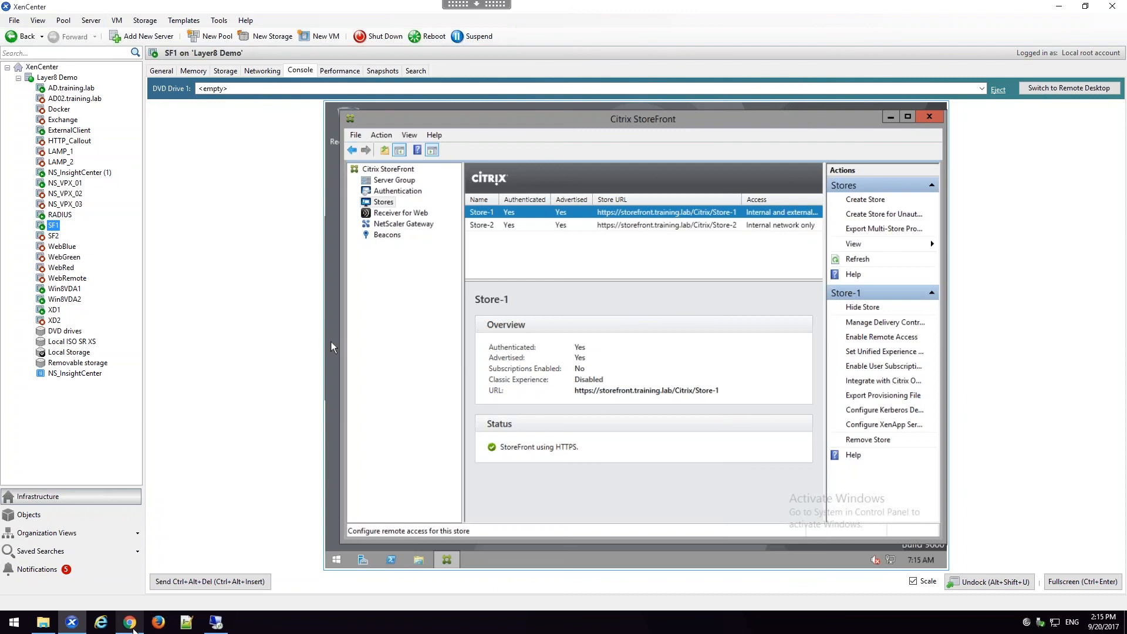
Step: Switch to NetScaler Insight Center in Chrome and log in again with the administrator user name and password
click(129, 624)
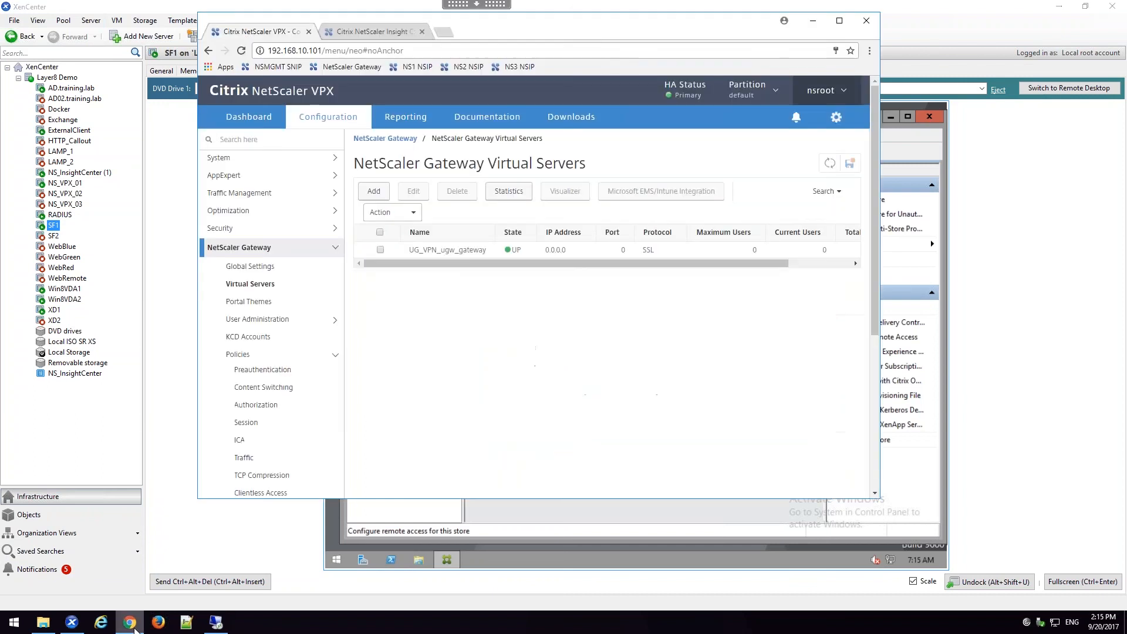
click(376, 33)
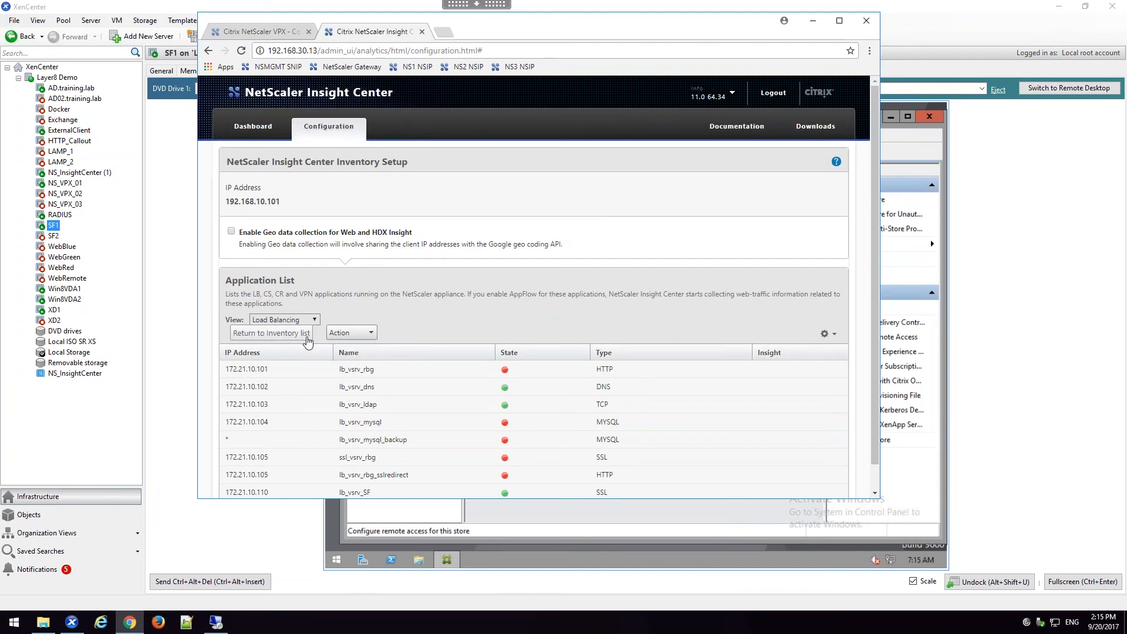
click(308, 341)
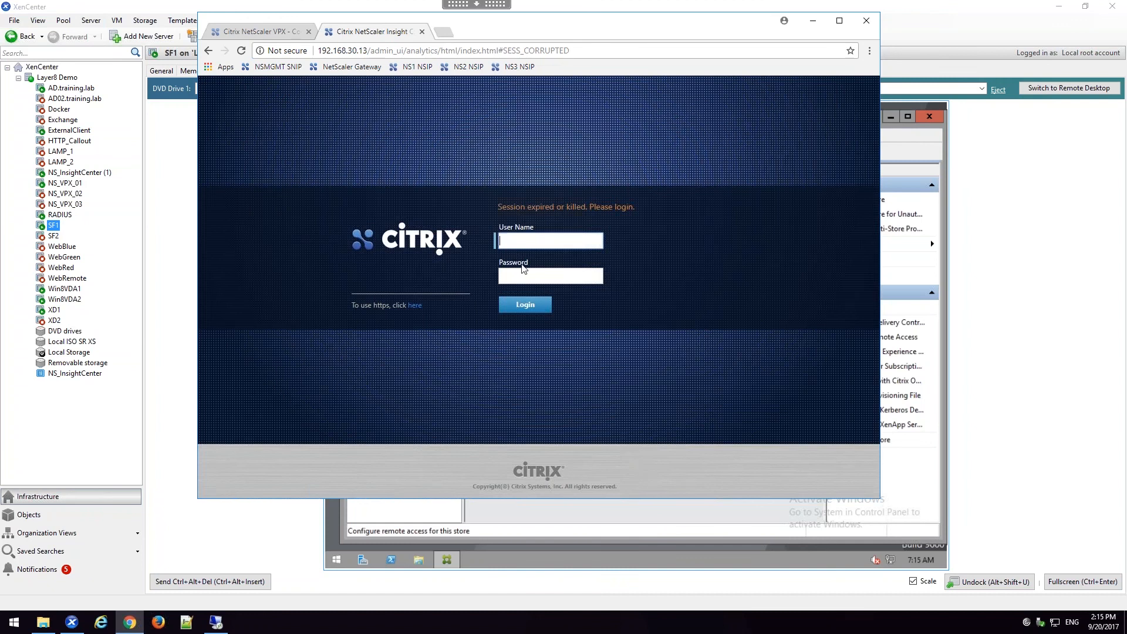
text(nsroot)
key(Tab)
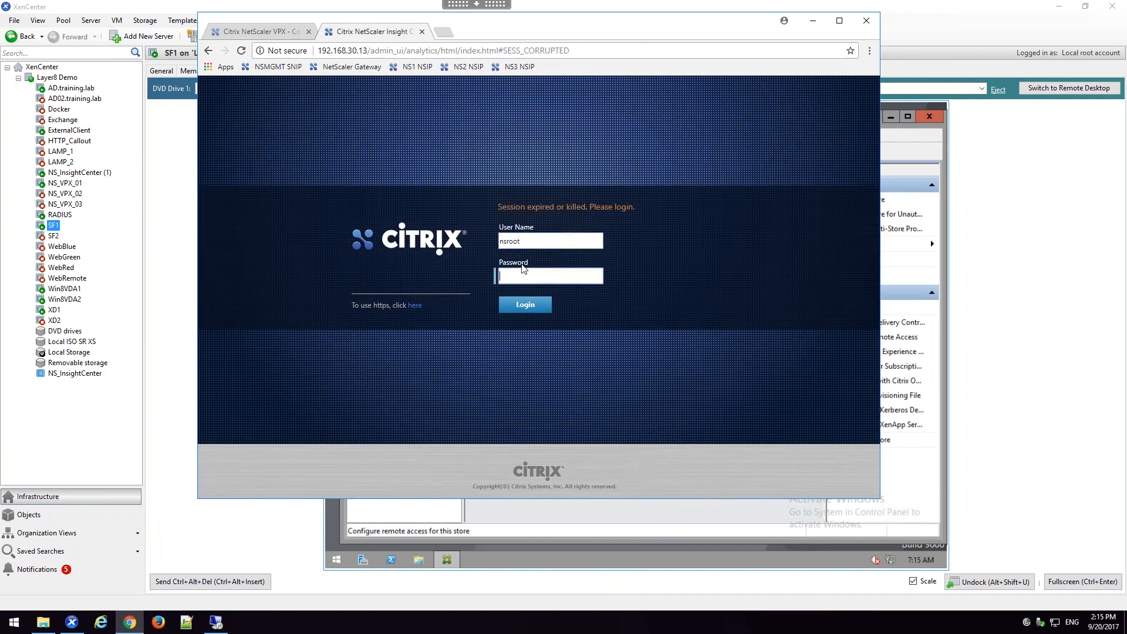
text(nsroot)
key(Return)
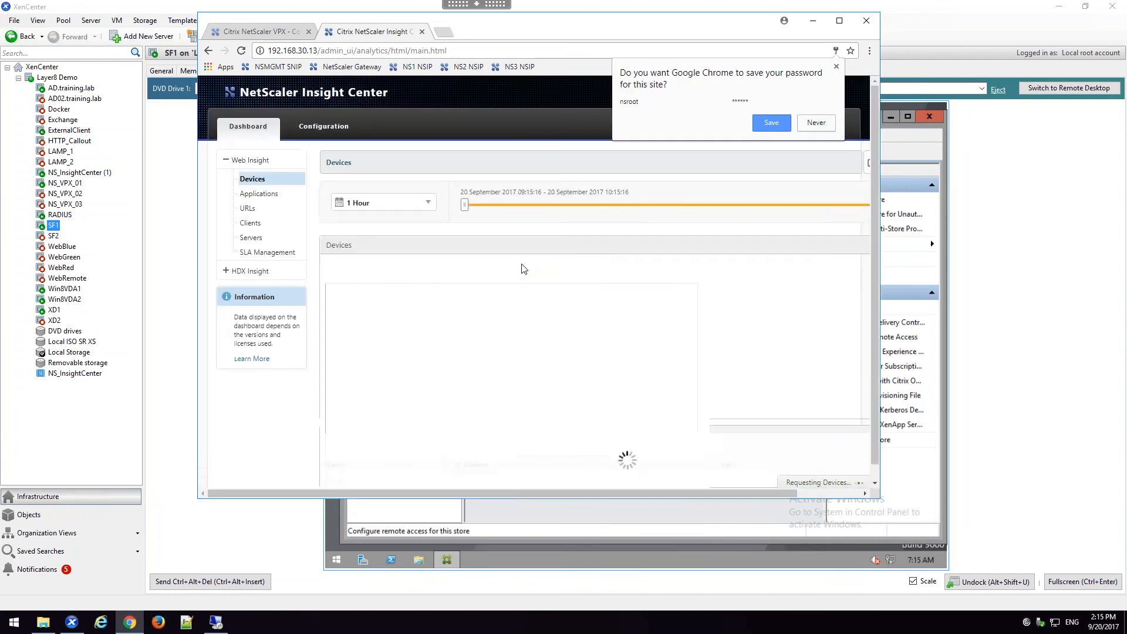
Step: Open the inventory setup of device 192.168.10.101 in the configuration and filter its application list to VPN
click(311, 135)
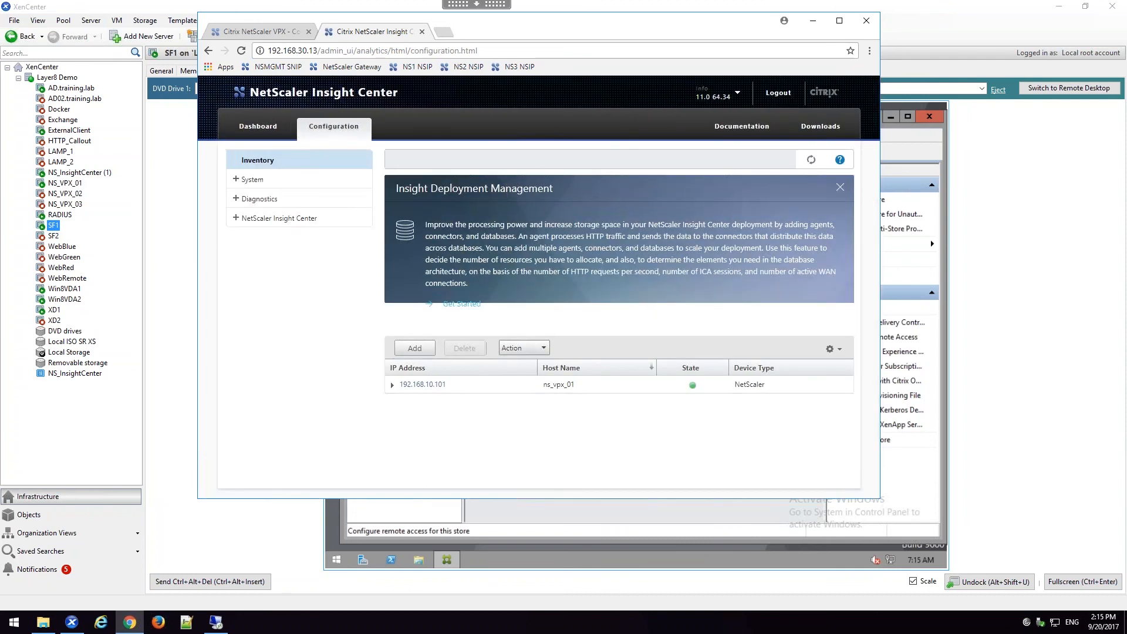
click(431, 384)
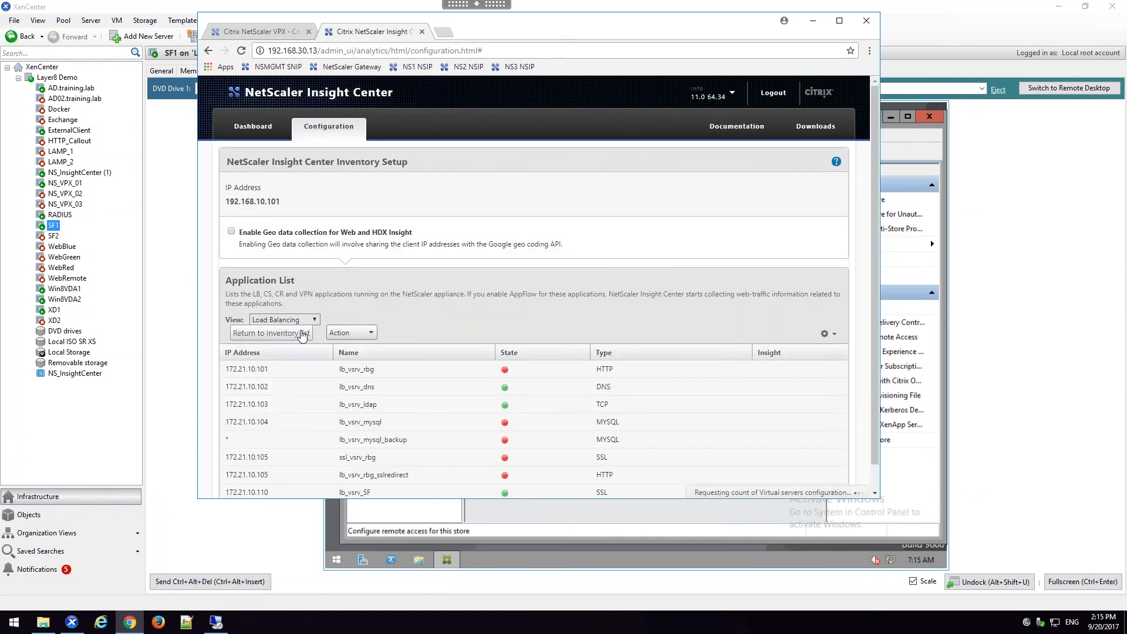
scroll(370, 344, down, 1)
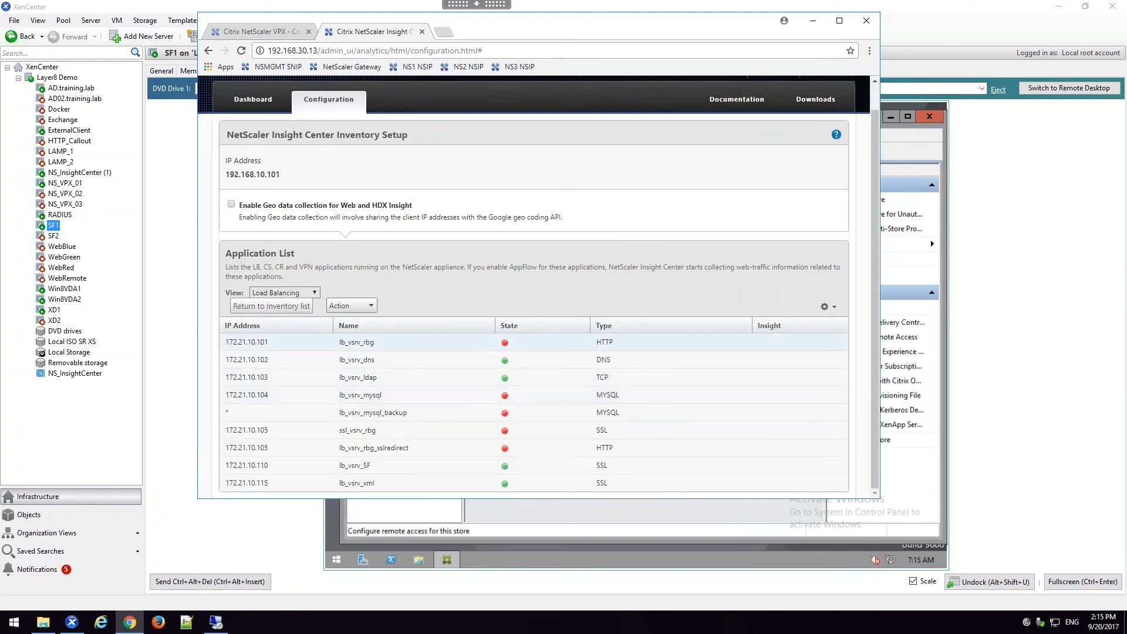
click(315, 293)
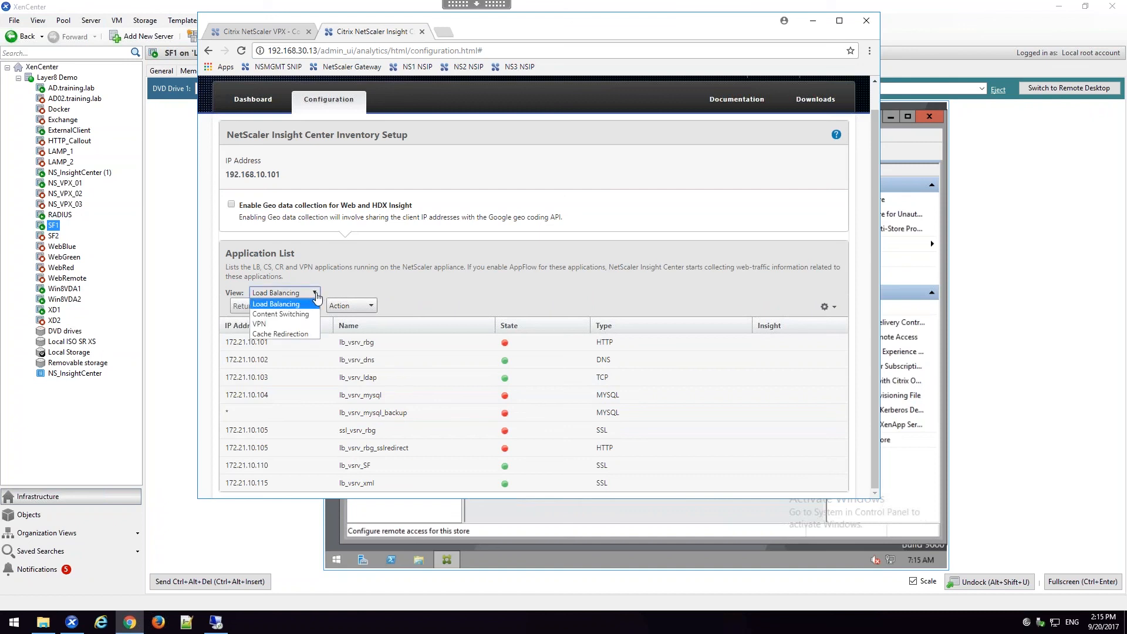
click(300, 325)
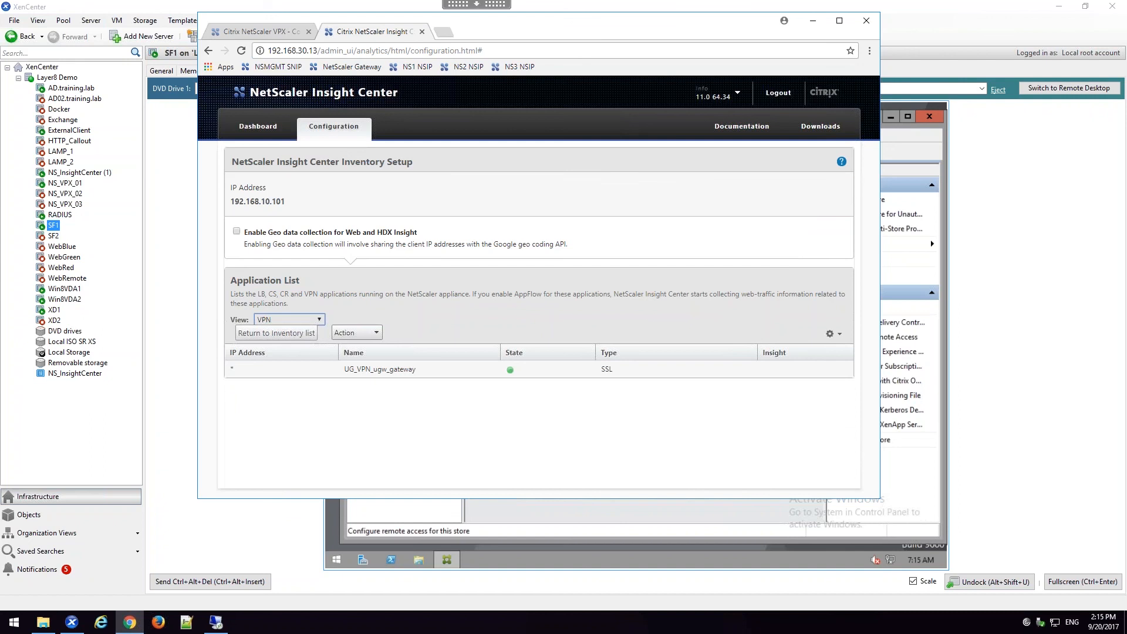
Step: Enable AppFlow for the UG_VPN_ugw_gateway virtual server with the expression TRUE and the ICA export option
right_click(365, 372)
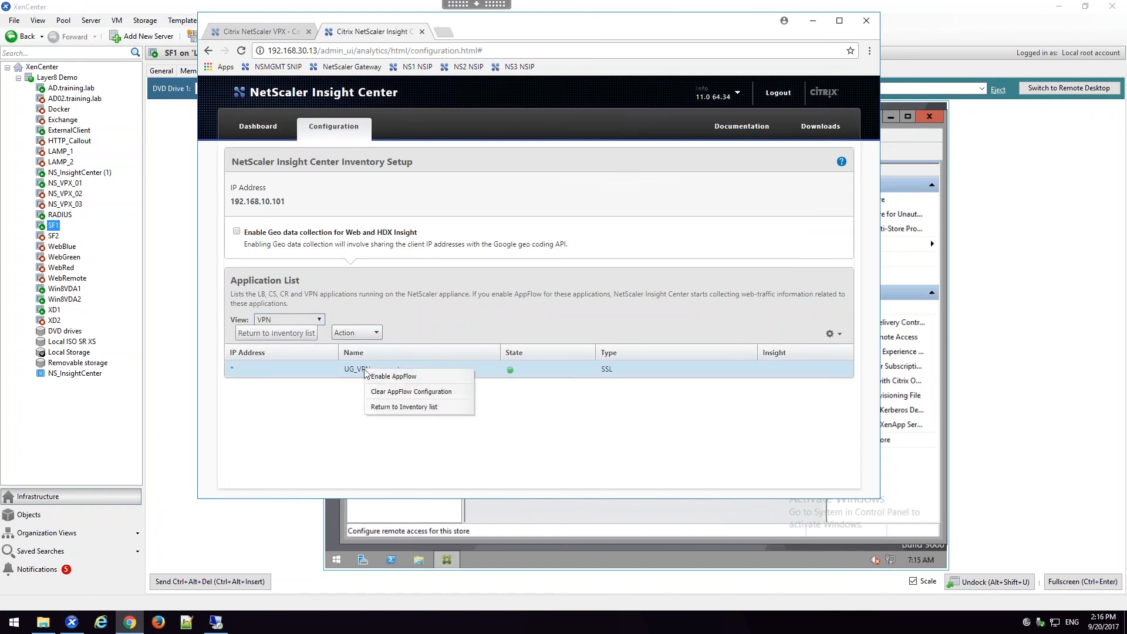
click(376, 379)
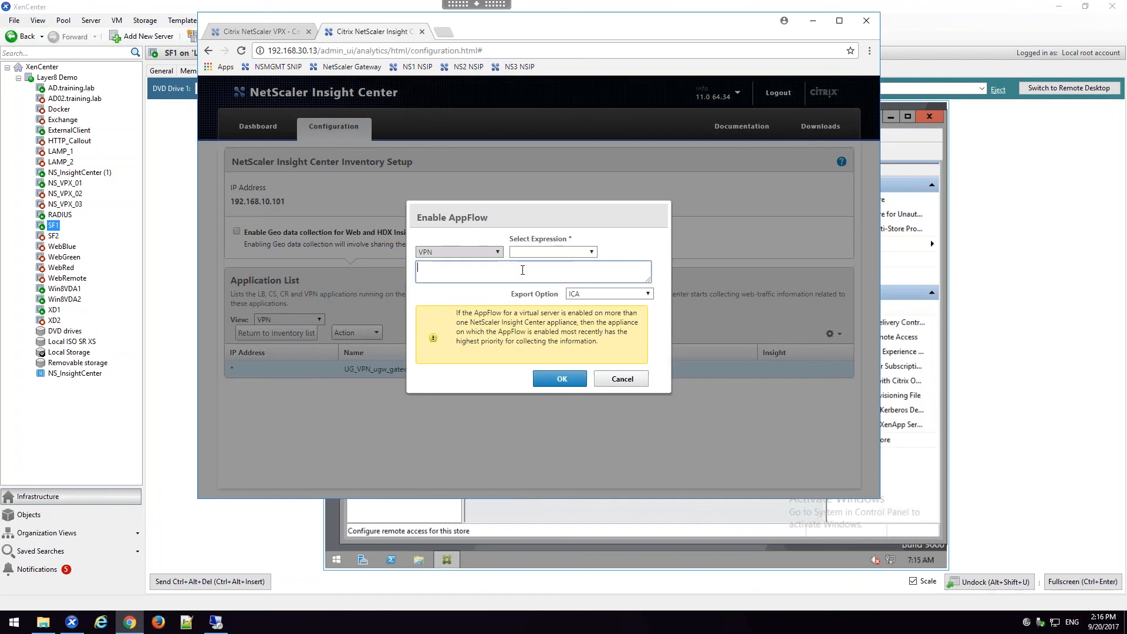
text(TRUE)
click(556, 381)
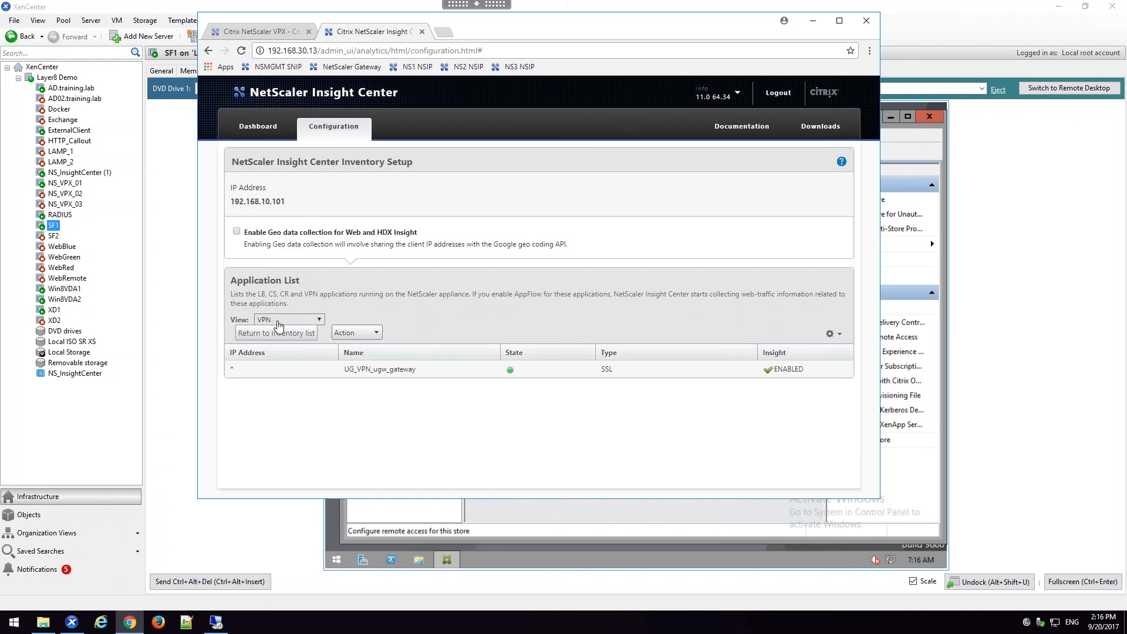
Step: Open the dashboard's HDX Insight section, collapse the ICA RTT details and examine the user session metrics and Users table
click(243, 127)
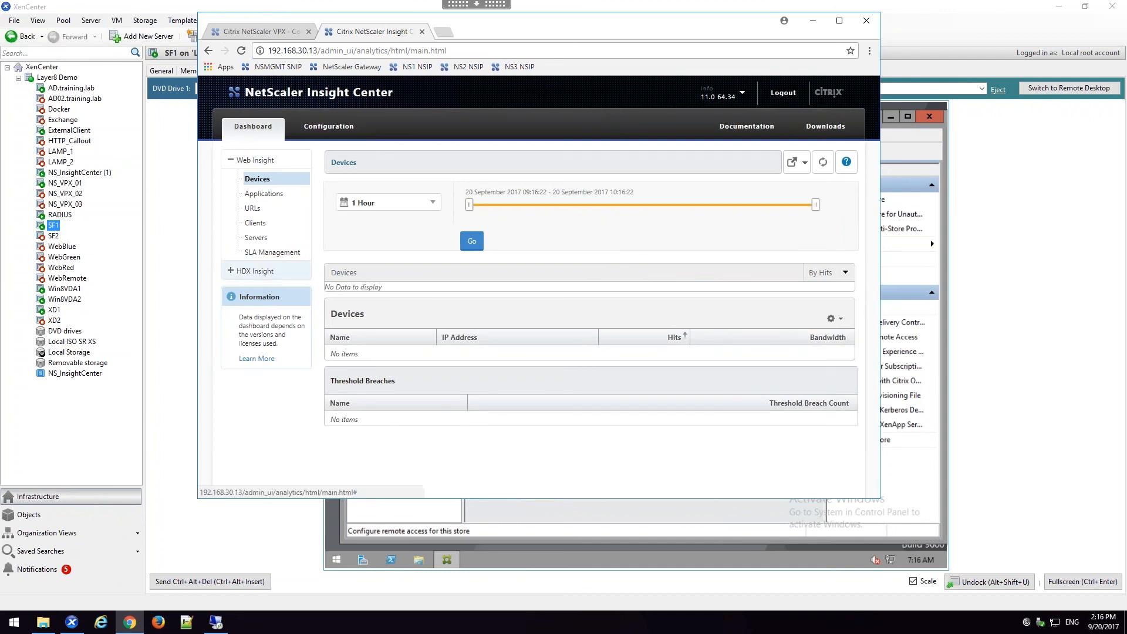
click(262, 272)
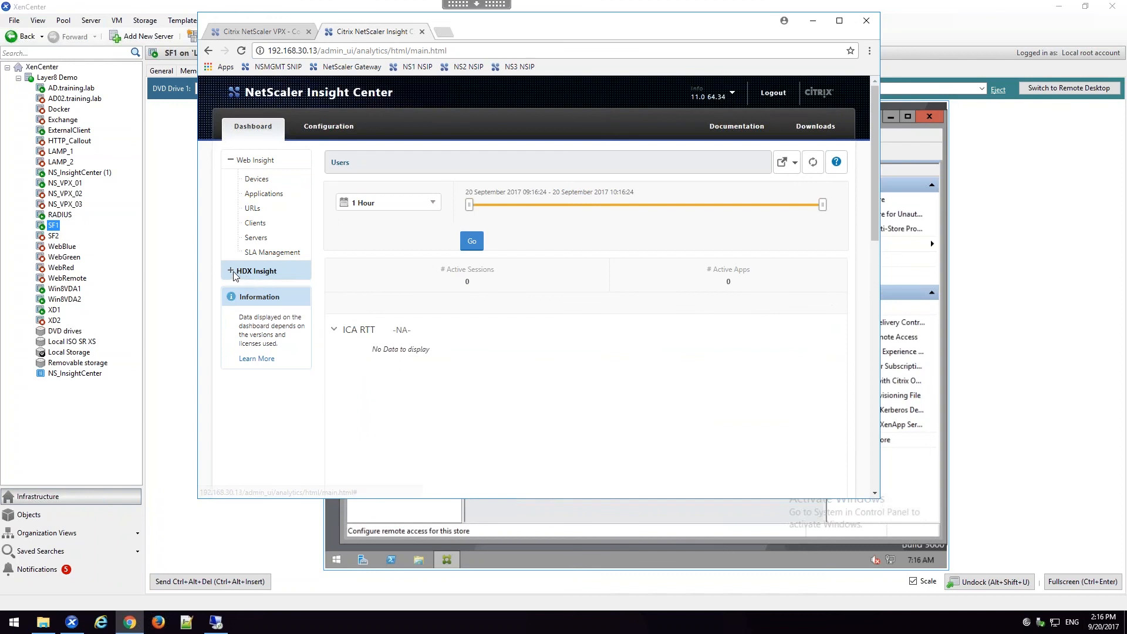
click(249, 276)
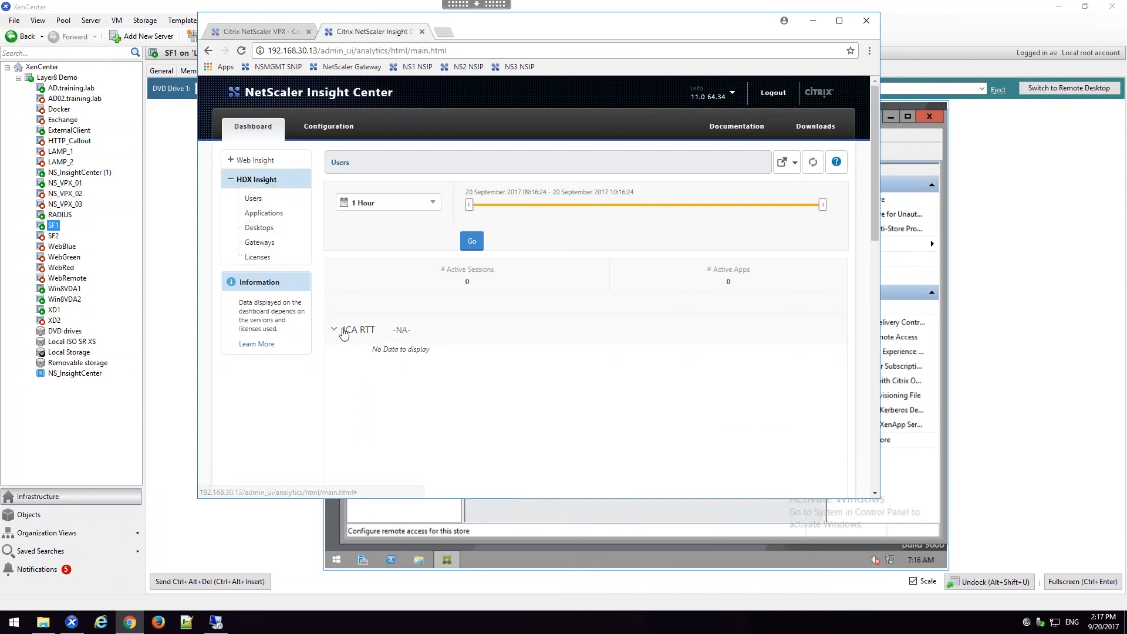
click(345, 329)
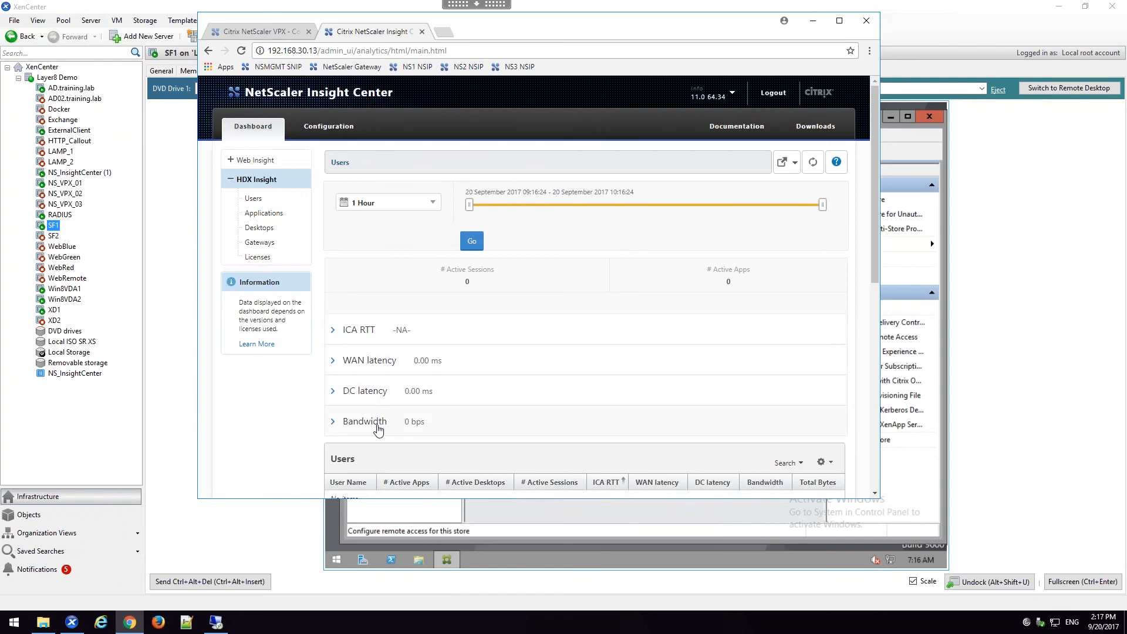
scroll(379, 433, down, 1)
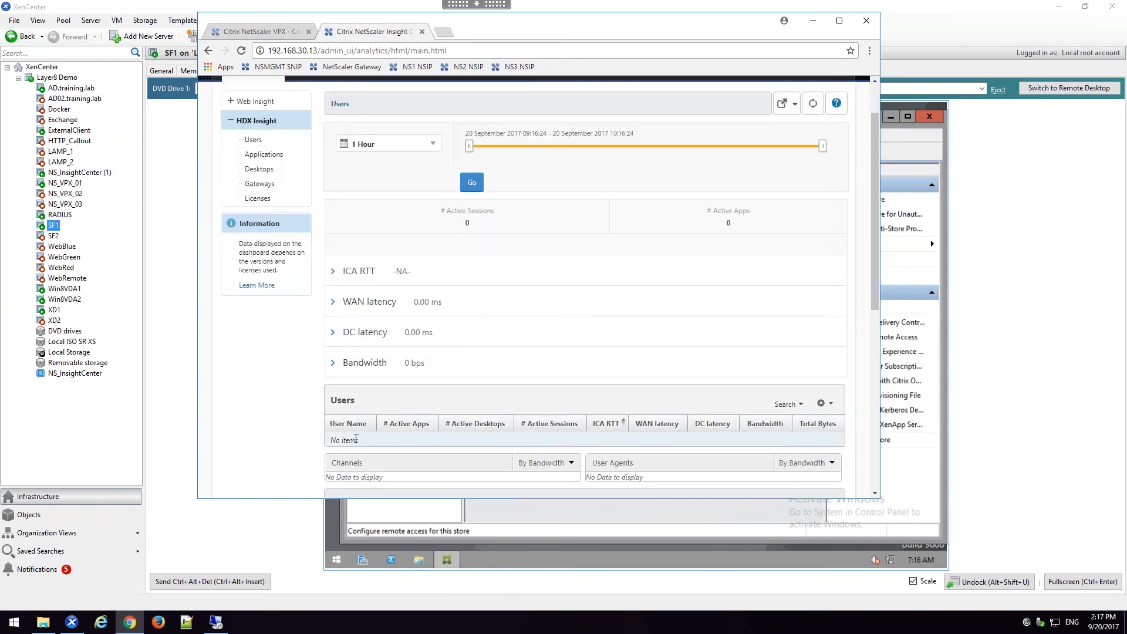
scroll(356, 439, down, 1)
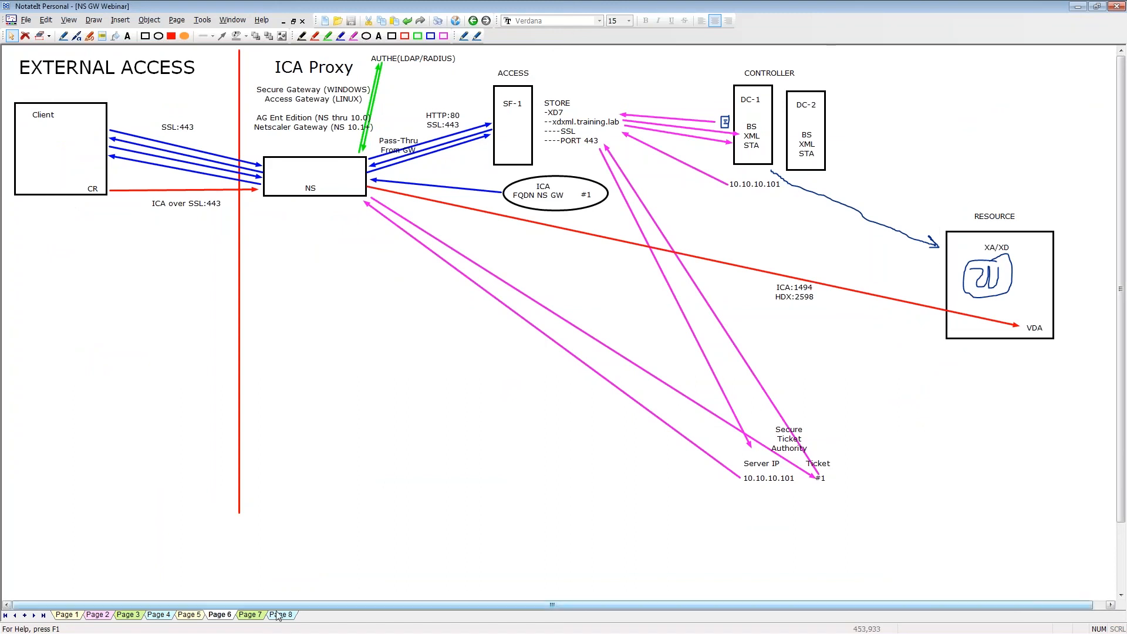
Step: On Page 8 in NotateIt, draw green arrows from Insight Center to the central box, two back, and one from Citrix Director to Insight Center
click(279, 616)
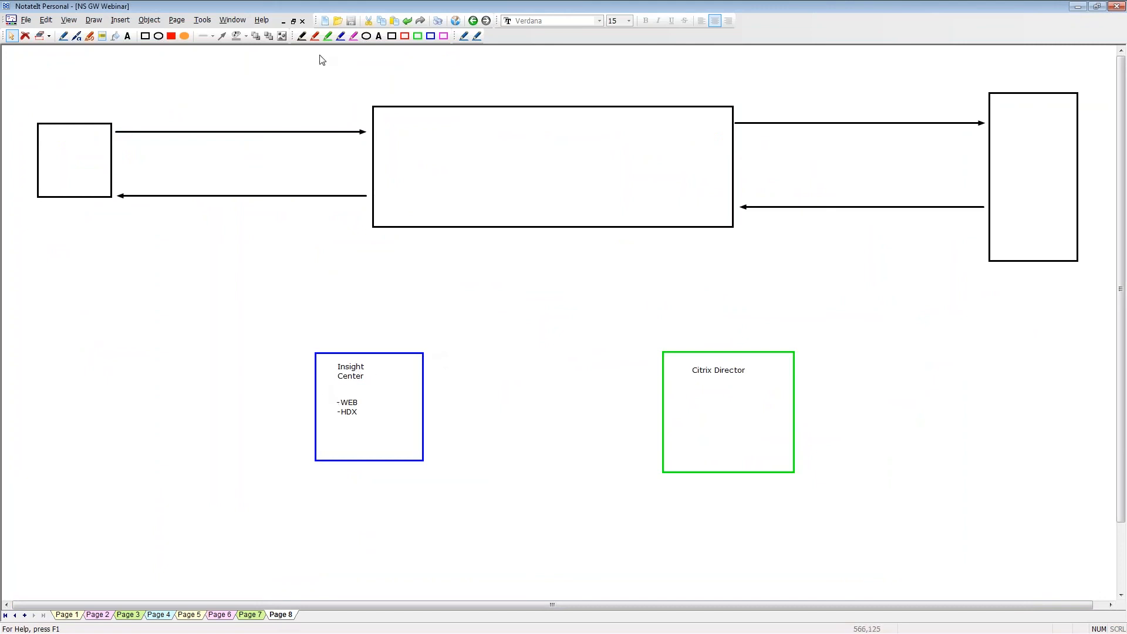
click(327, 35)
drag(332, 361, 409, 192)
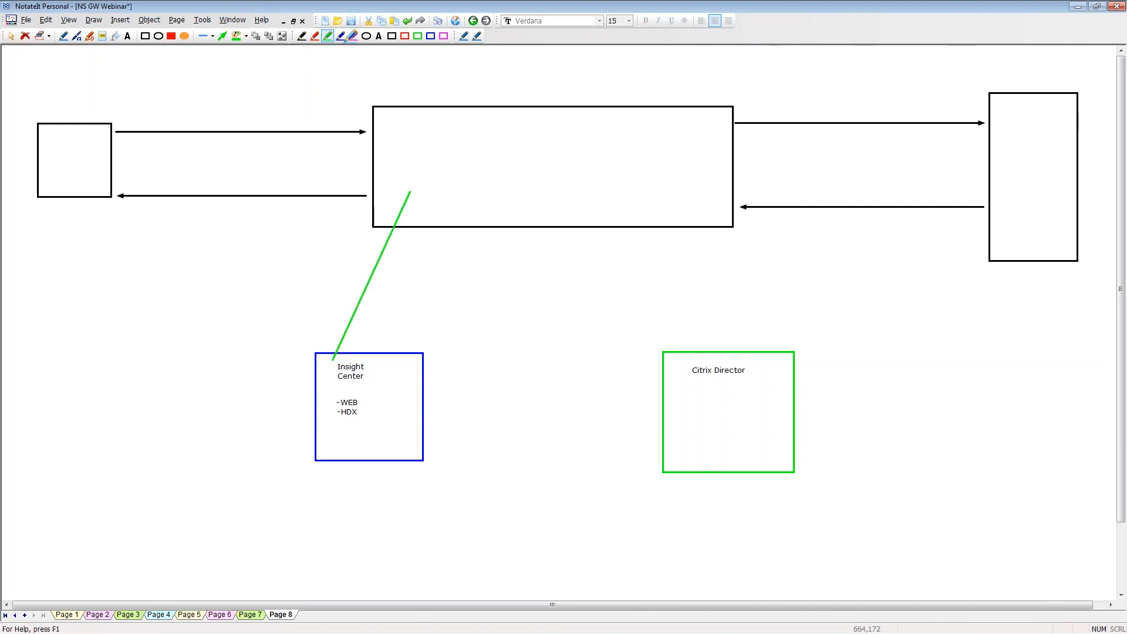
click(222, 36)
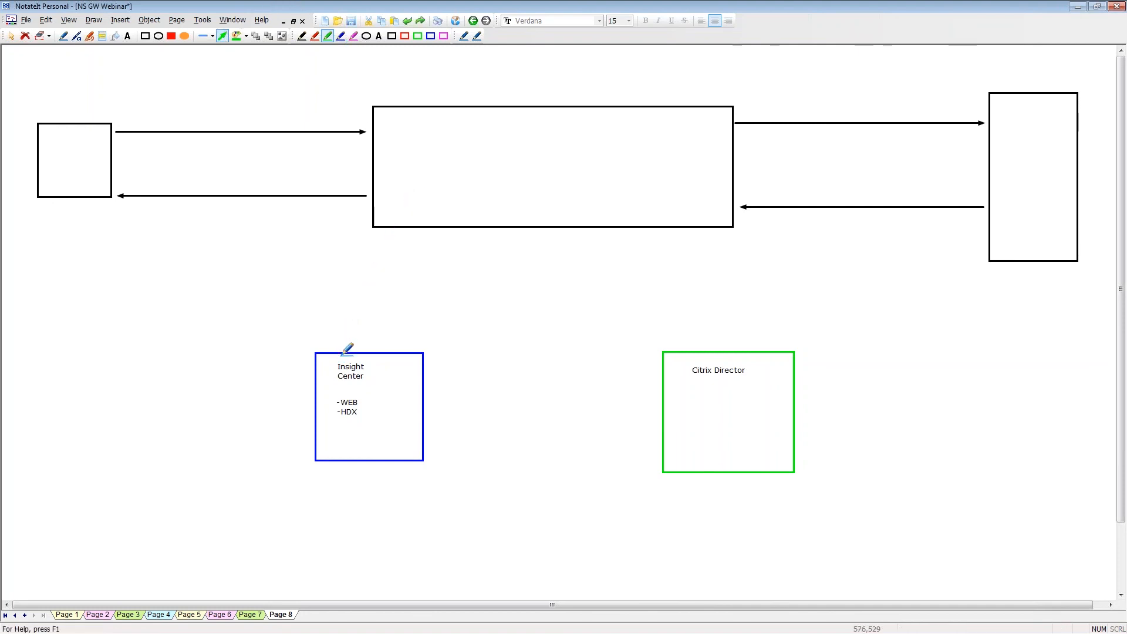
mouse_move(335, 359)
mouse_down()
mouse_move(386, 219)
mouse_move(409, 192)
mouse_move(414, 268)
mouse_move(393, 392)
mouse_up()
drag(427, 198, 402, 383)
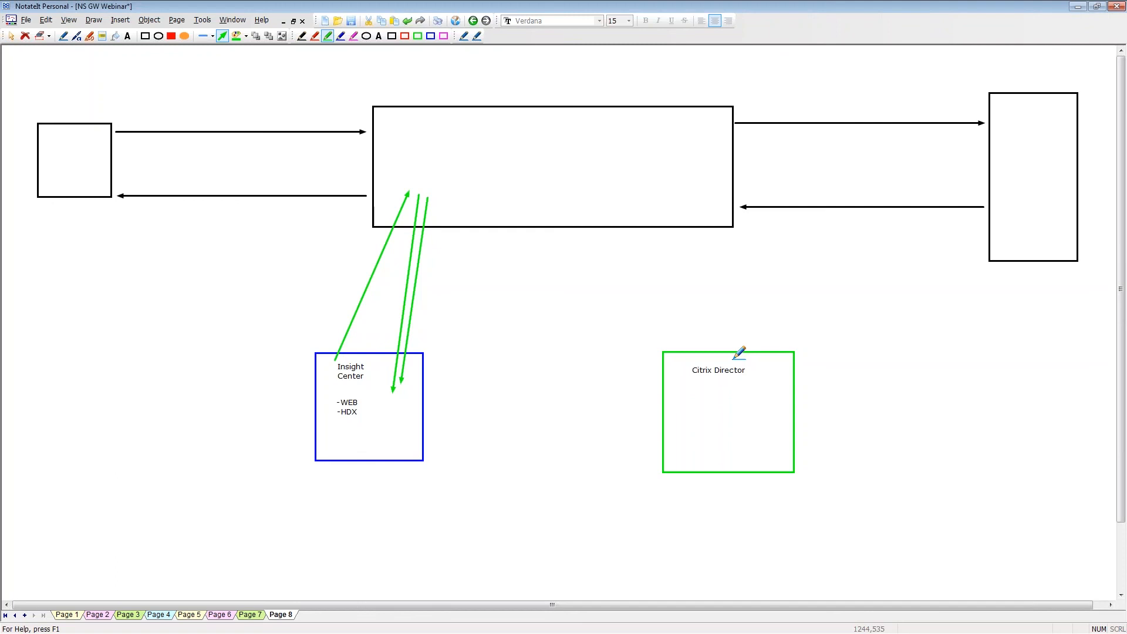
drag(680, 405, 399, 407)
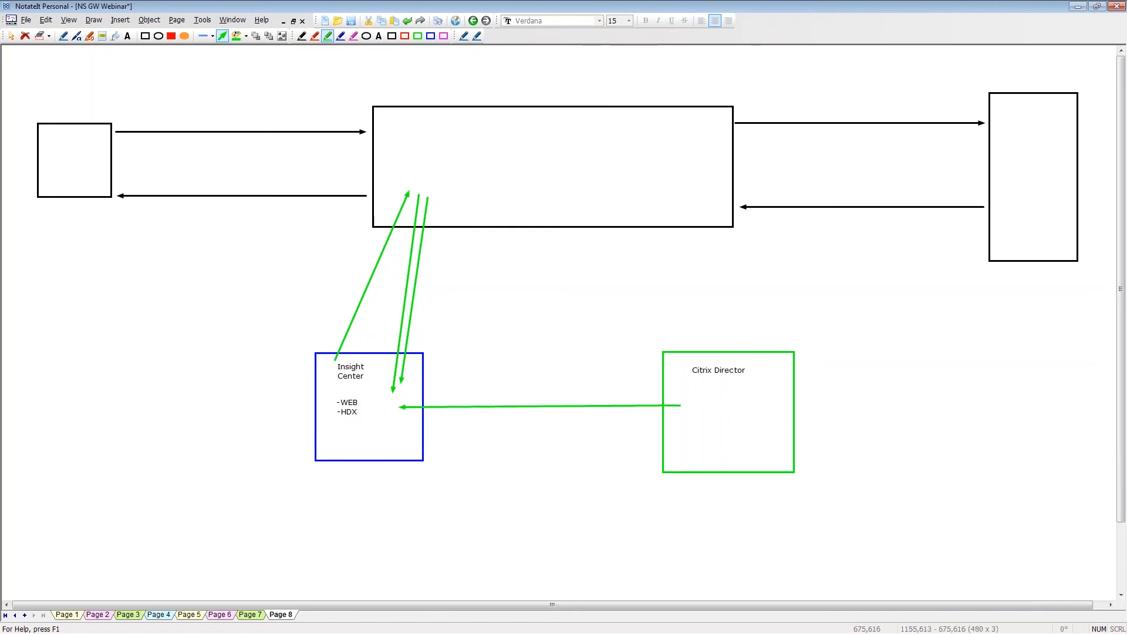